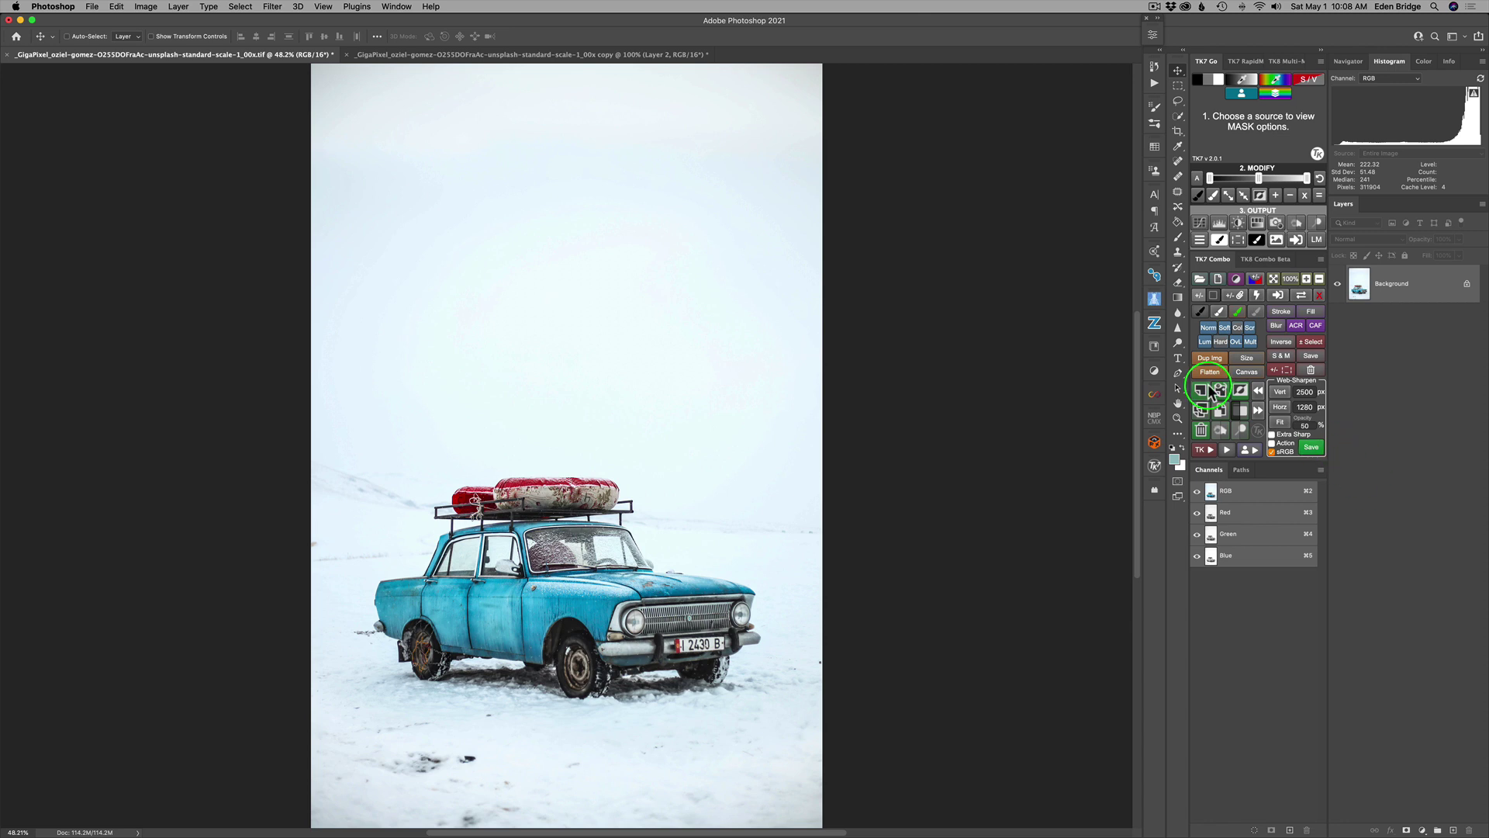
Duplicate the Background layer and send the copy to the Topaz Adjust AI filter.
{"action": "left_click", "coordinate": [1201, 409]}
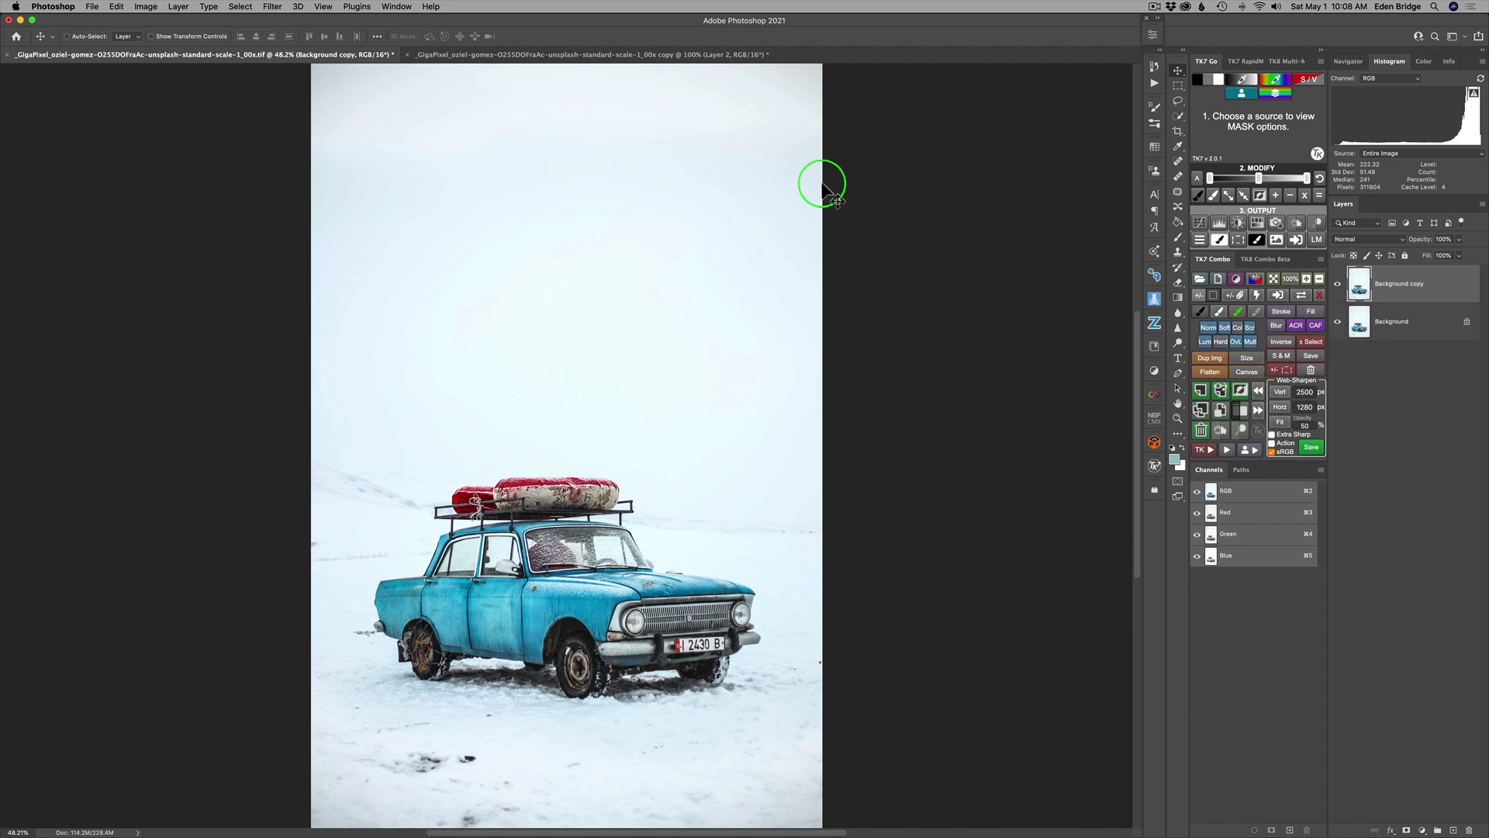
{"action": "left_click", "coordinate": [272, 7]}
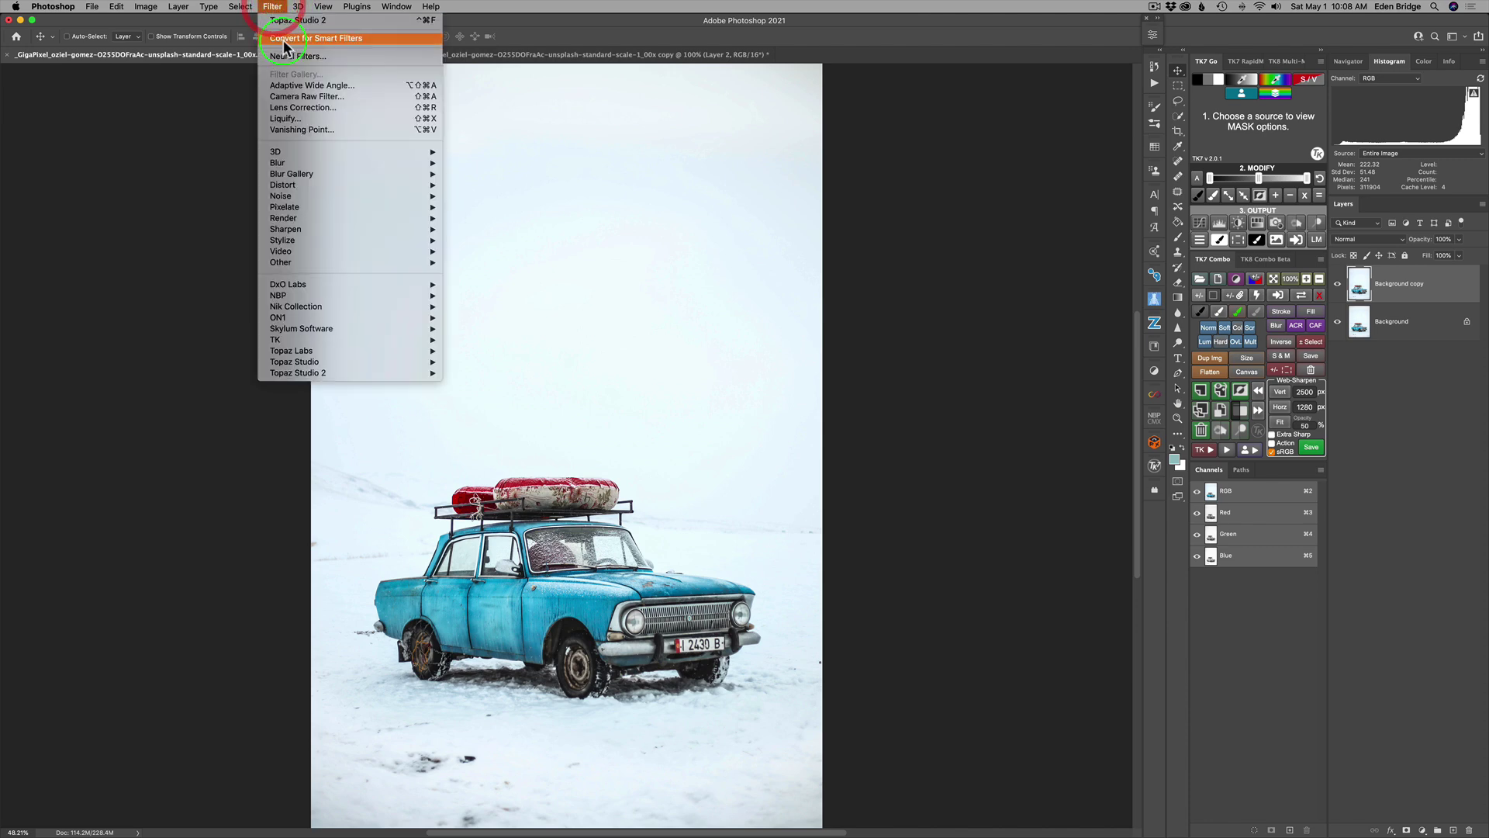
{"action": "mouse_move", "coordinate": [350, 352]}
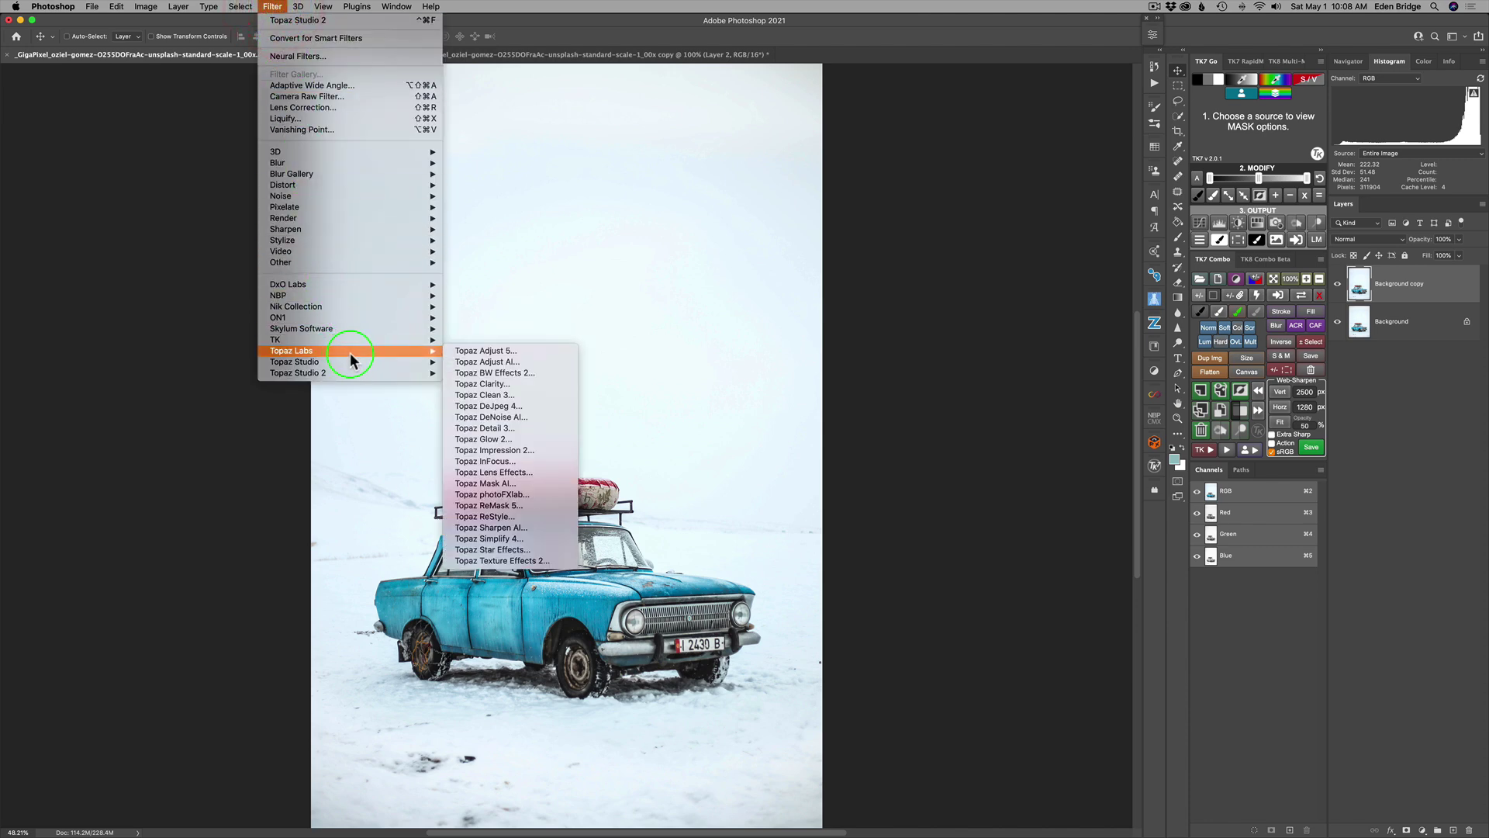
{"action": "left_click", "coordinate": [480, 362]}
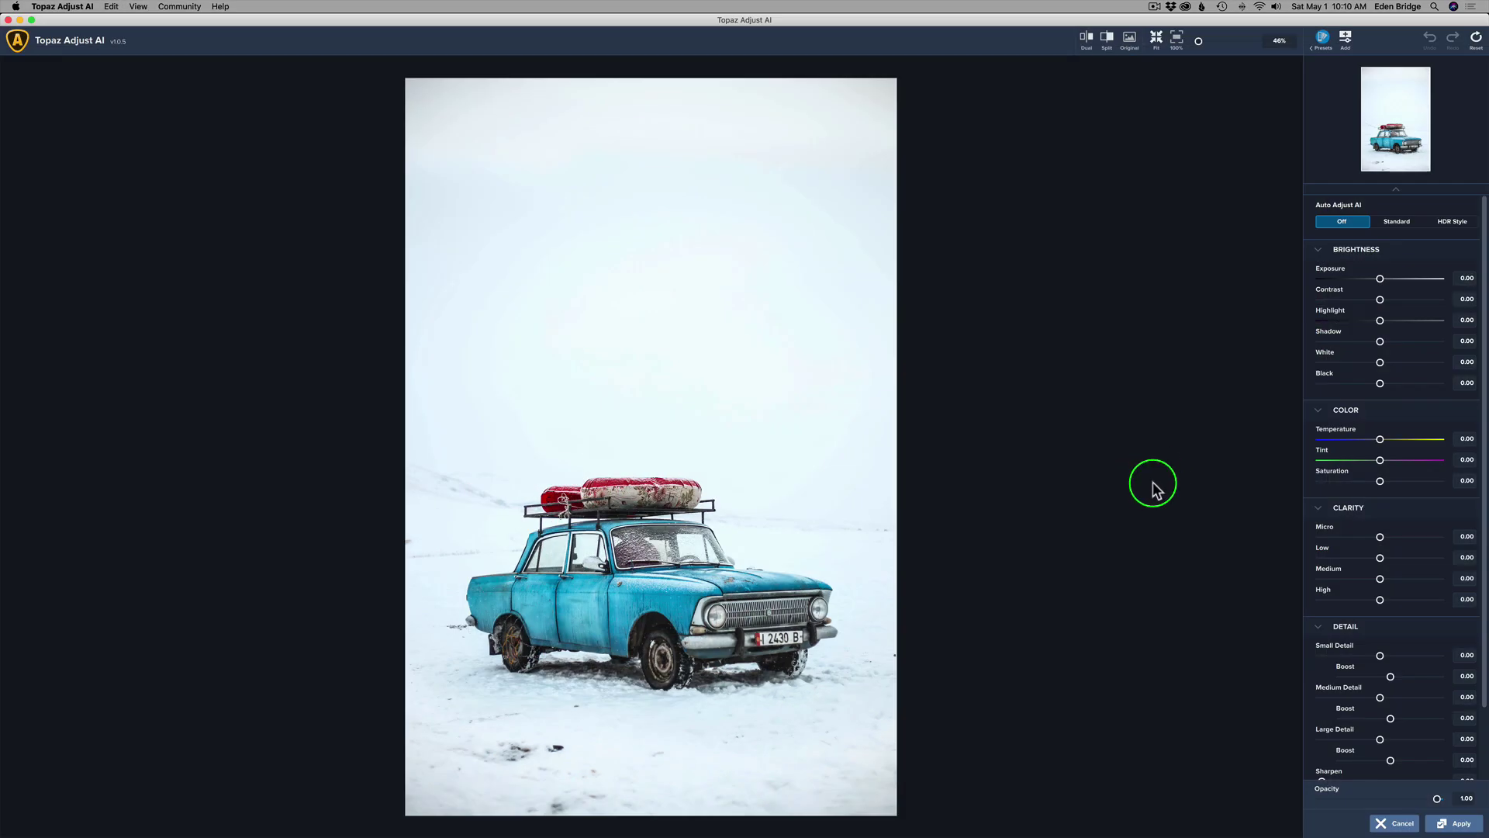
Try the Featured presets Dark Mood and Daylight, settle on Bright and Detailed, and open its adjustment controls.
{"action": "left_click", "coordinate": [1325, 43]}
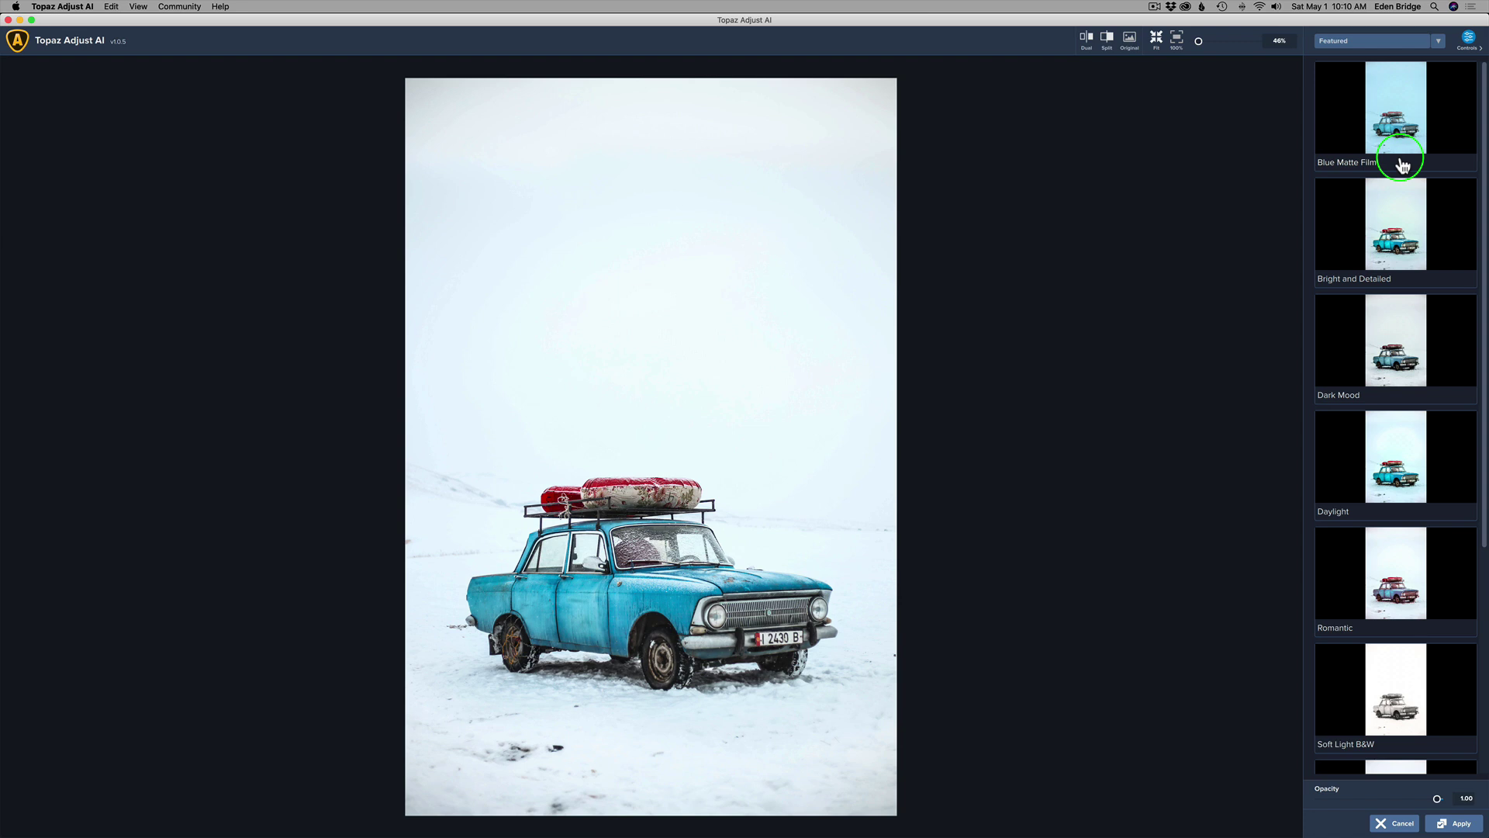
{"action": "left_click", "coordinate": [1390, 250]}
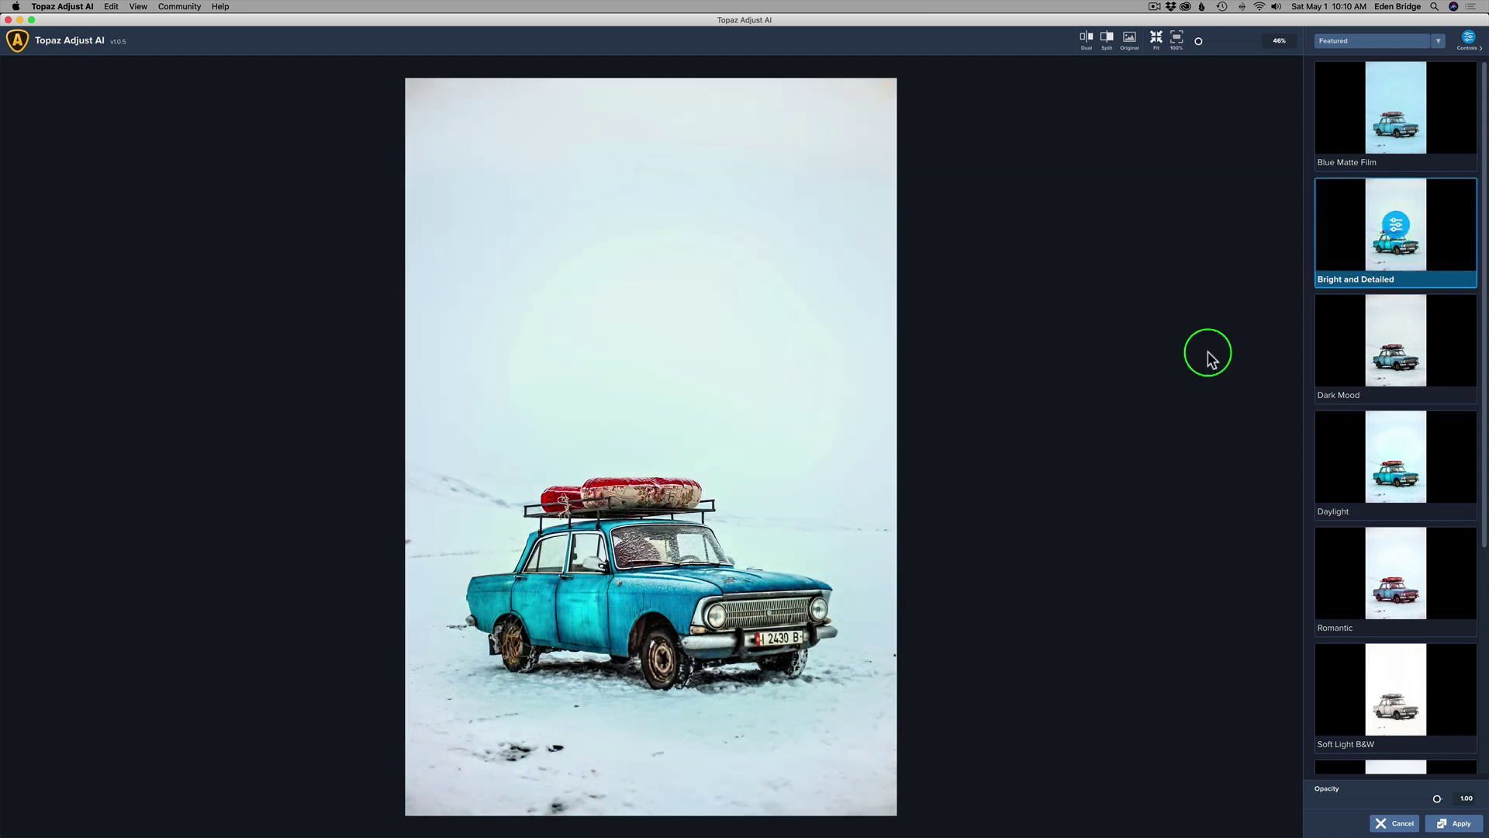
{"action": "left_click", "coordinate": [1356, 370]}
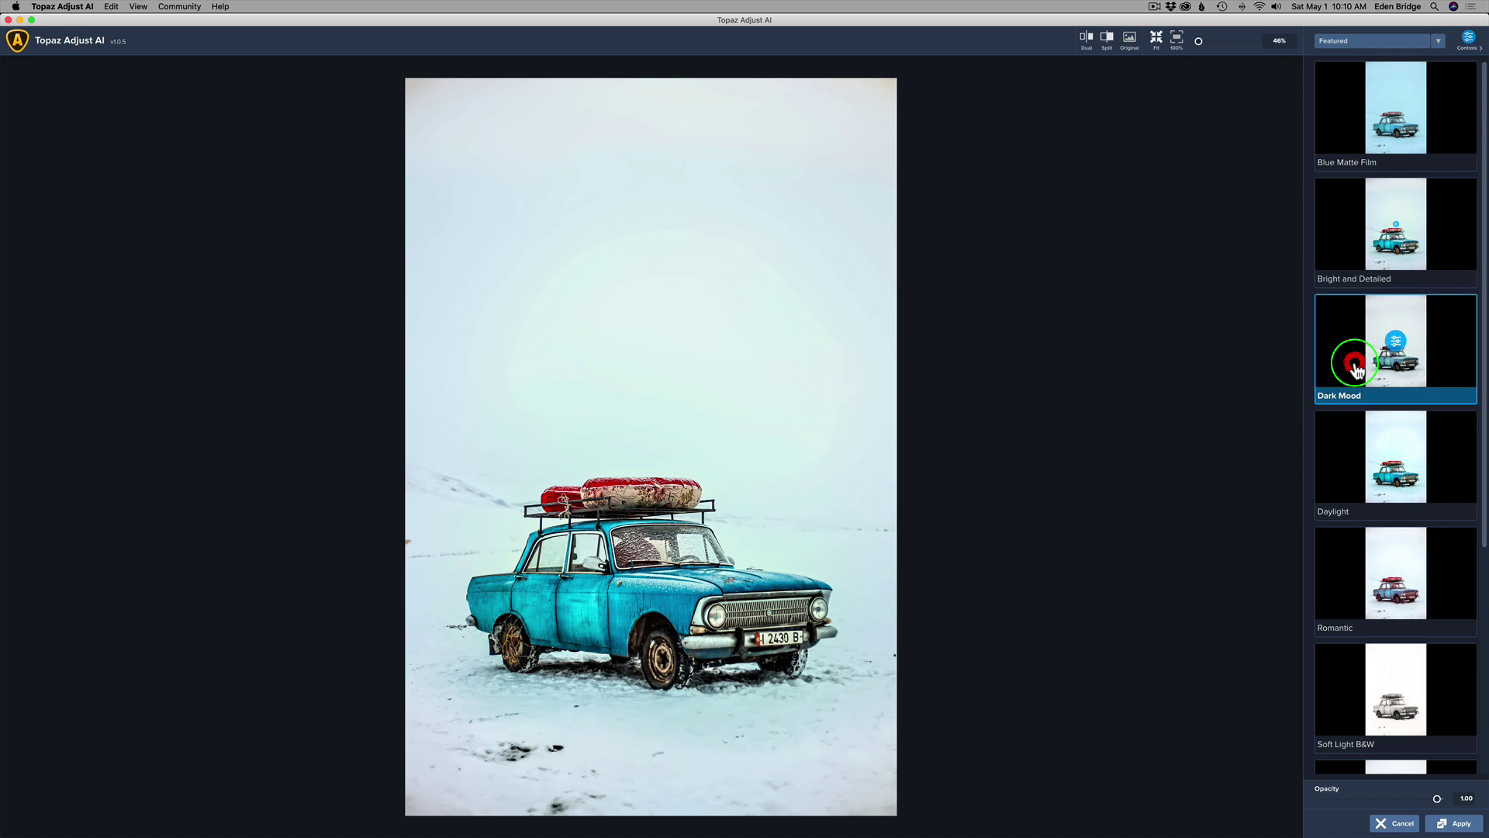
{"action": "left_click", "coordinate": [1361, 481]}
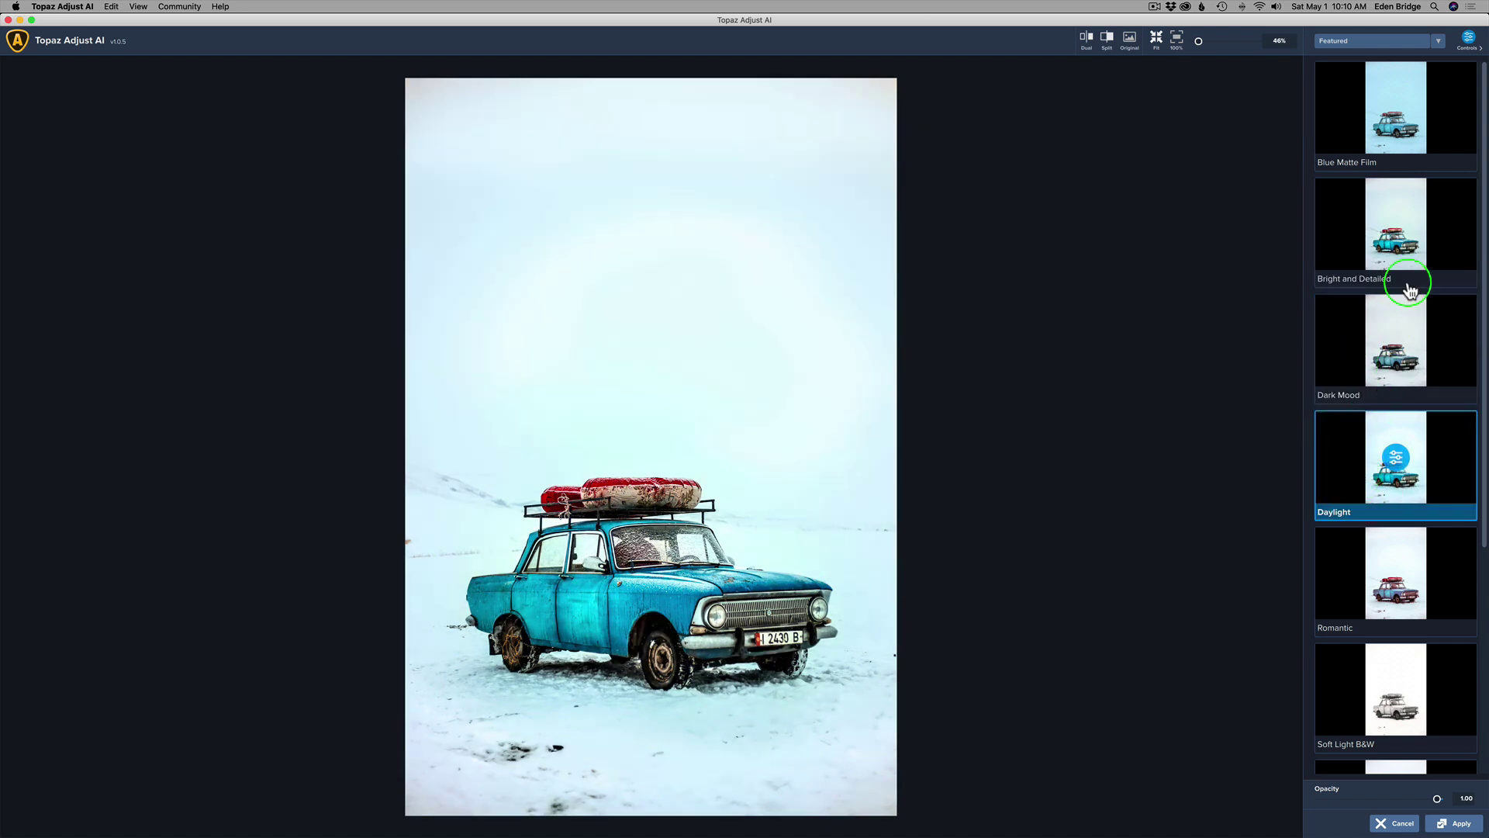
{"action": "left_click", "coordinate": [1365, 253]}
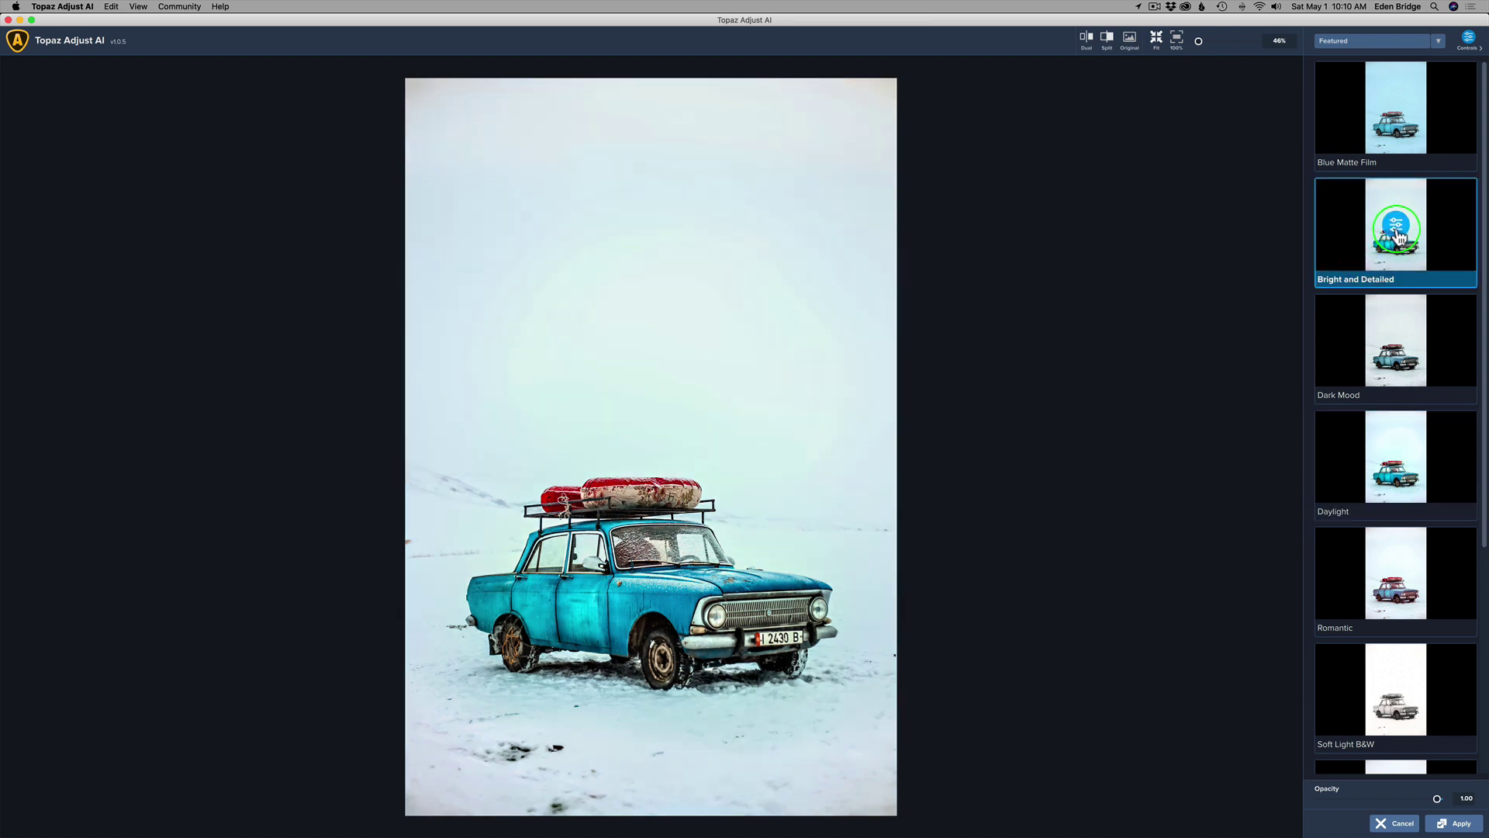
{"action": "left_click", "coordinate": [1396, 227]}
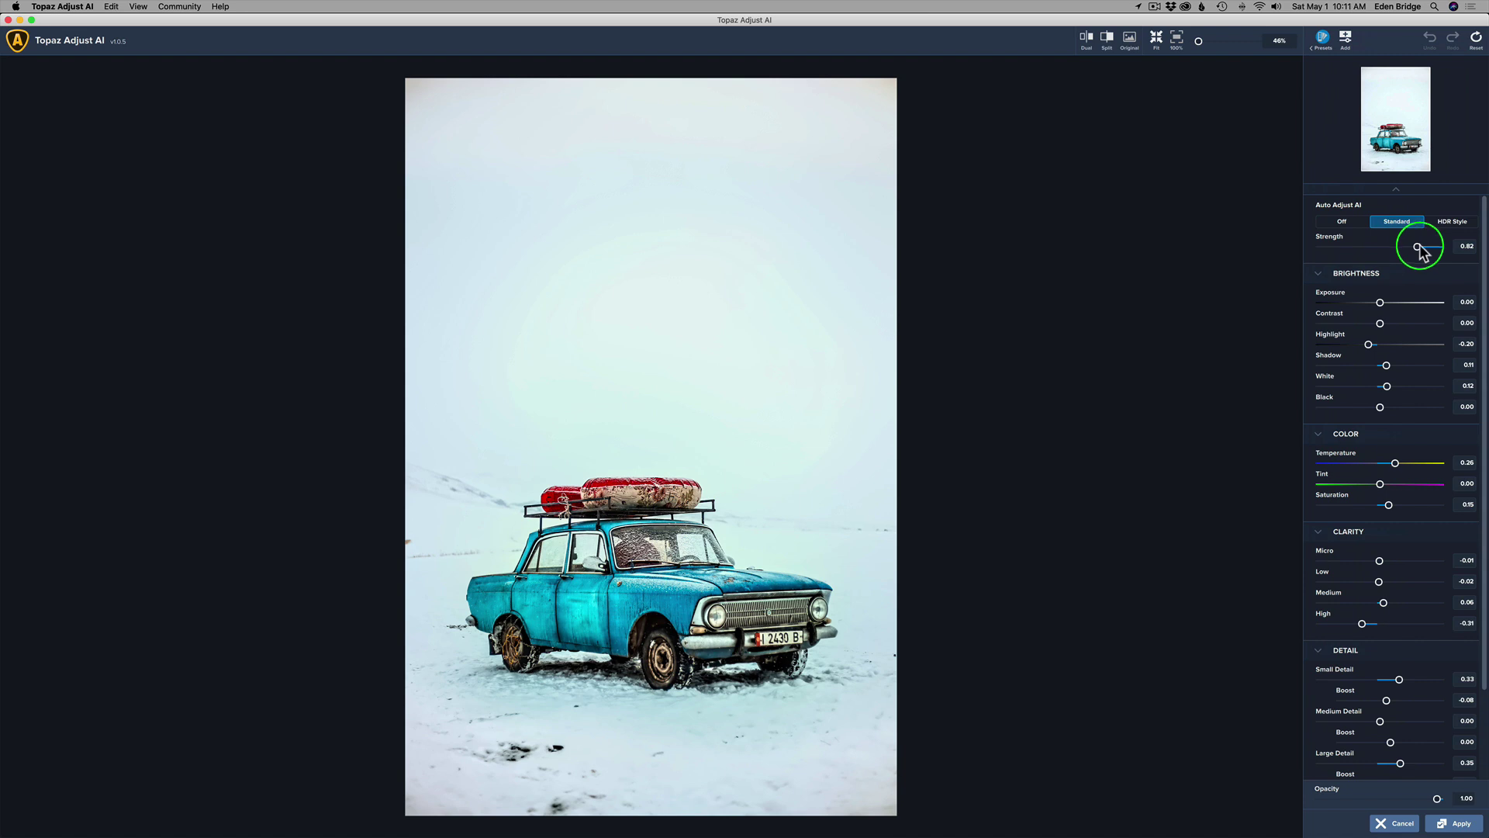
Raise the Auto Adjust AI strength to 1.00, Small Detail to 0.46 and Medium Detail to 0.28.
{"action": "left_click_drag", "start_coordinate": [1417, 247], "coordinate": [1440, 246]}
{"action": "left_click", "coordinate": [1465, 246]}
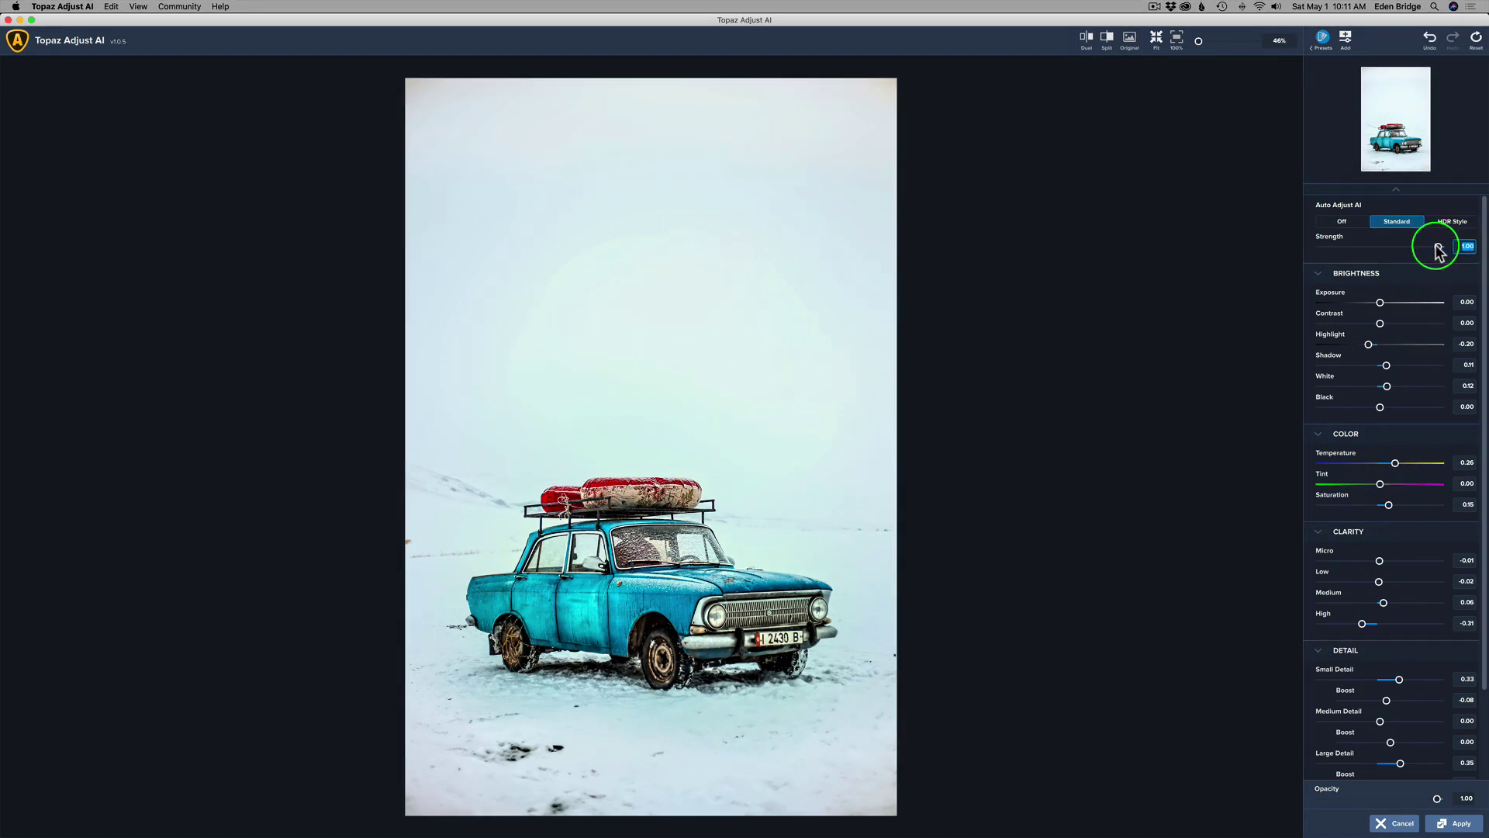
{"action": "scroll", "coordinate": [1483, 395], "scroll_direction": "down", "scroll_amount": 1}
{"action": "left_click_drag", "start_coordinate": [1483, 395], "coordinate": [1483, 513]}
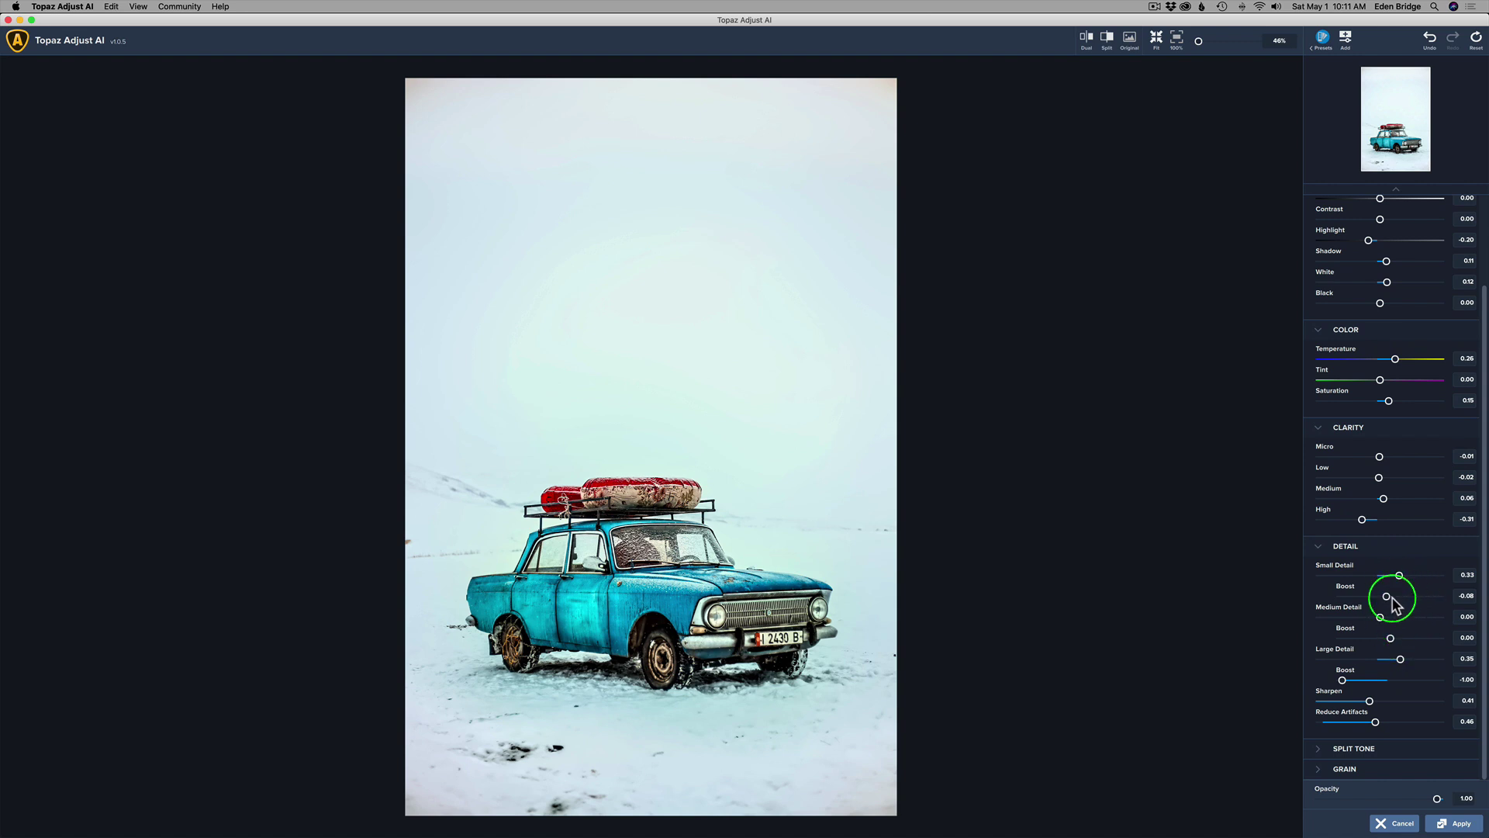
{"action": "left_click_drag", "start_coordinate": [1399, 575], "coordinate": [1407, 576]}
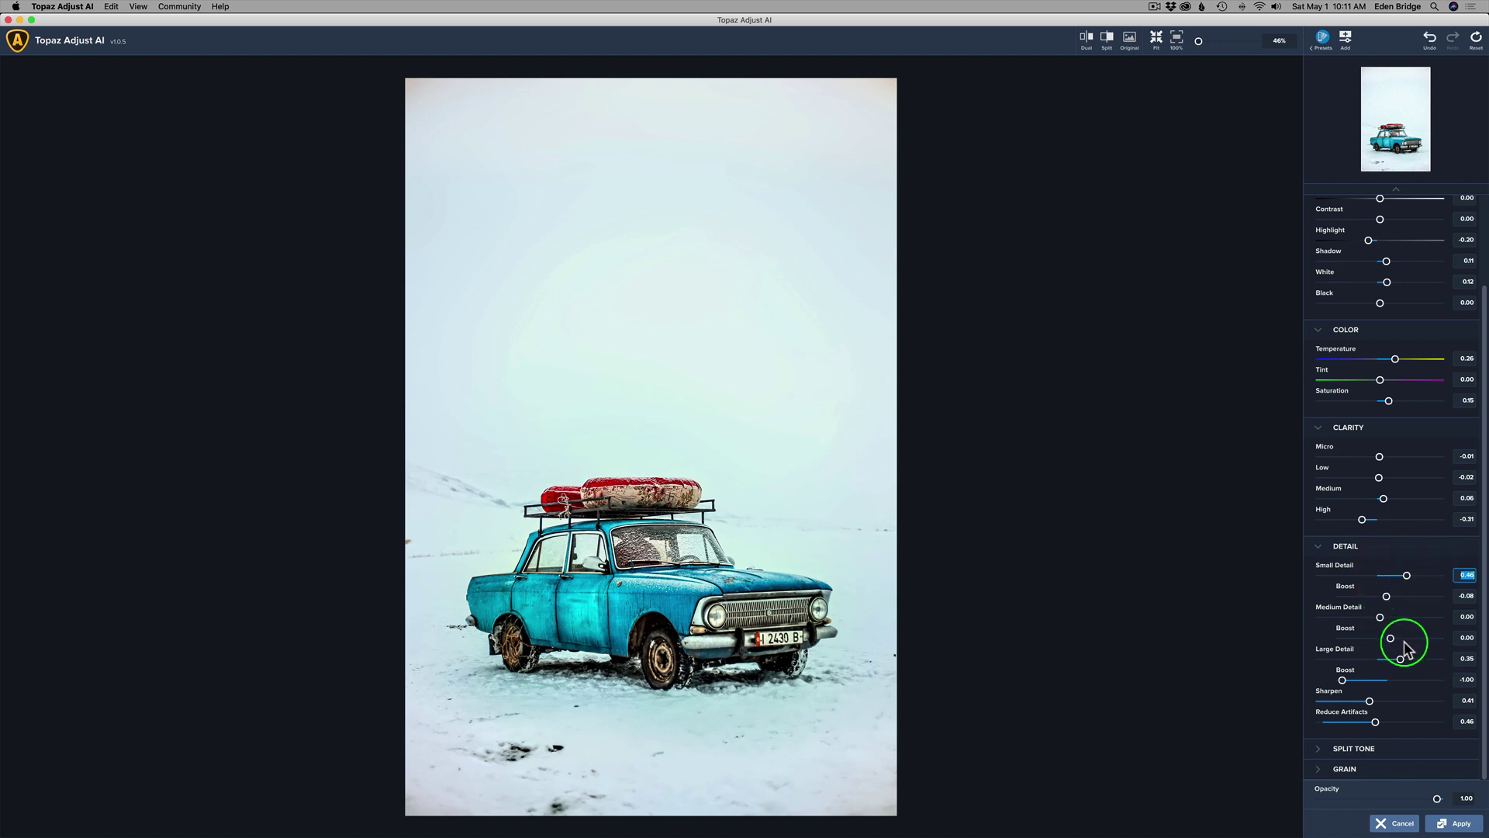
{"action": "left_click", "coordinate": [1381, 616]}
{"action": "left_click_drag", "start_coordinate": [1381, 619], "coordinate": [1397, 618]}
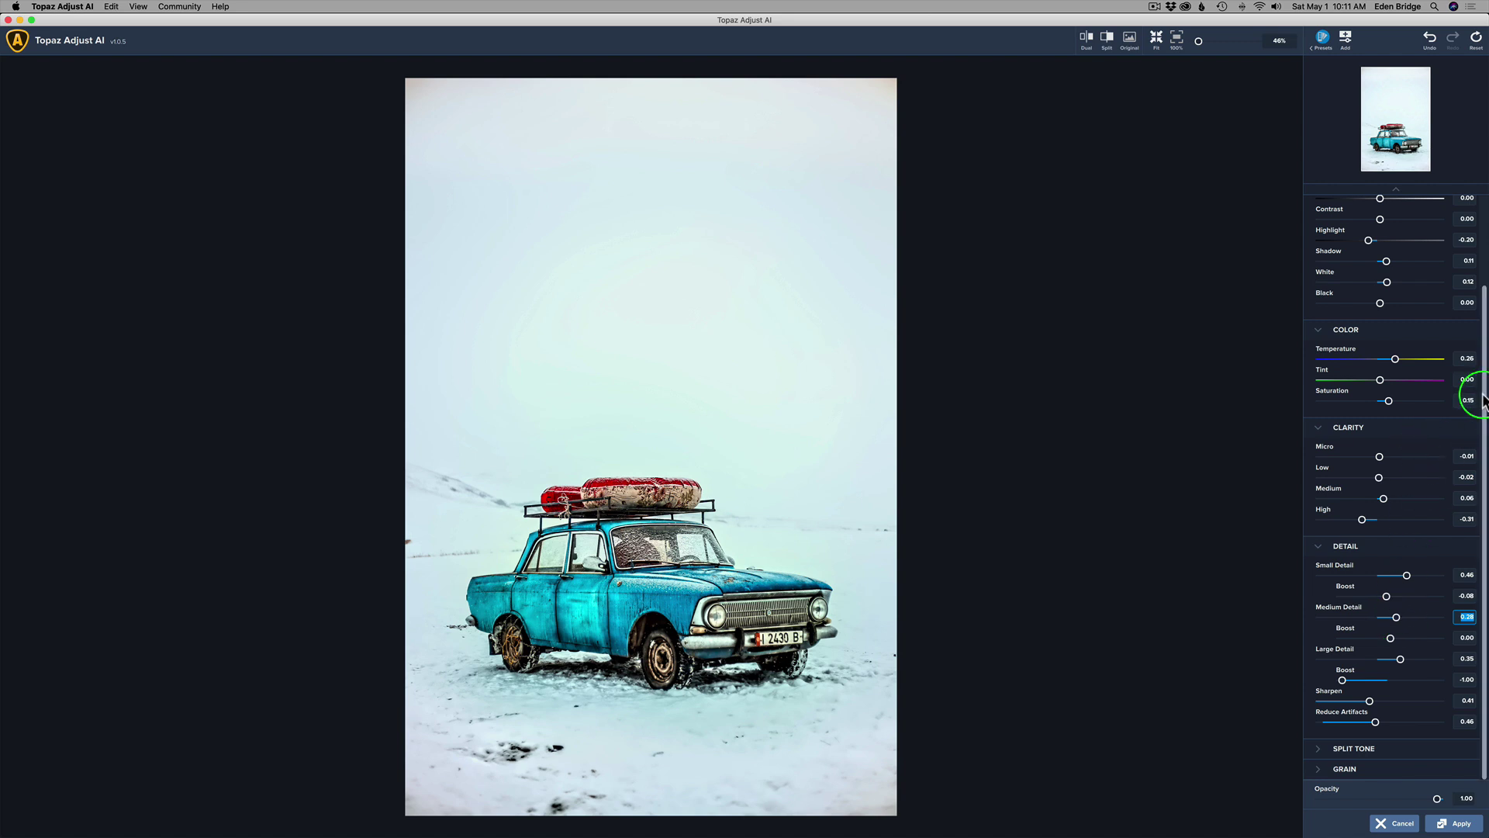
Warm the photo by setting the colour temperature to 0.40, and apply the filter to the Photoshop layer.
{"action": "left_click_drag", "start_coordinate": [1483, 395], "coordinate": [1481, 256]}
{"action": "left_click", "coordinate": [1458, 262]}
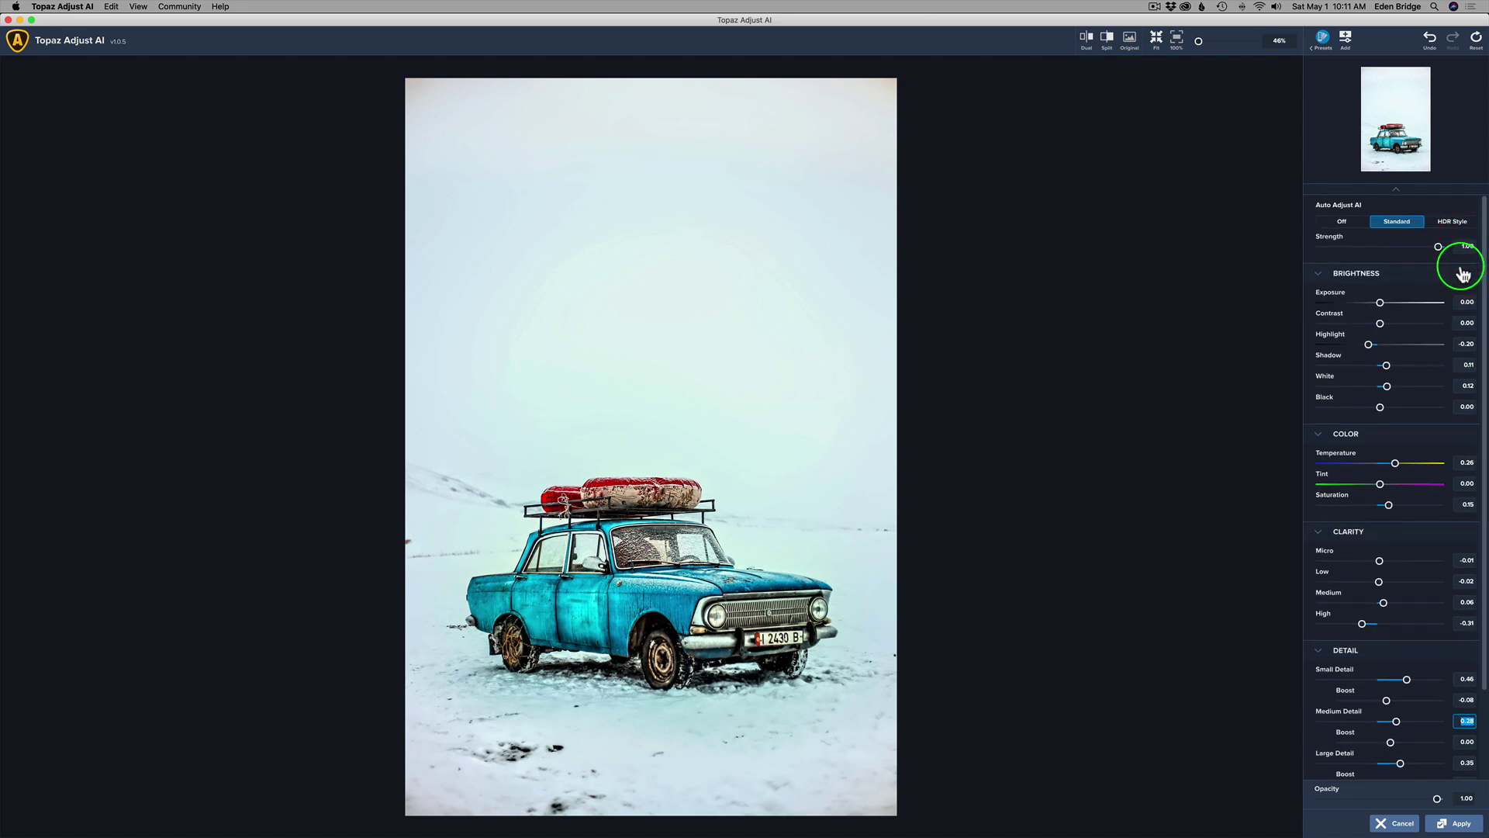
{"action": "left_click", "coordinate": [669, 573]}
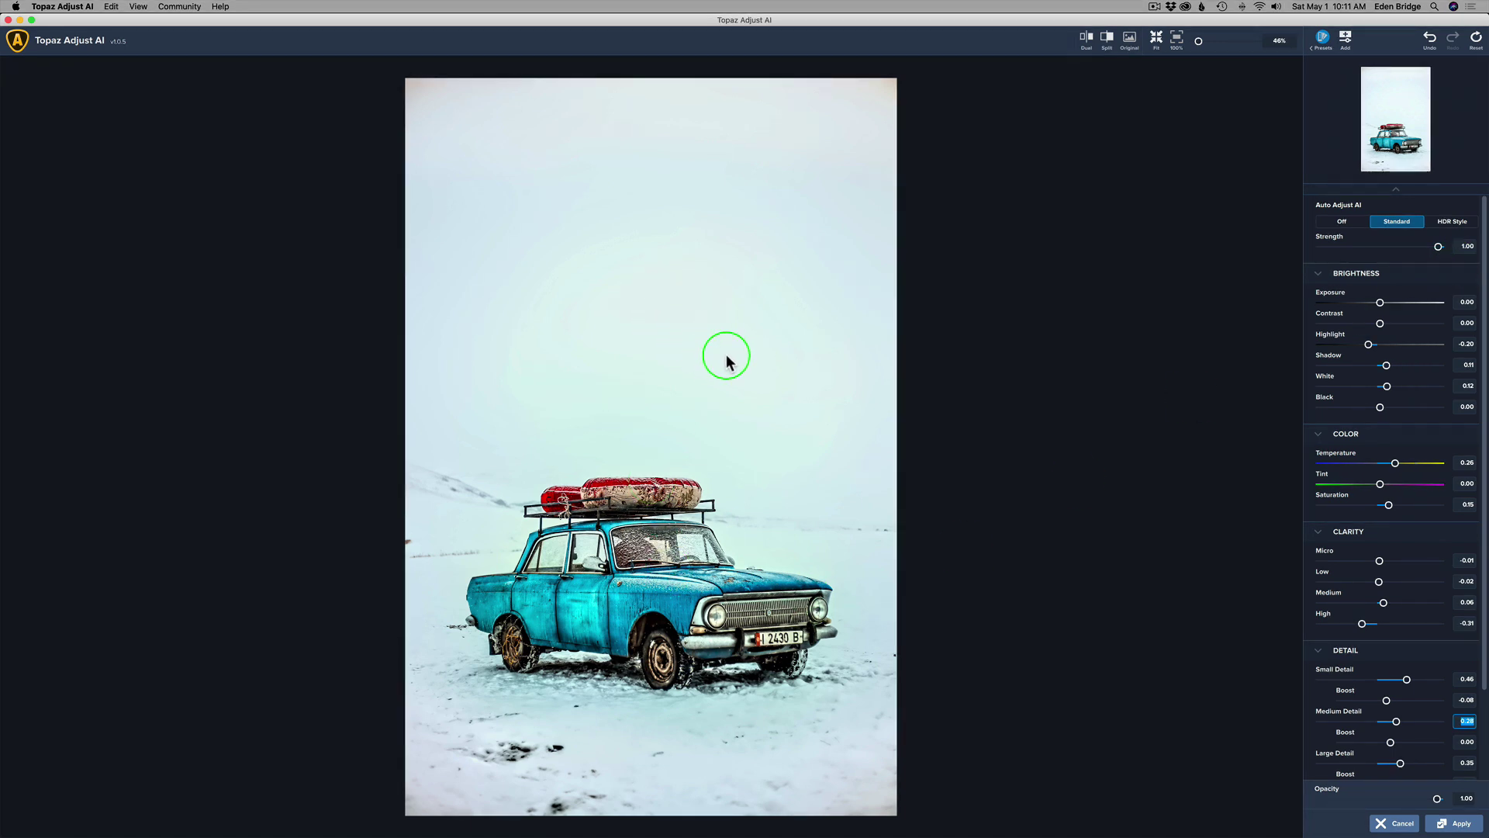
{"action": "left_click", "coordinate": [1396, 464]}
{"action": "left_click_drag", "start_coordinate": [1397, 464], "coordinate": [1403, 466]}
{"action": "left_click", "coordinate": [1403, 464]}
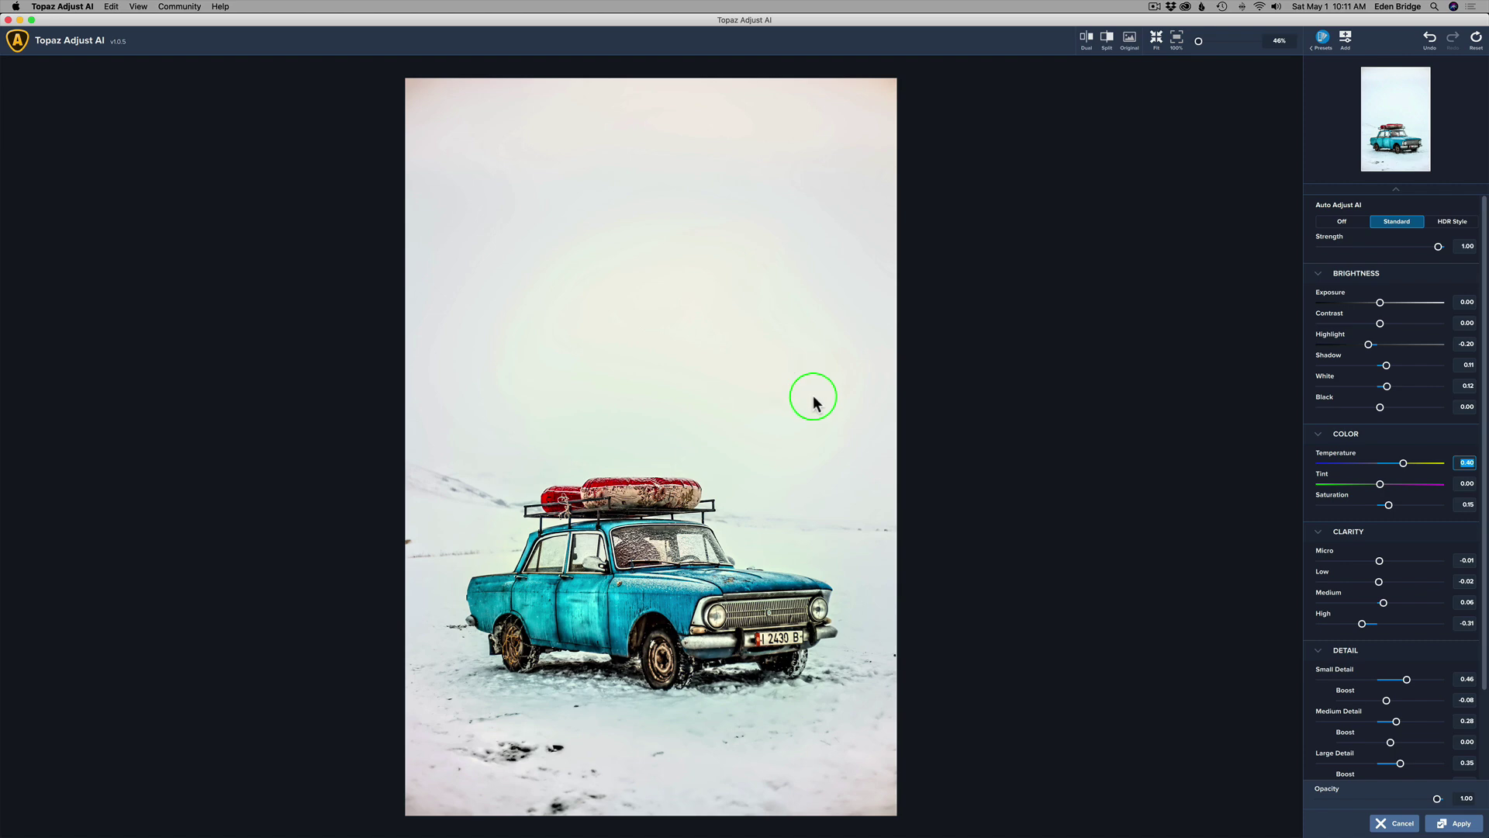
{"action": "left_click", "coordinate": [1461, 825]}
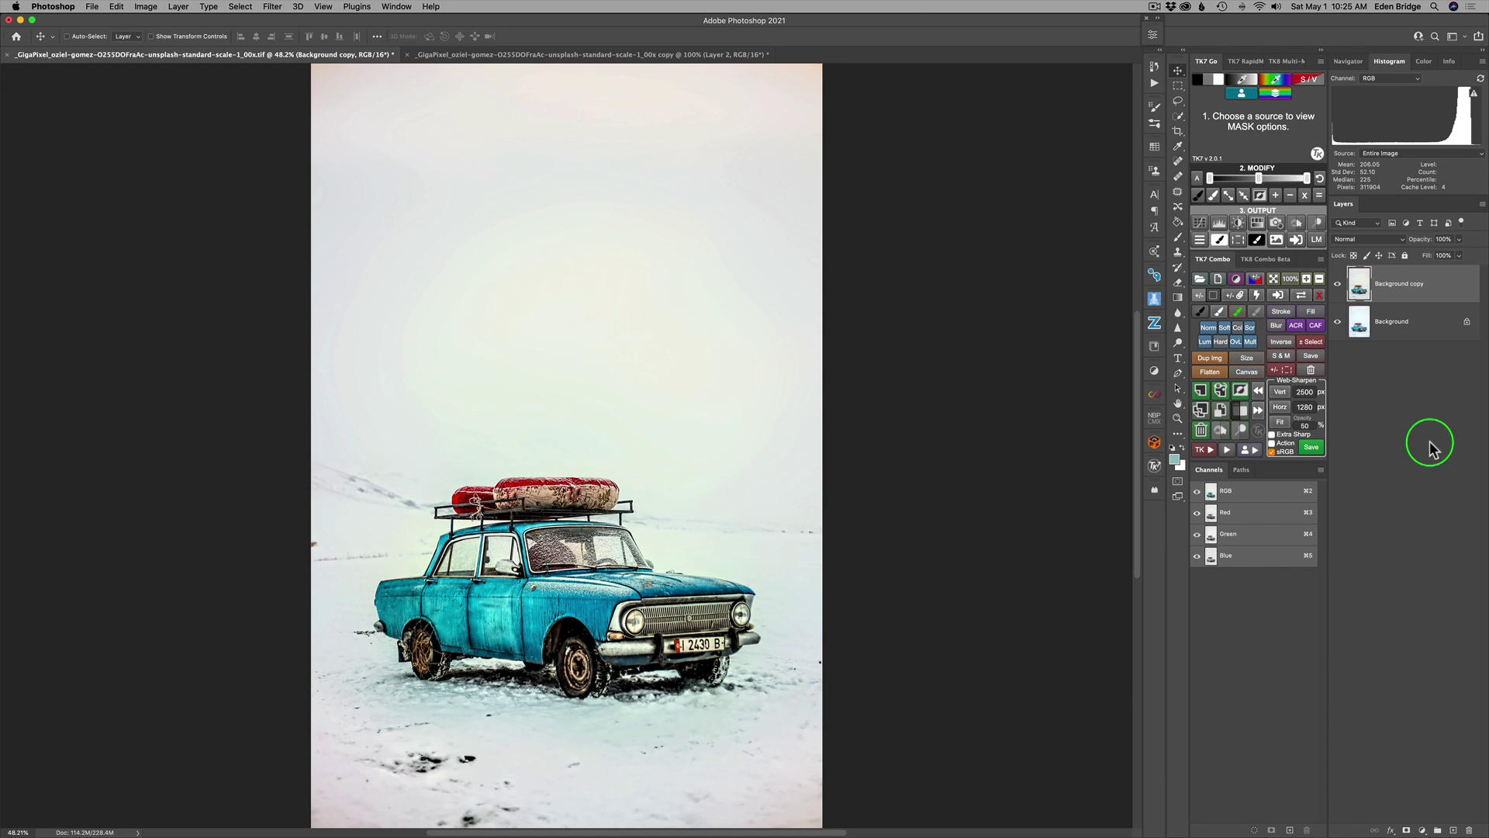
Add a Black & White adjustment layer in Luminosity blend mode and compare the image with and without it.
{"action": "left_click", "coordinate": [1423, 832]}
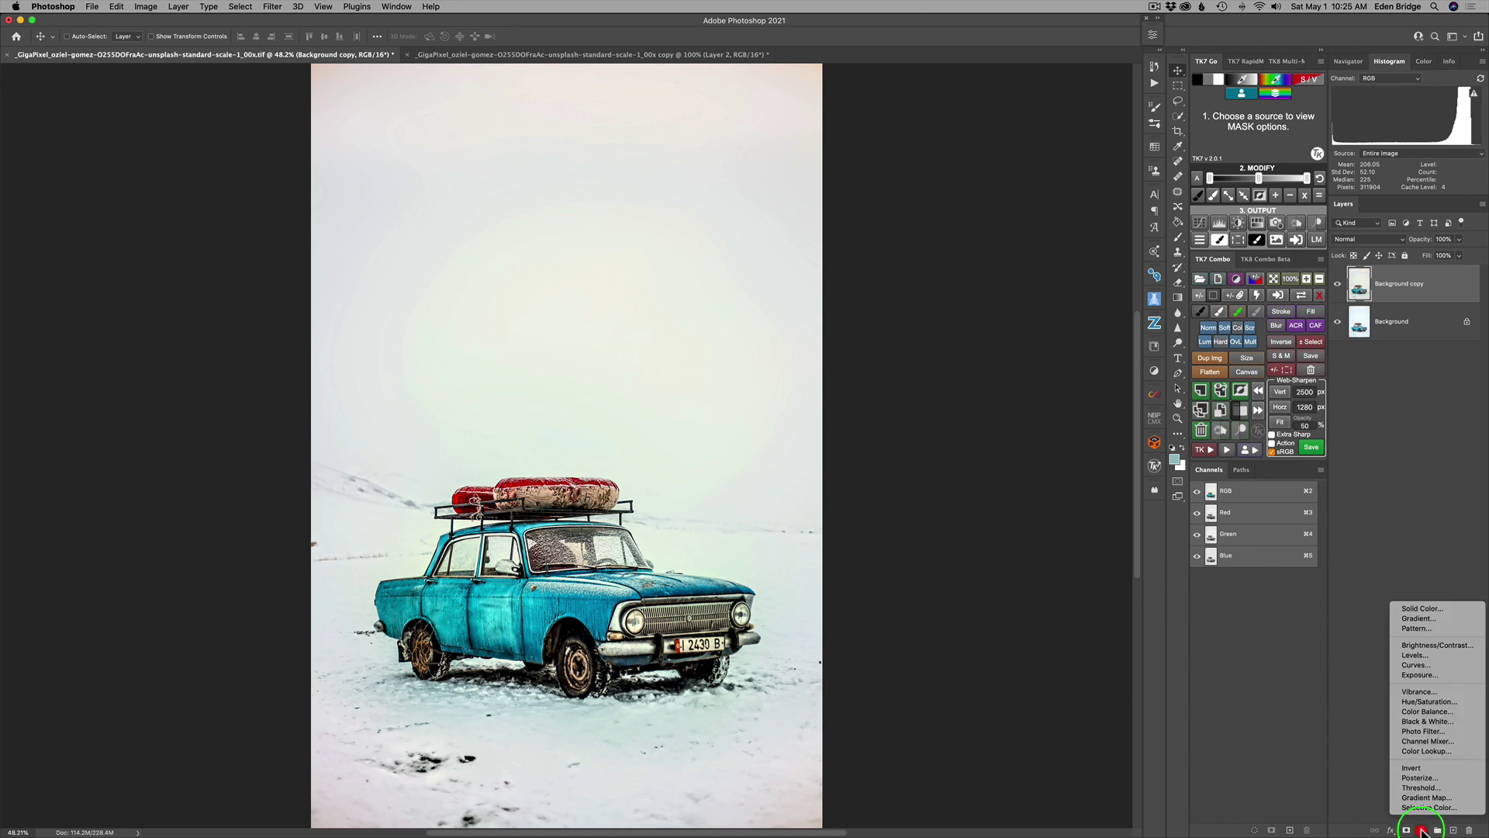
{"action": "left_click", "coordinate": [1431, 723]}
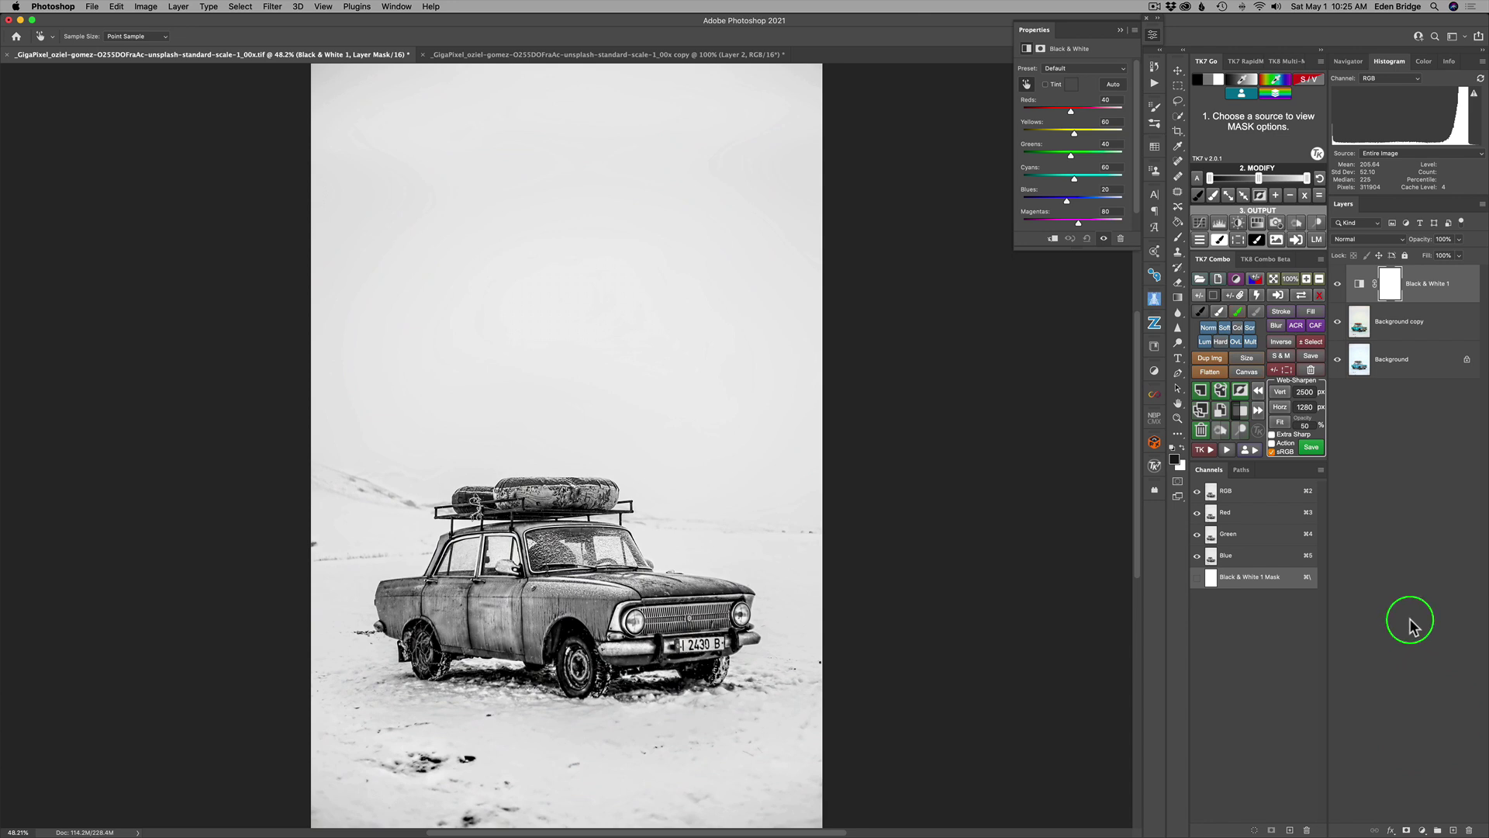
{"action": "left_click", "coordinate": [1404, 245]}
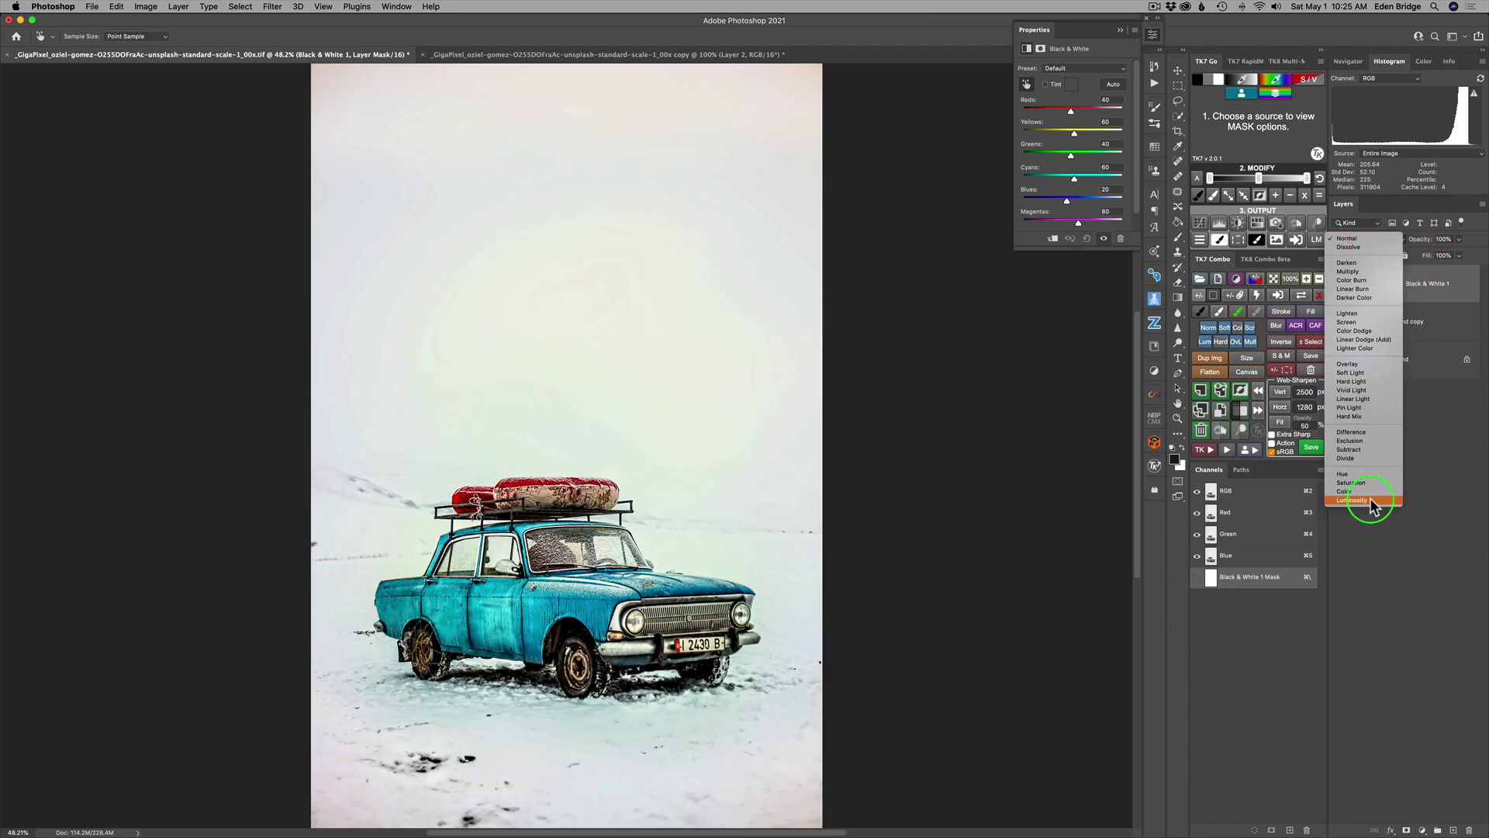
{"action": "left_click", "coordinate": [1368, 501]}
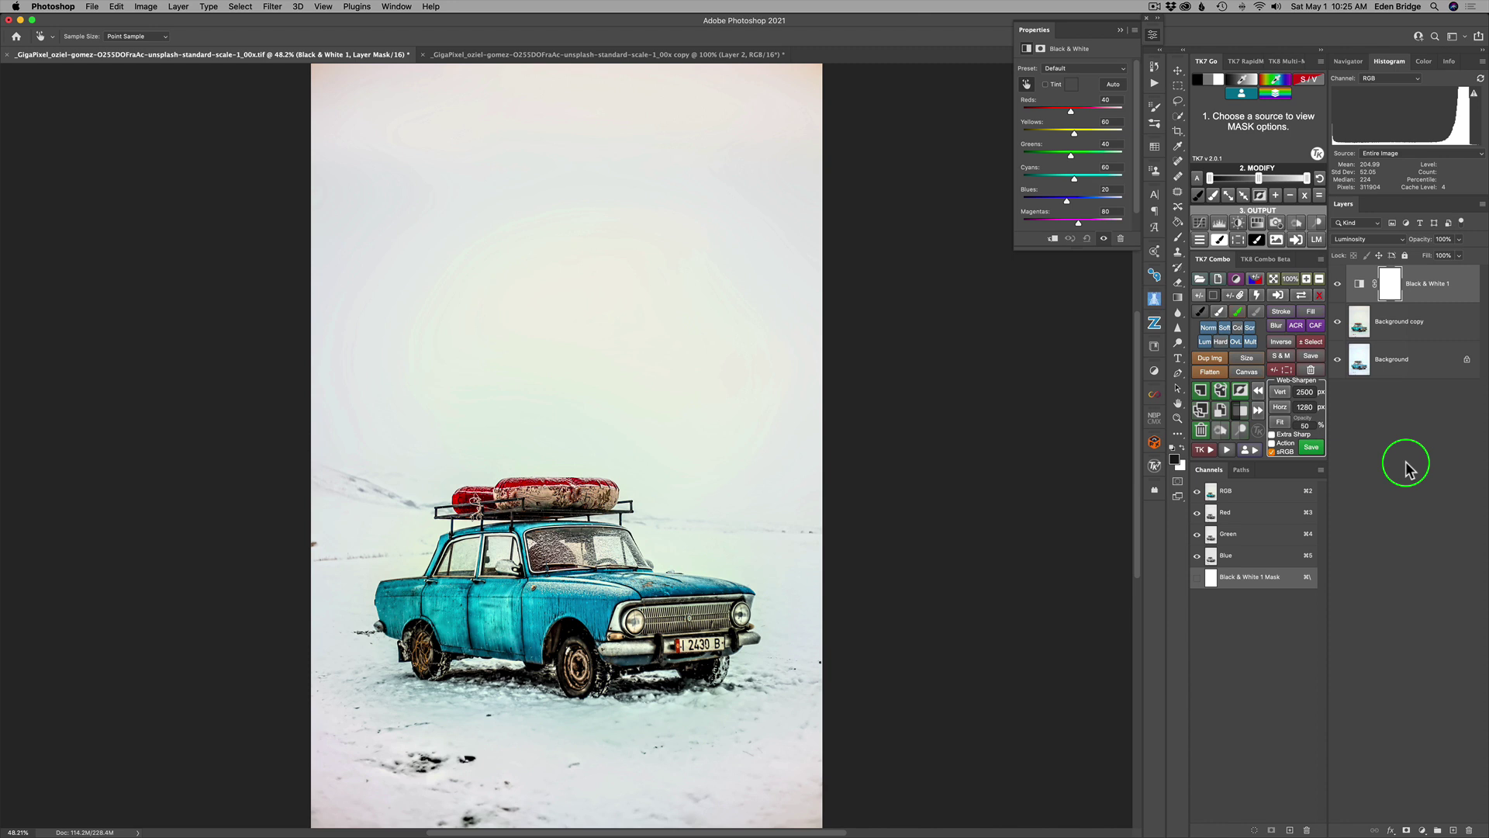
{"action": "left_click", "coordinate": [1337, 285]}
{"action": "left_click", "coordinate": [1338, 285]}
{"action": "left_click", "coordinate": [1256, 242]}
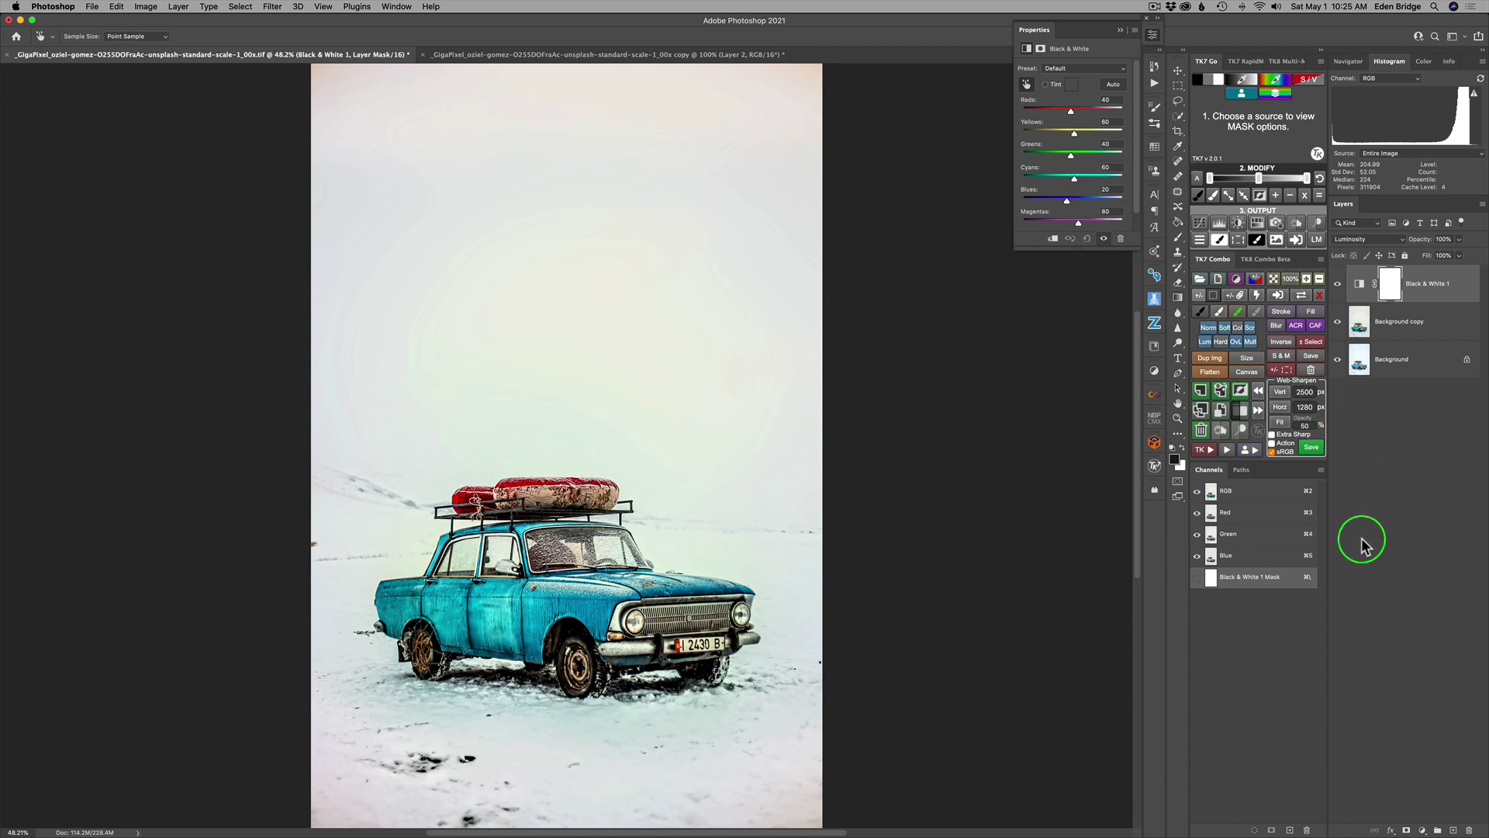
Add a Gradient Map adjustment layer on top using the Foreground to Background gradient from the Basics presets.
{"action": "left_click", "coordinate": [1424, 832]}
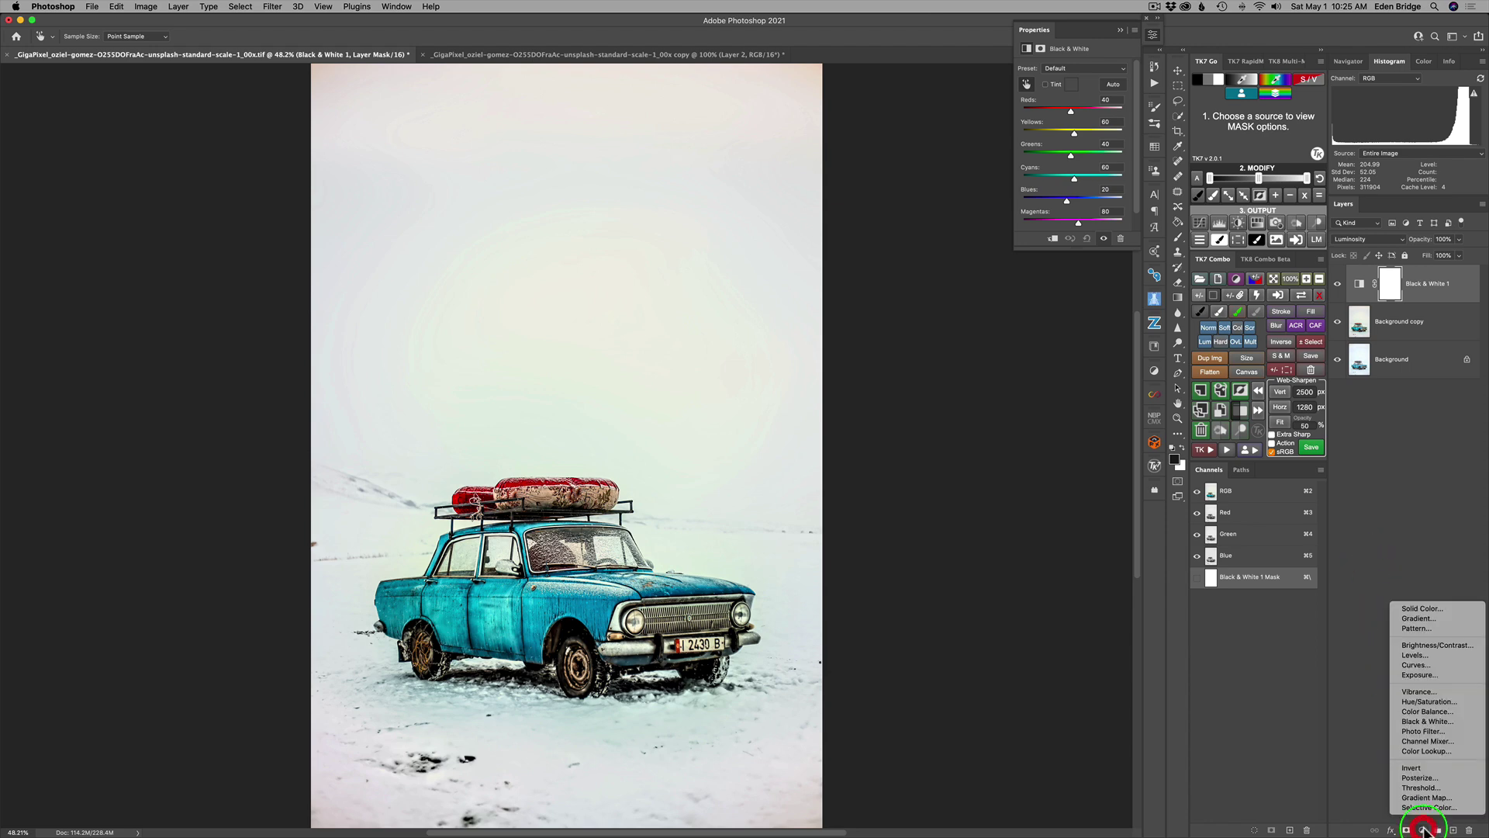
{"action": "left_click", "coordinate": [1425, 797]}
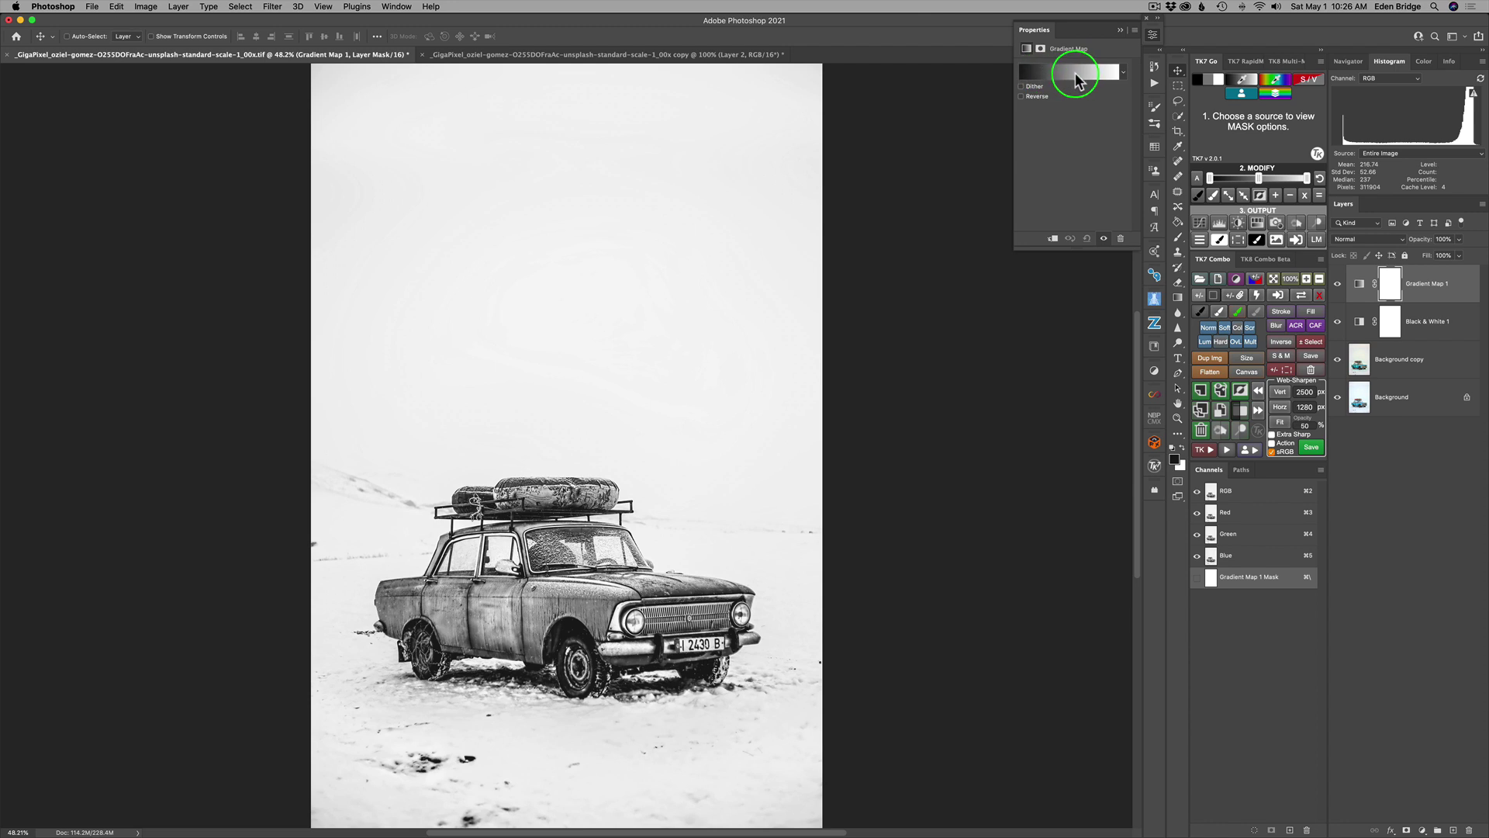
{"action": "left_click", "coordinate": [1109, 71]}
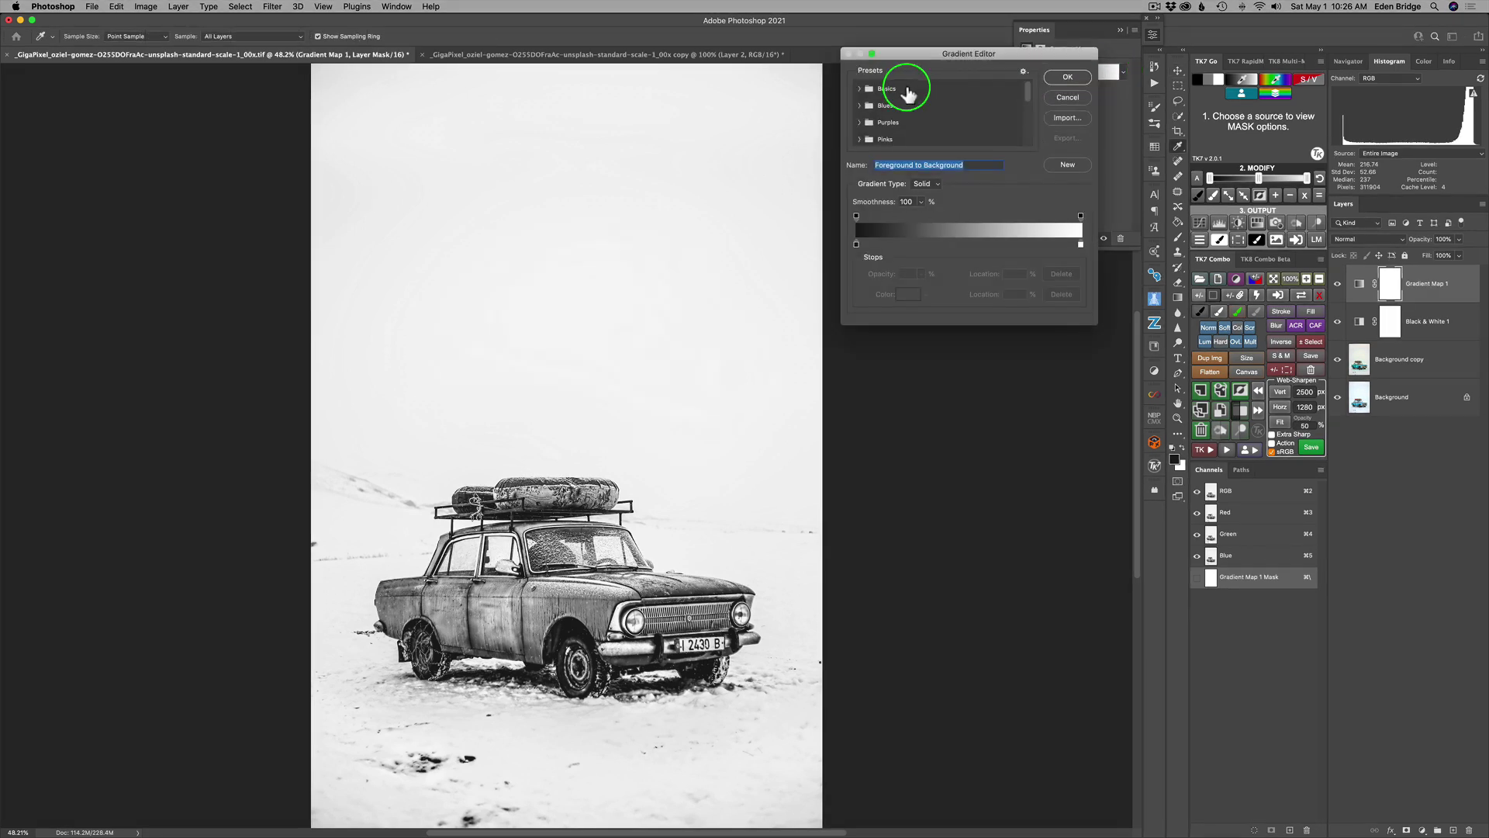
{"action": "left_click", "coordinate": [877, 91]}
{"action": "left_click", "coordinate": [860, 89]}
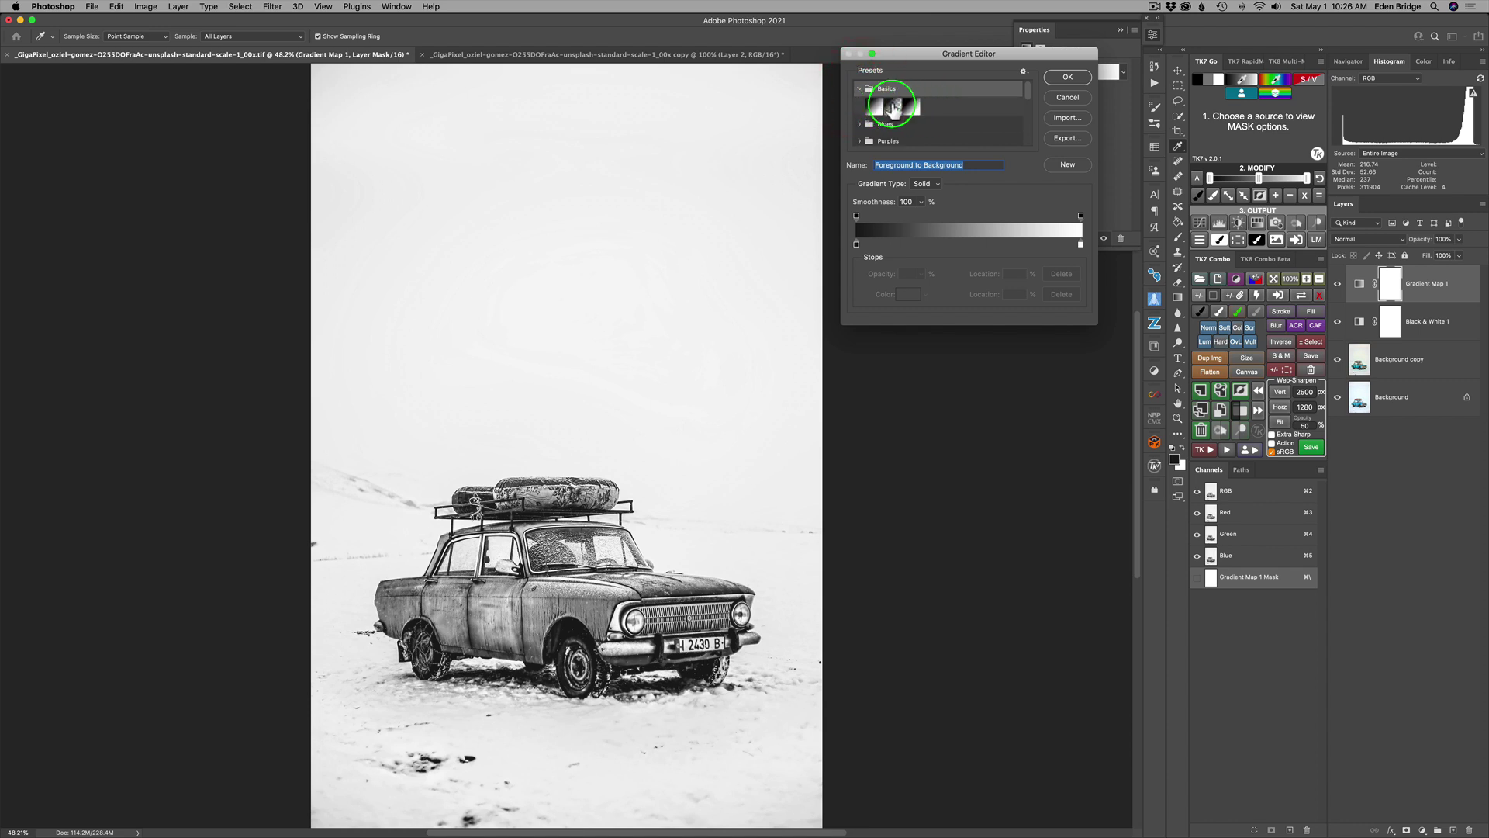
{"action": "left_click", "coordinate": [875, 107]}
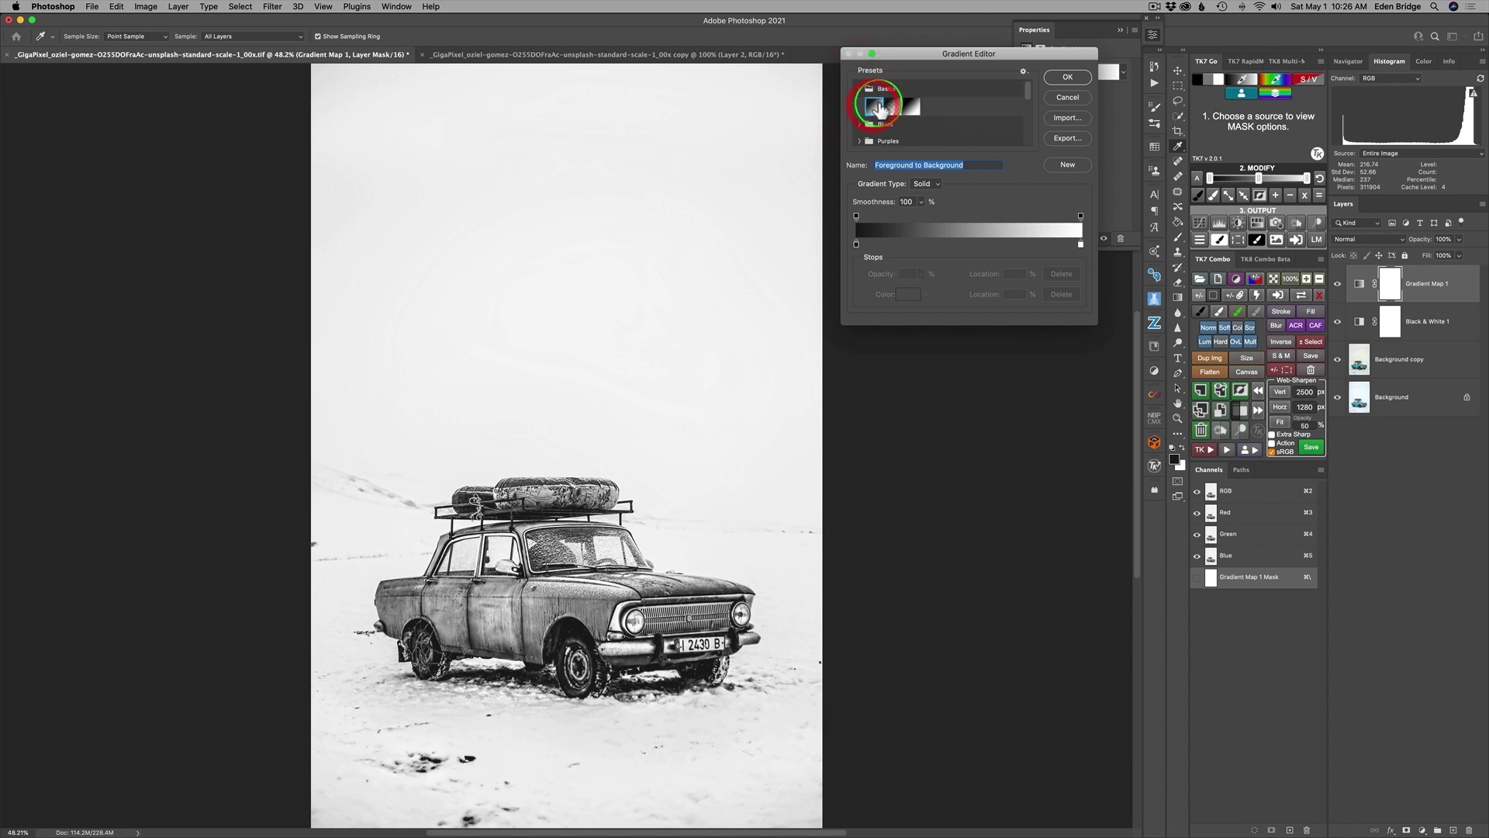
{"action": "left_click", "coordinate": [1069, 78]}
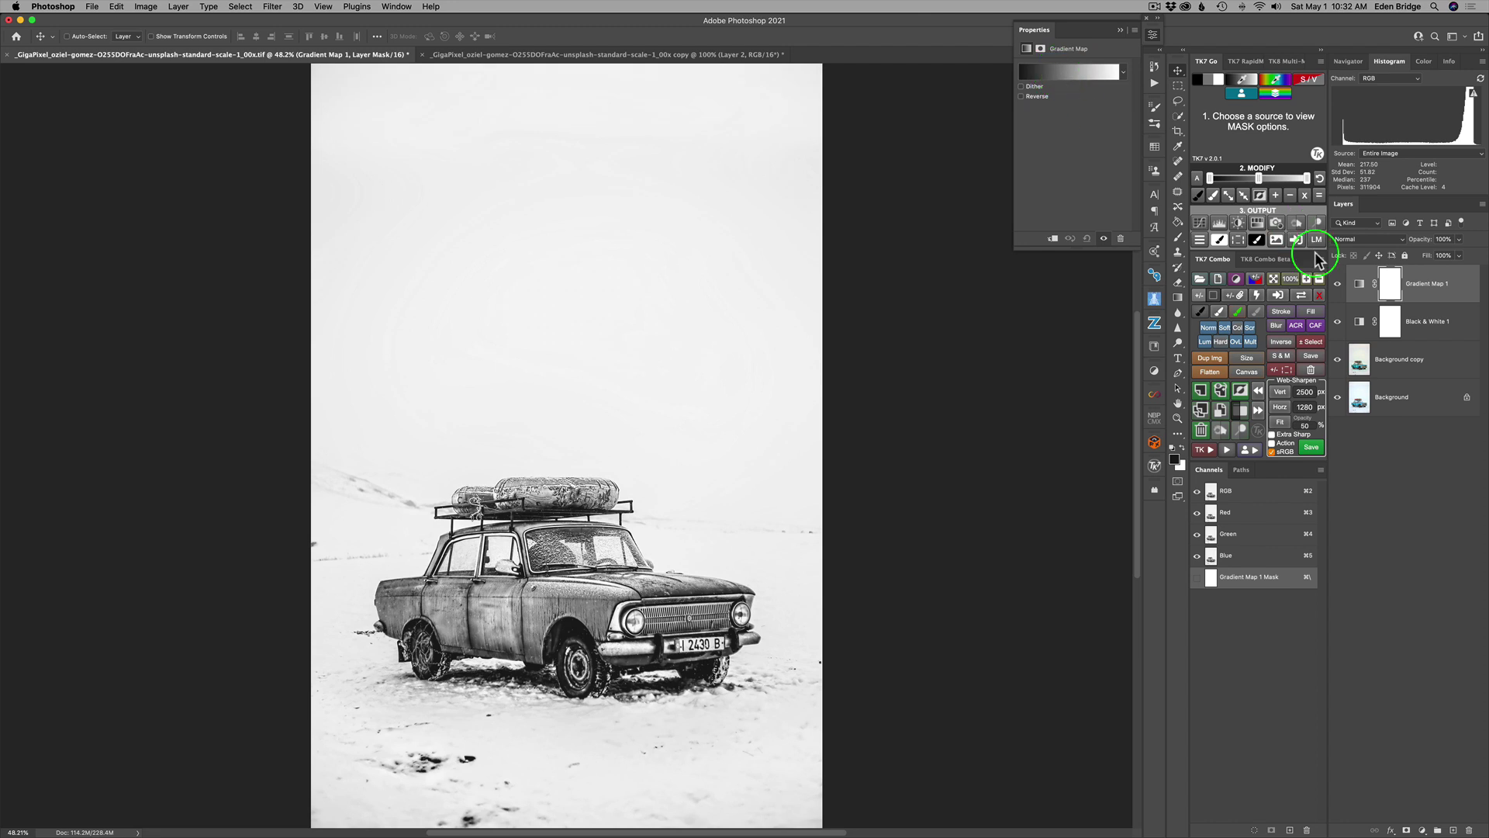
In the Black & White adjustment layer, set Reds to -11 and Yellows to 227.
{"action": "left_click", "coordinate": [1359, 321]}
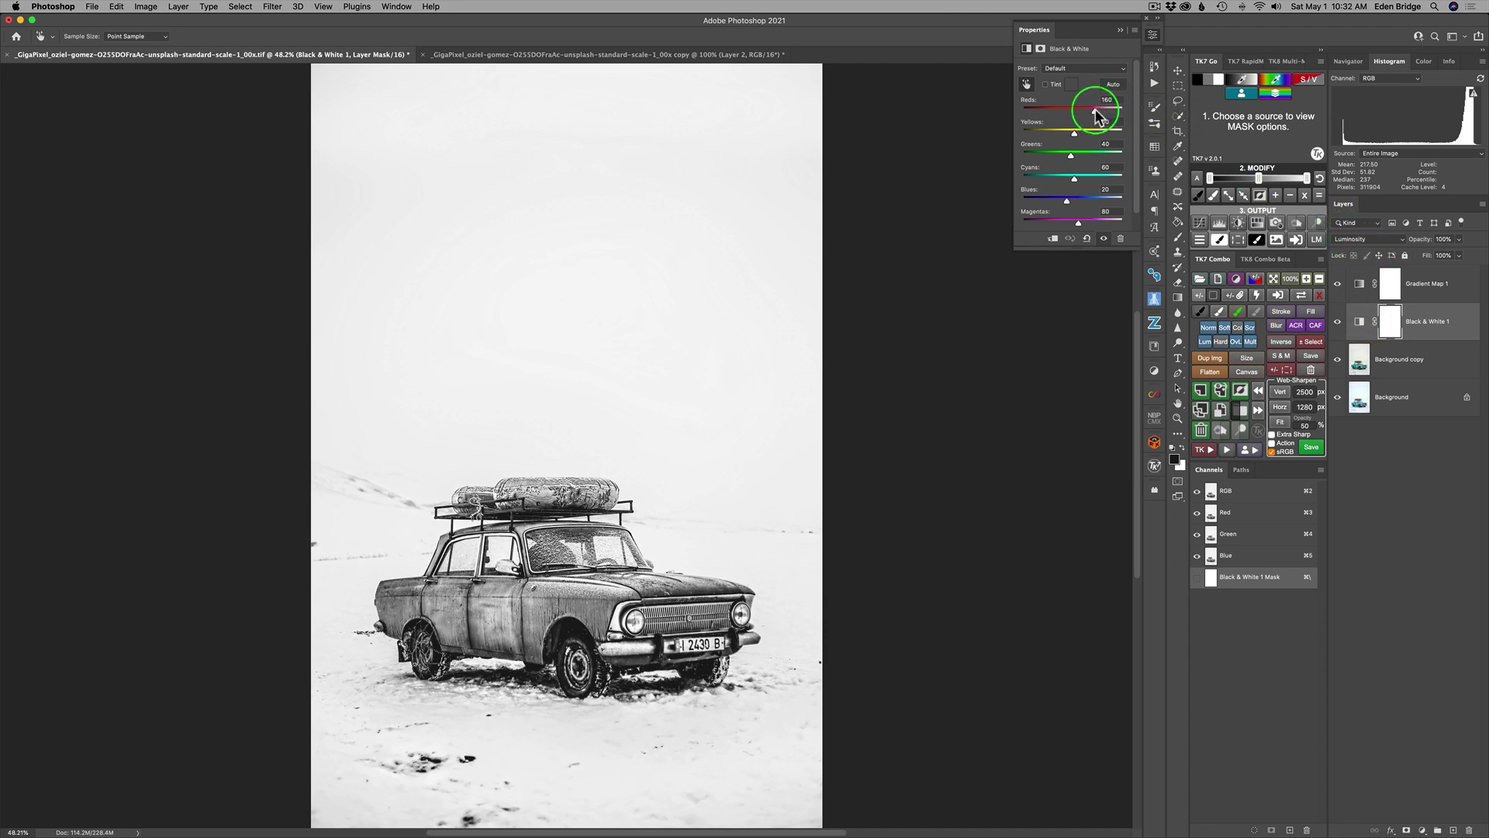
{"action": "mouse_move", "coordinate": [1094, 112]}
{"action": "left_mouse_down"}
{"action": "mouse_move", "coordinate": [1081, 115]}
{"action": "mouse_move", "coordinate": [1118, 113]}
{"action": "mouse_move", "coordinate": [1047, 113]}
{"action": "mouse_move", "coordinate": [1086, 115]}
{"action": "mouse_move", "coordinate": [1072, 118]}
{"action": "left_mouse_up"}
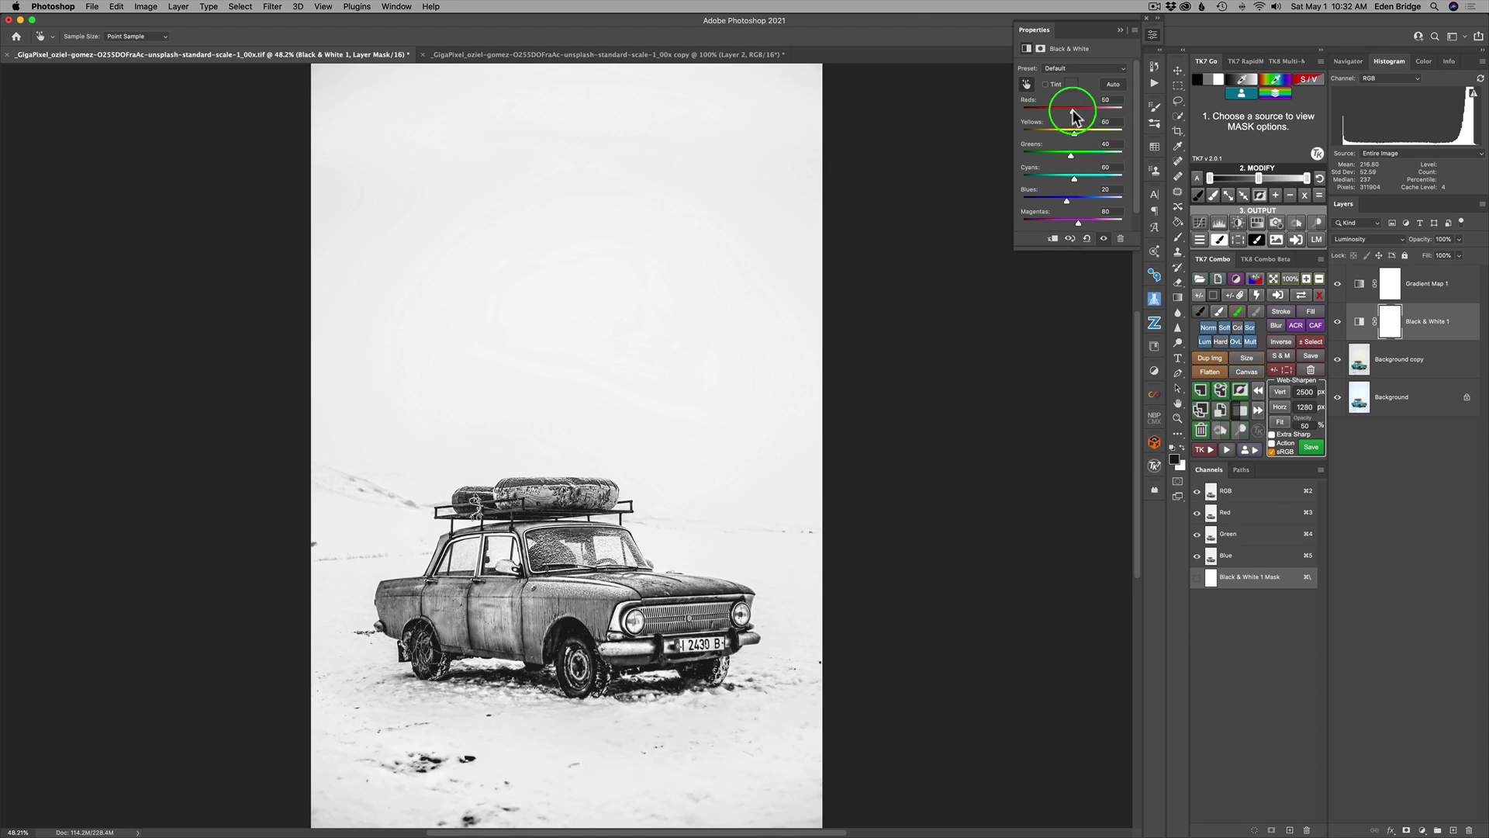
{"action": "left_click_drag", "start_coordinate": [1067, 110], "coordinate": [1104, 135]}
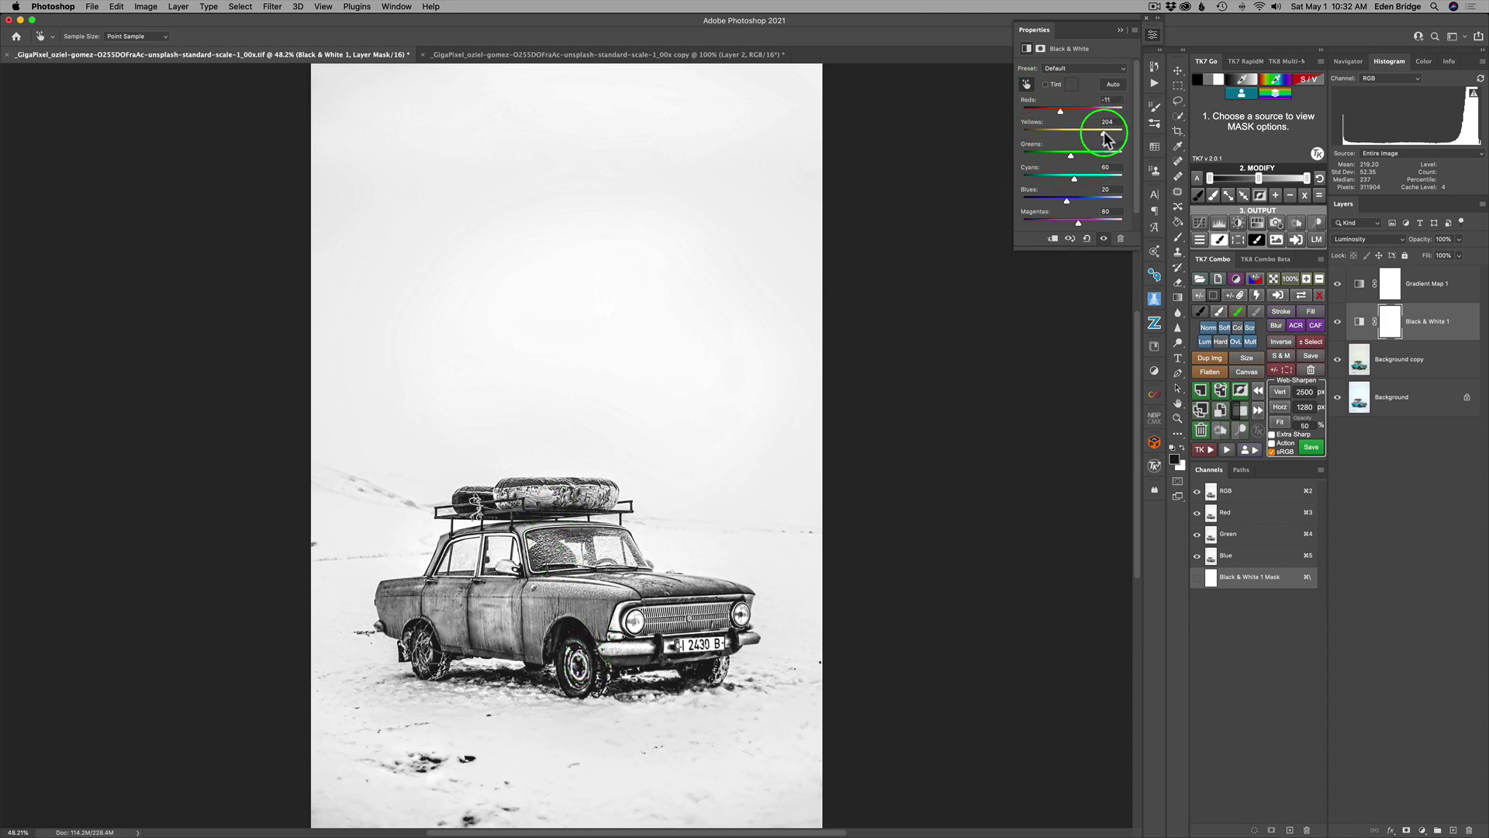
{"action": "left_click_drag", "start_coordinate": [1104, 139], "coordinate": [1107, 140]}
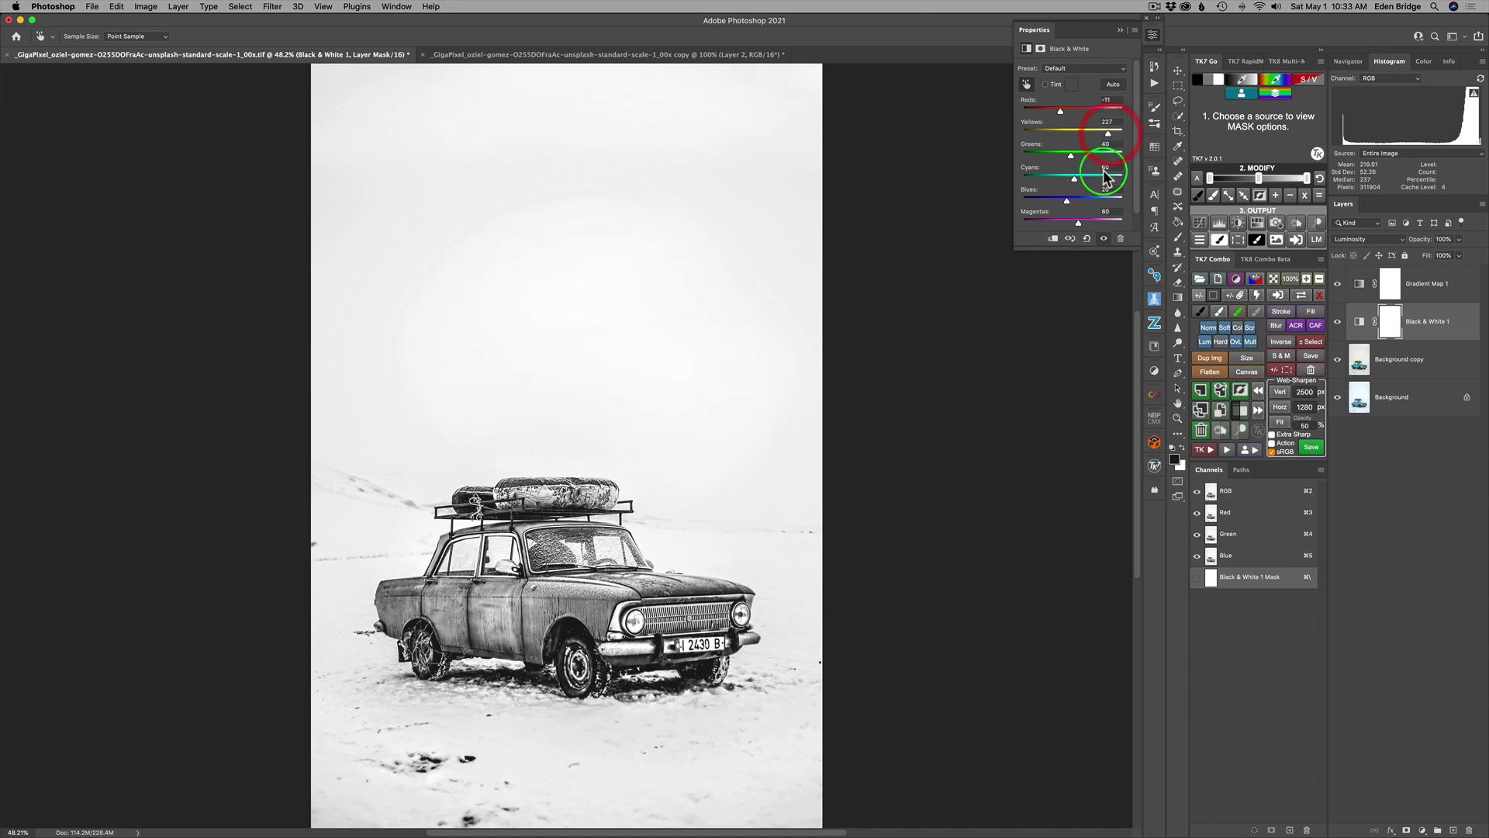
Set the Black & White layer's Greens to 70, Cyans to 79 and Blues to -163 to darken the car.
{"action": "mouse_move", "coordinate": [1071, 160]}
{"action": "left_mouse_down"}
{"action": "mouse_move", "coordinate": [1041, 159]}
{"action": "mouse_move", "coordinate": [1075, 158]}
{"action": "mouse_move", "coordinate": [1094, 183]}
{"action": "mouse_move", "coordinate": [1075, 183]}
{"action": "mouse_move", "coordinate": [1099, 184]}
{"action": "mouse_move", "coordinate": [1007, 174]}
{"action": "mouse_move", "coordinate": [1087, 178]}
{"action": "left_mouse_up"}
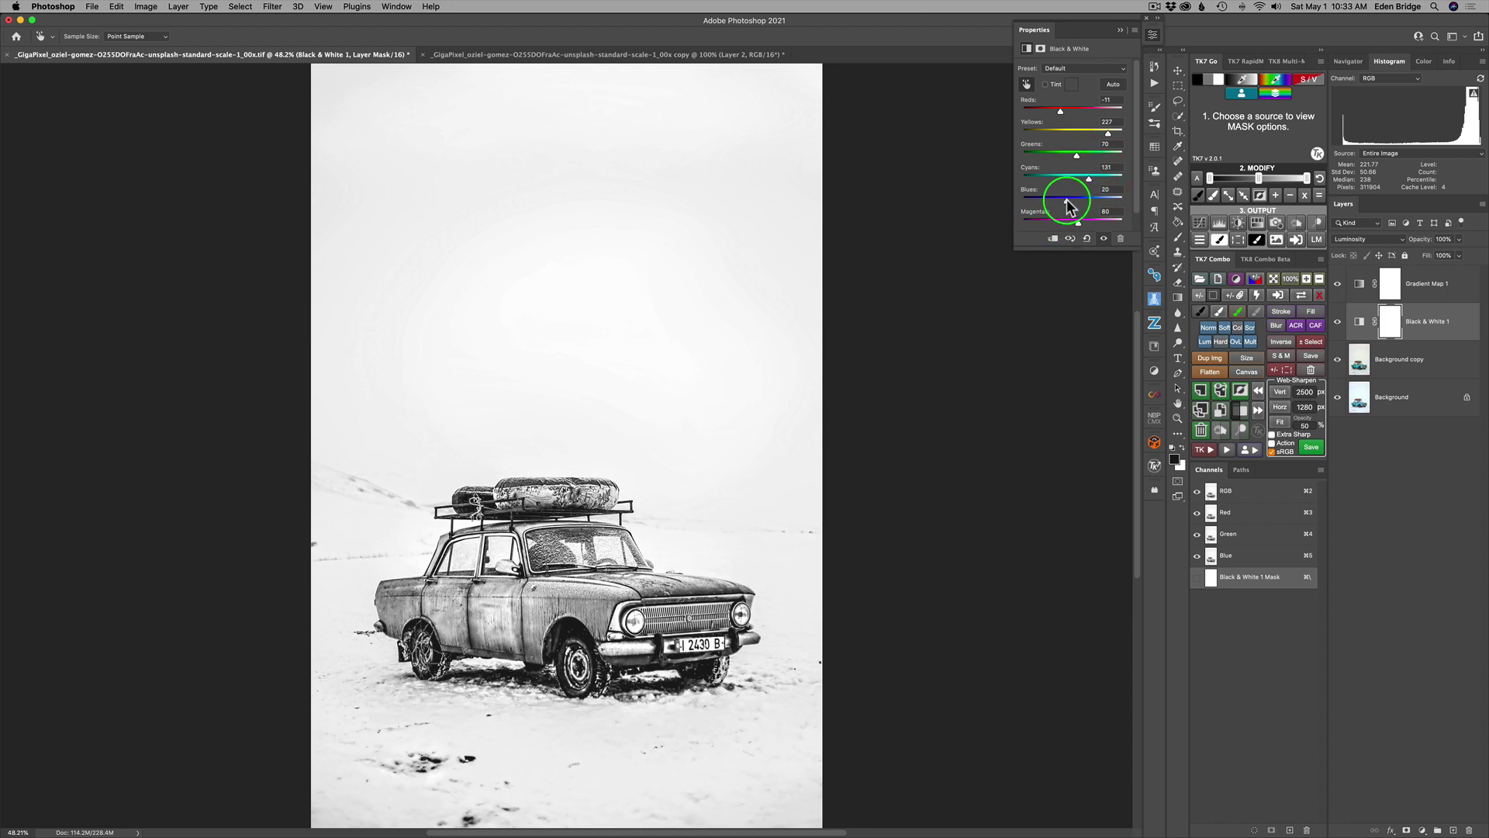
{"action": "mouse_move", "coordinate": [1066, 201]}
{"action": "left_mouse_down"}
{"action": "mouse_move", "coordinate": [1095, 205]}
{"action": "mouse_move", "coordinate": [1030, 199]}
{"action": "mouse_move", "coordinate": [1078, 183]}
{"action": "left_mouse_up"}
{"action": "left_click", "coordinate": [1089, 180]}
{"action": "left_click", "coordinate": [490, 615]}
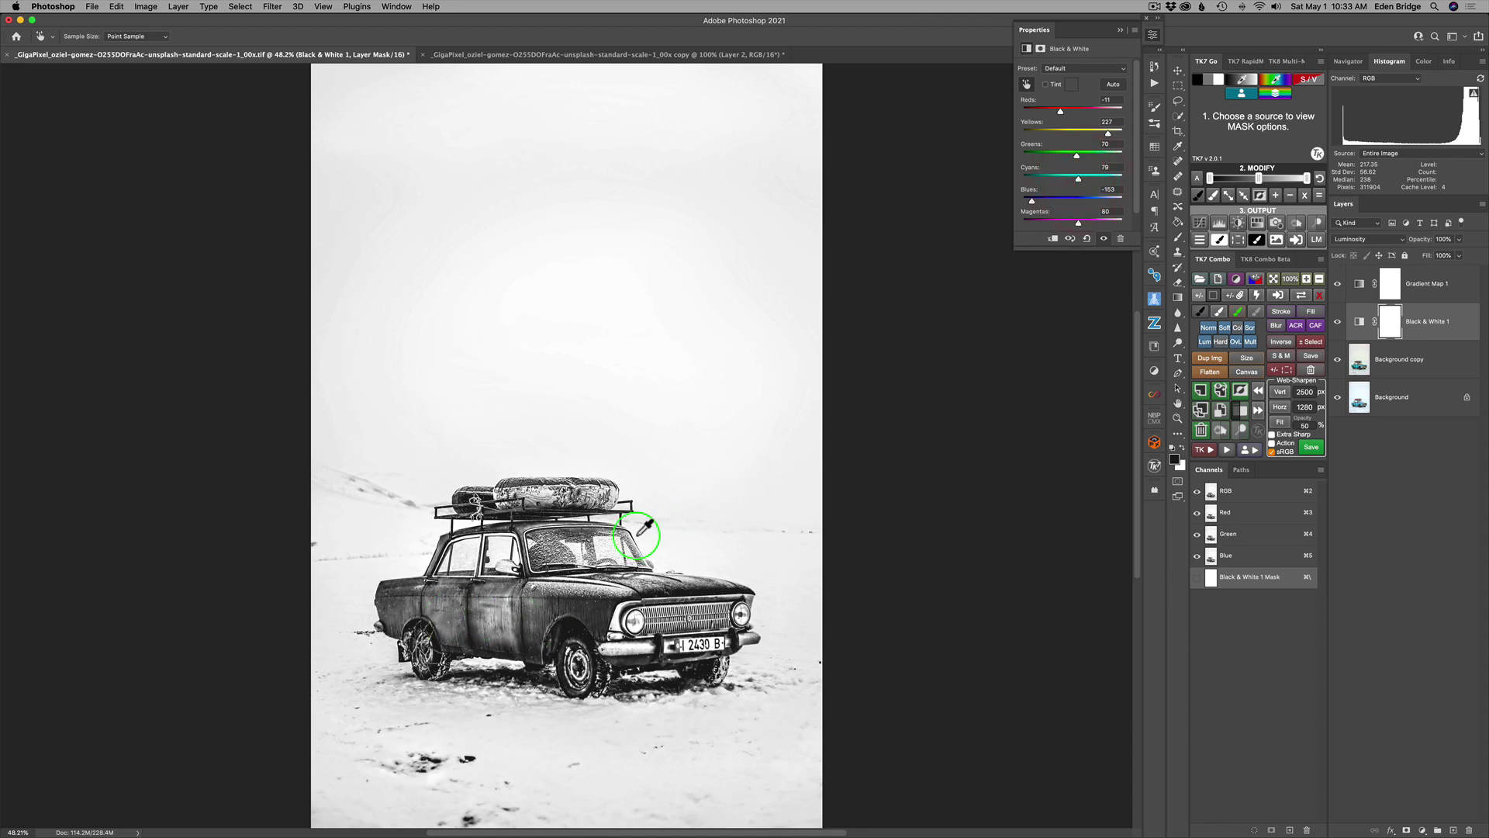
Lower the Black & White layer's Cyans to 67 and Magentas to 62, and compare the image with and without the layer.
{"action": "left_click_drag", "start_coordinate": [1078, 186], "coordinate": [1075, 227]}
{"action": "left_click", "coordinate": [1074, 225]}
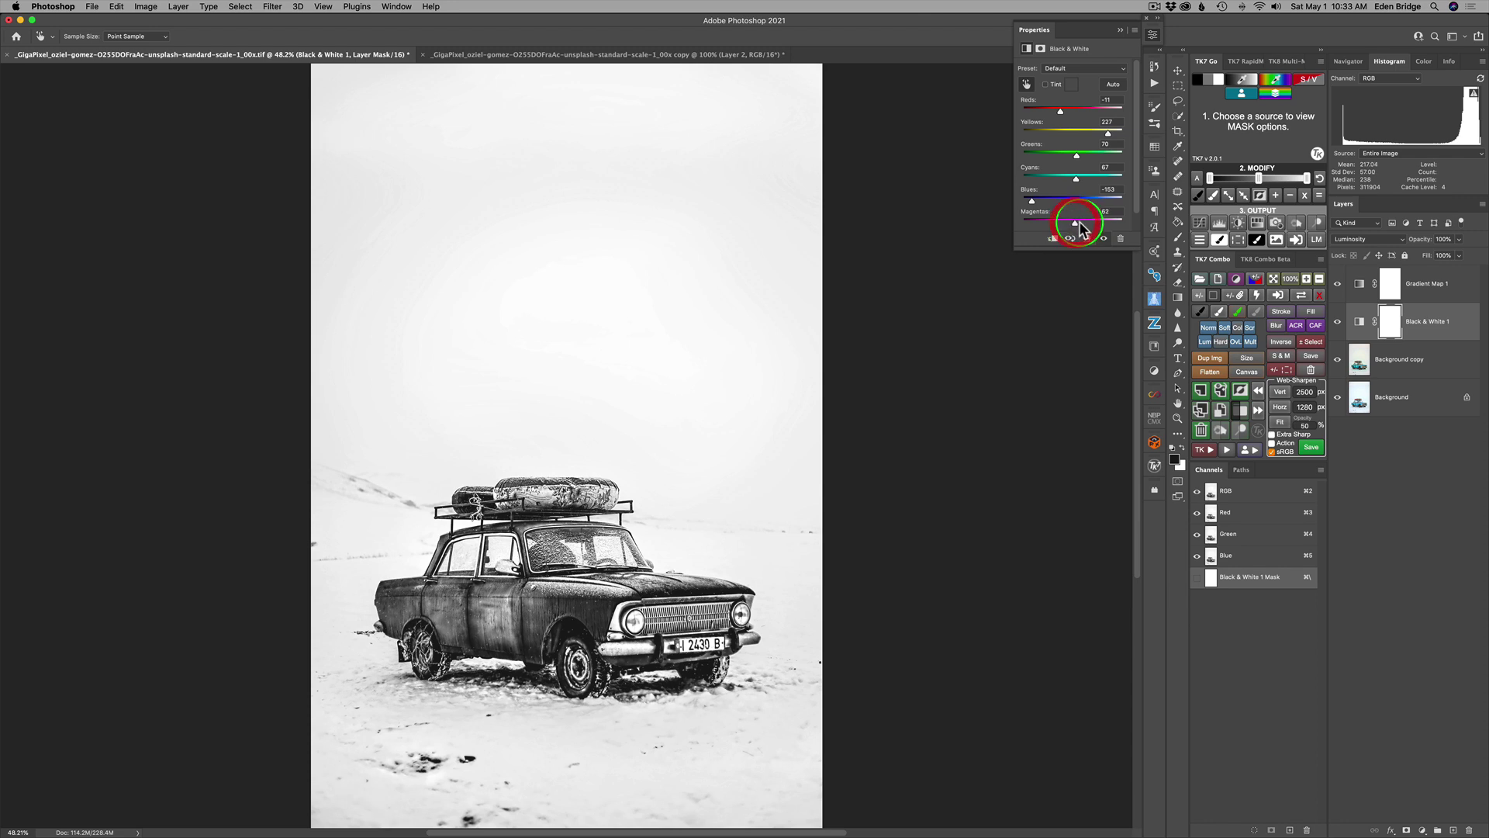
{"action": "left_click", "coordinate": [1337, 323]}
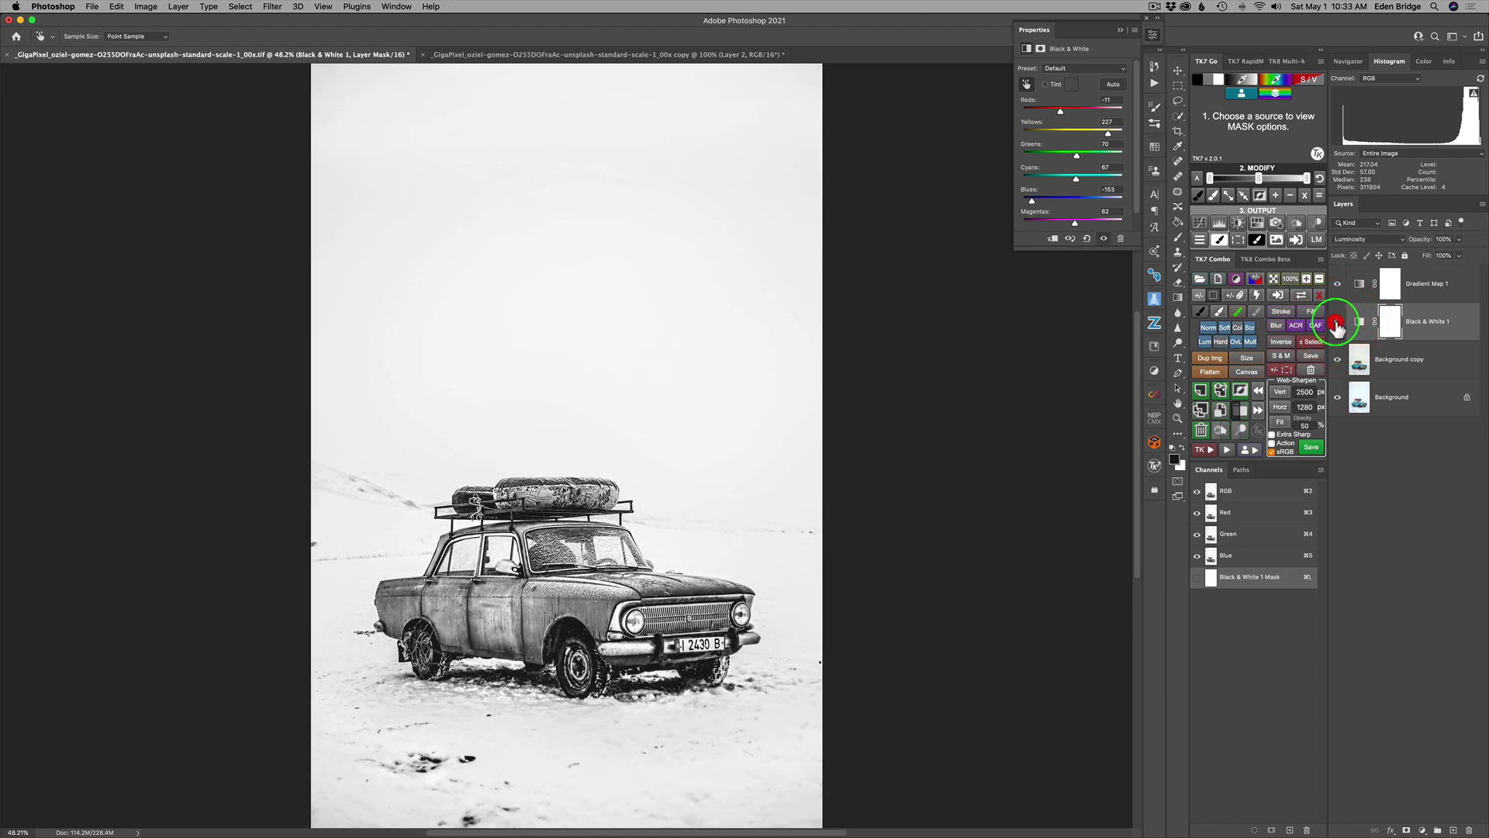
{"action": "left_click", "coordinate": [1337, 322]}
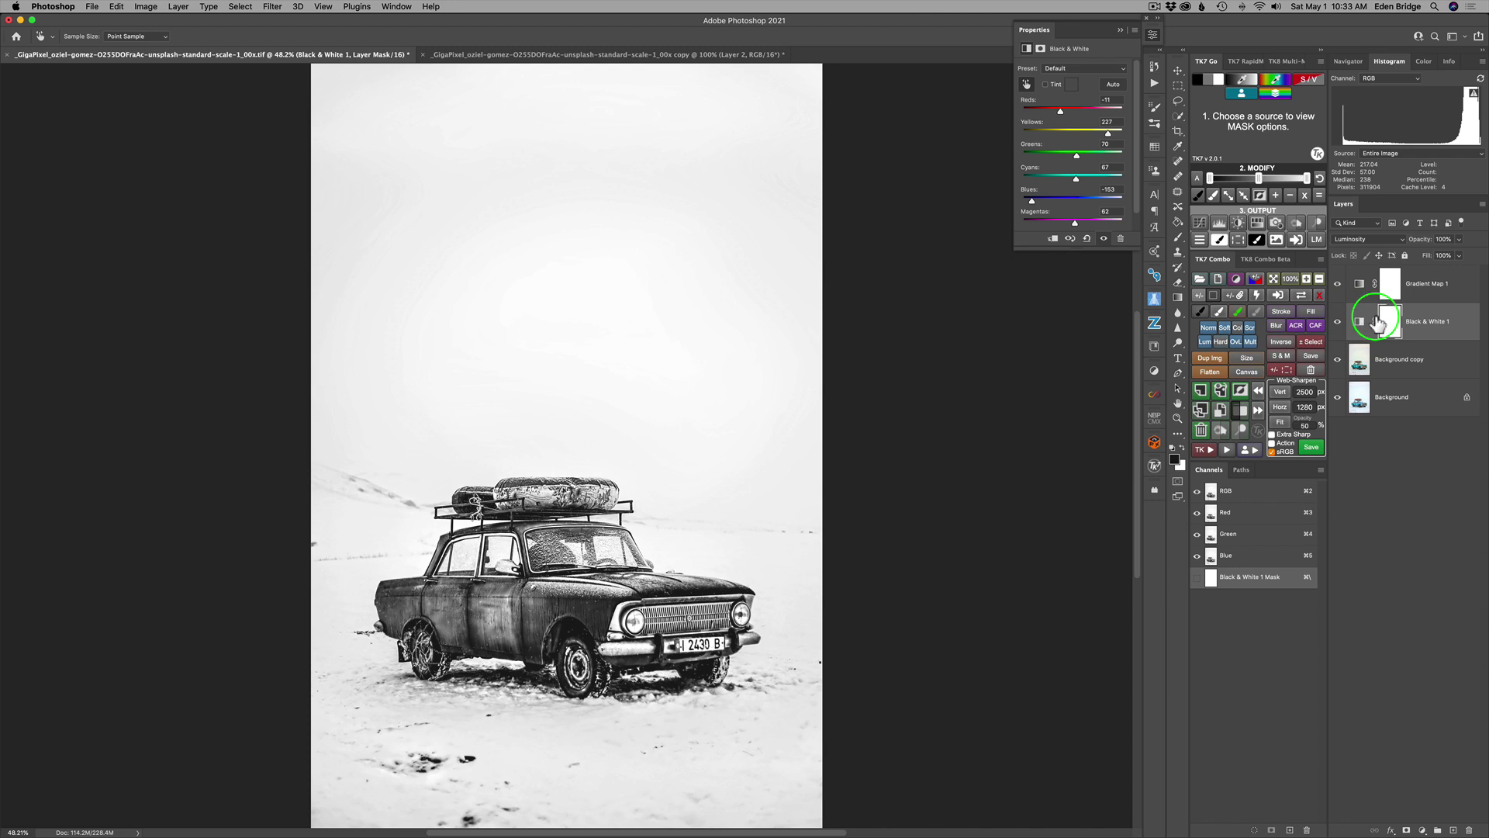
Stamp all visible layers into a new pixel layer above the Gradient Map layer.
{"action": "left_click", "coordinate": [1454, 285]}
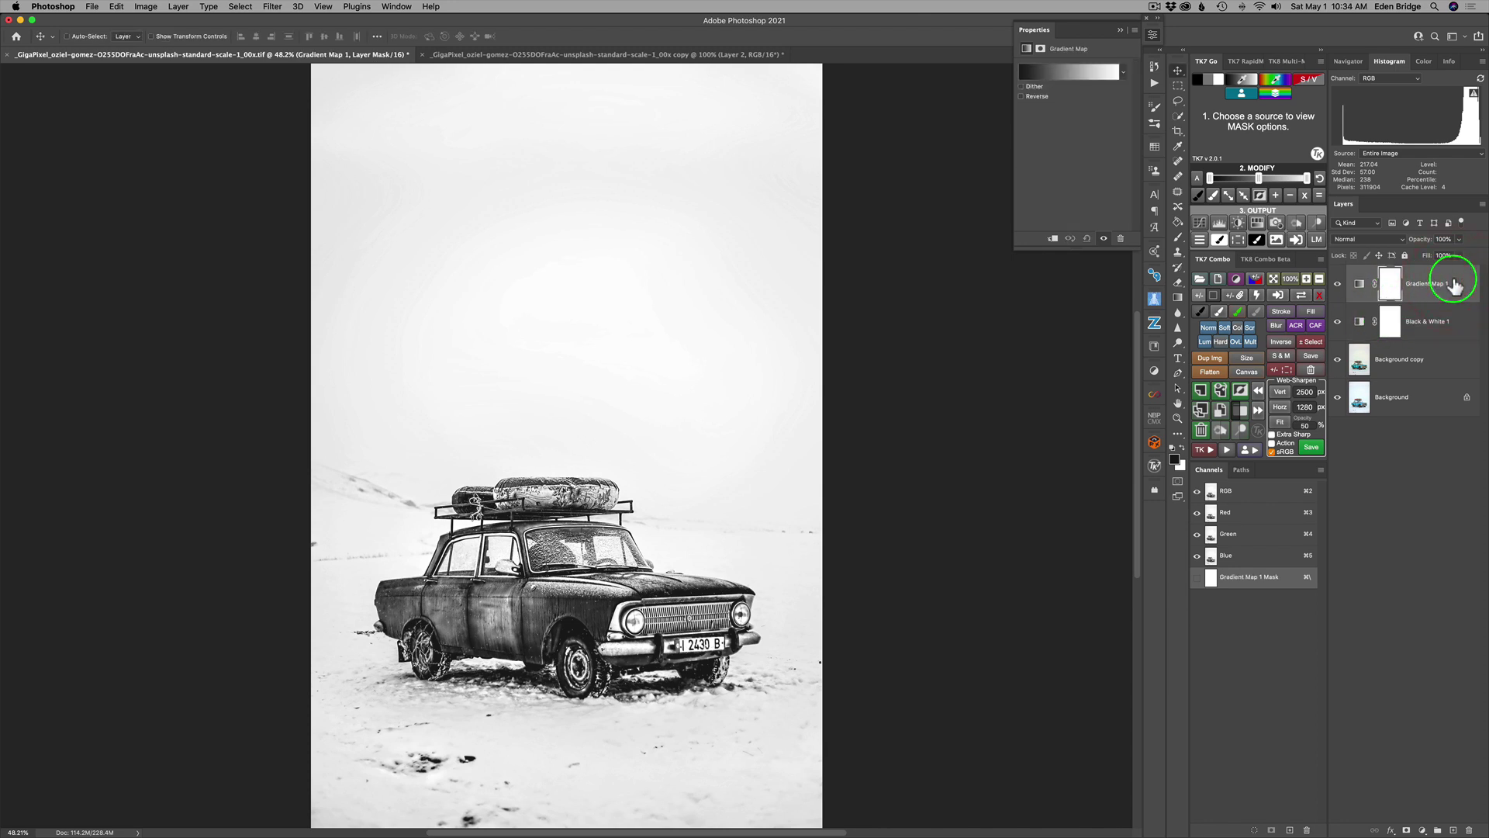
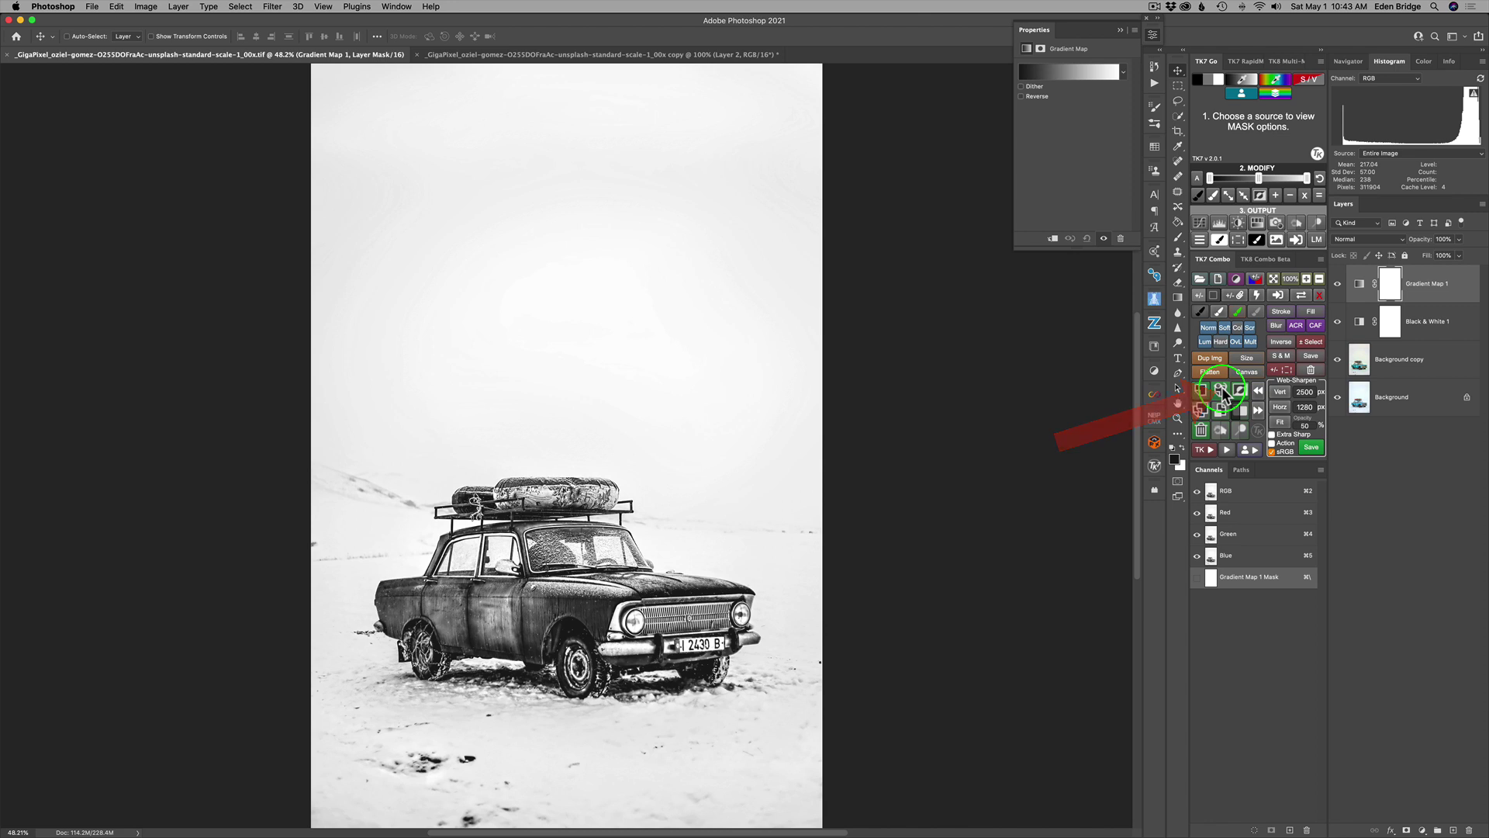
{"action": "left_click", "coordinate": [1221, 390]}
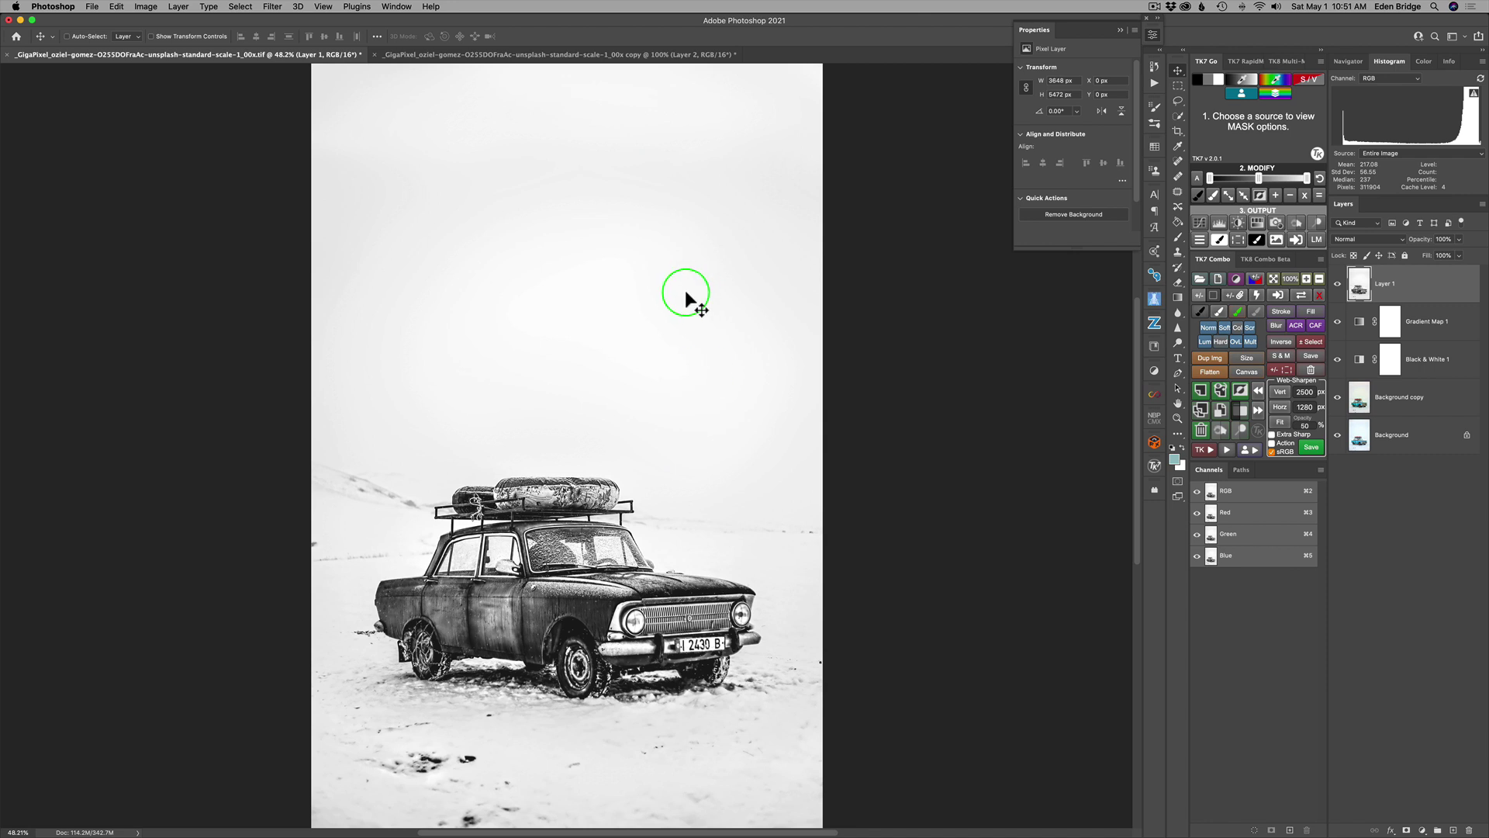
Crop the image to a horizontal 3:2 format framing the whole car, with Delete Cropped Pixels enabled.
{"action": "left_click", "coordinate": [1178, 132]}
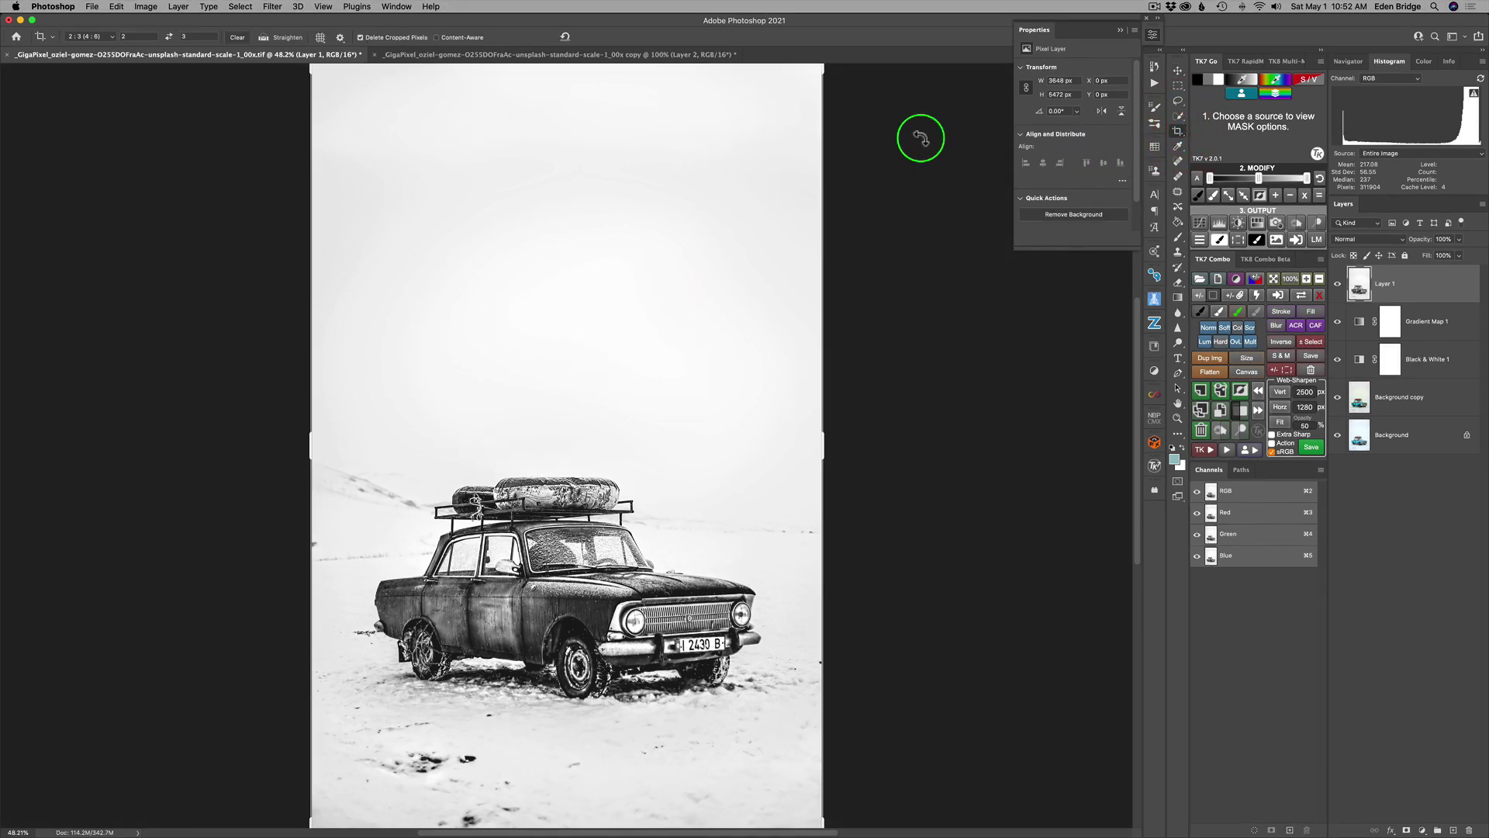
{"action": "left_click", "coordinate": [113, 39]}
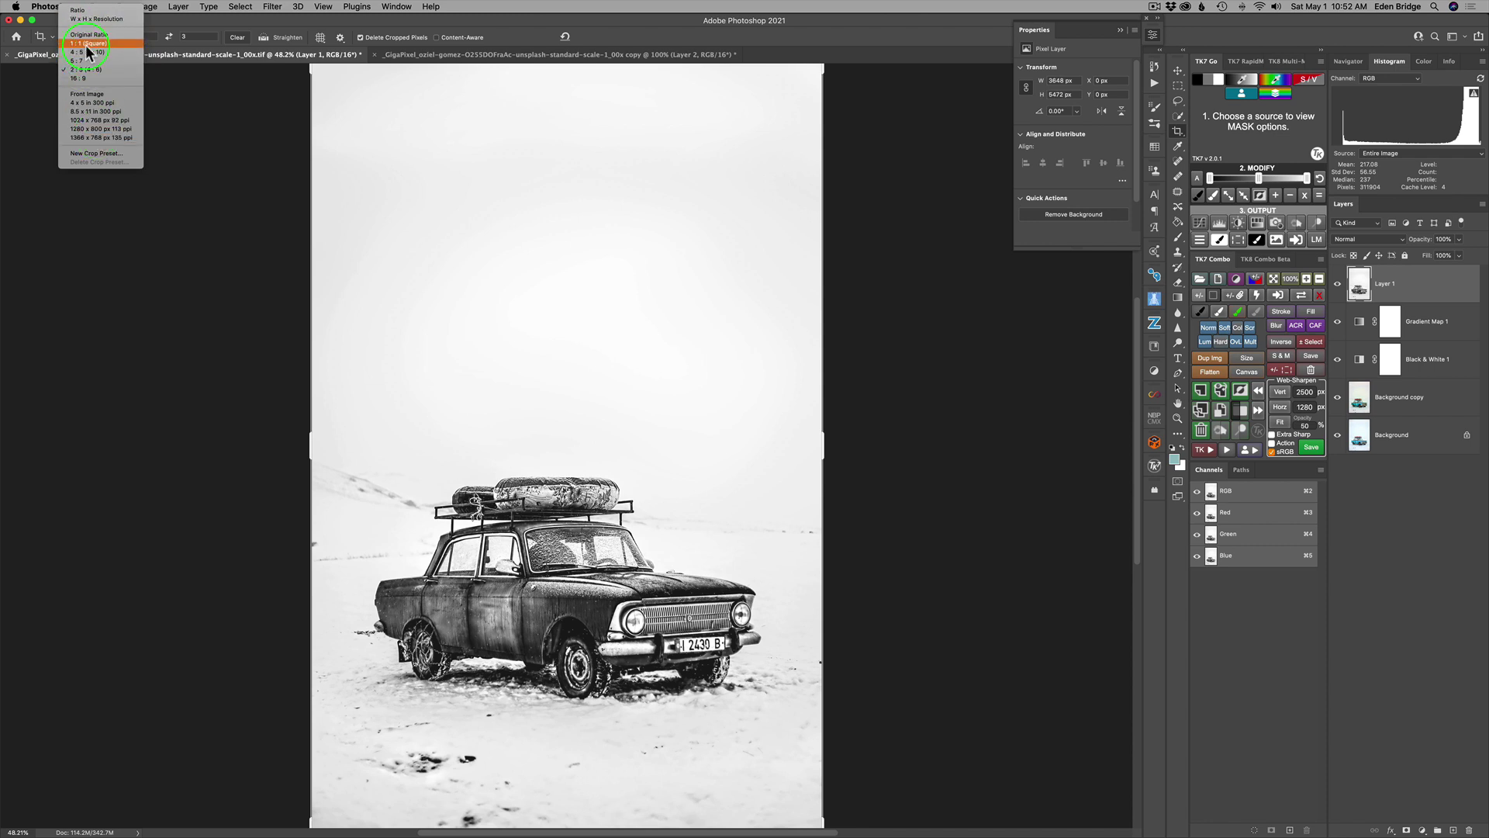
{"action": "left_click", "coordinate": [179, 108]}
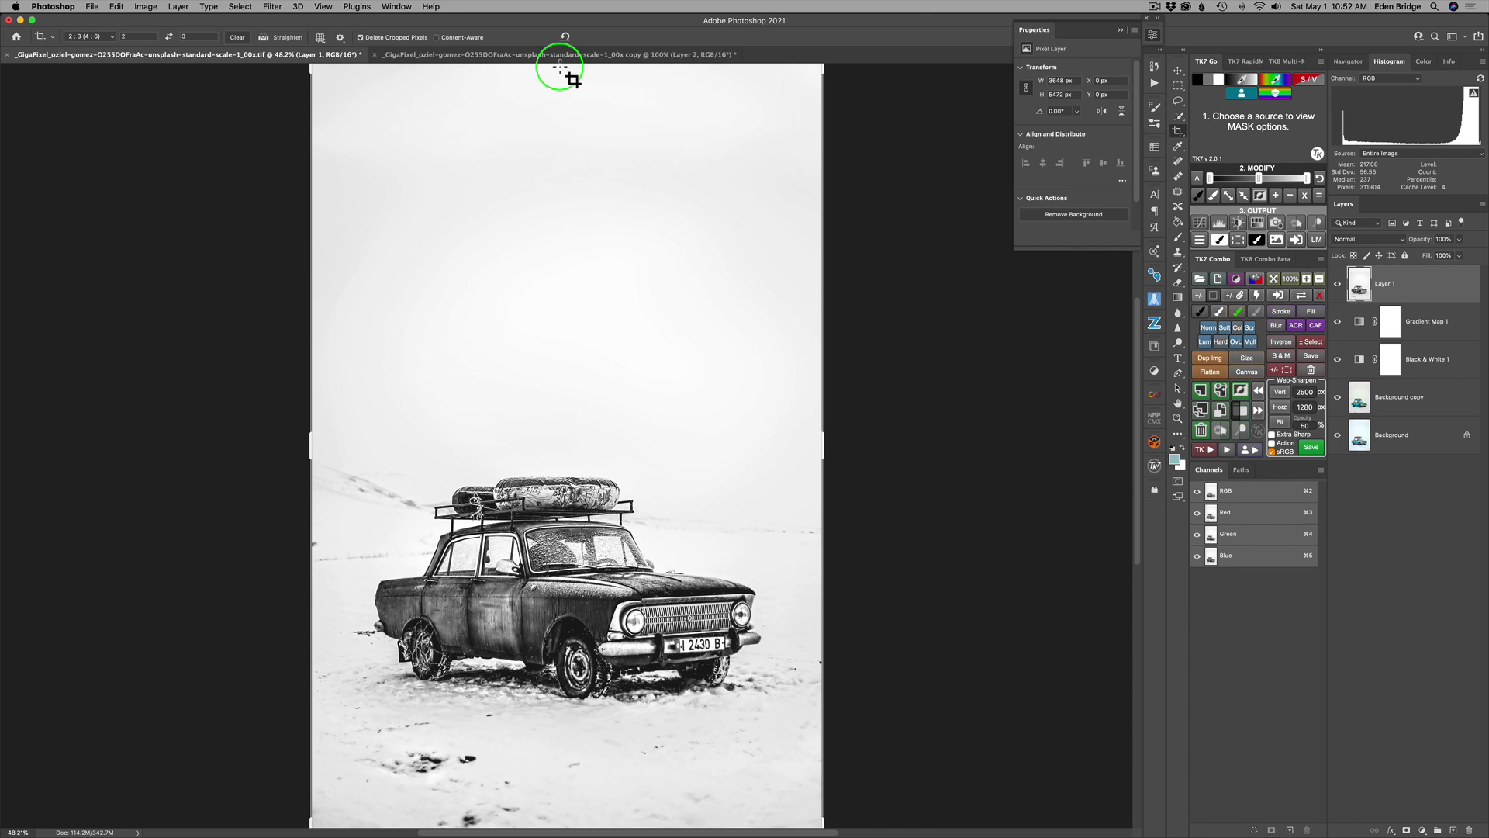
{"action": "left_click", "coordinate": [169, 39]}
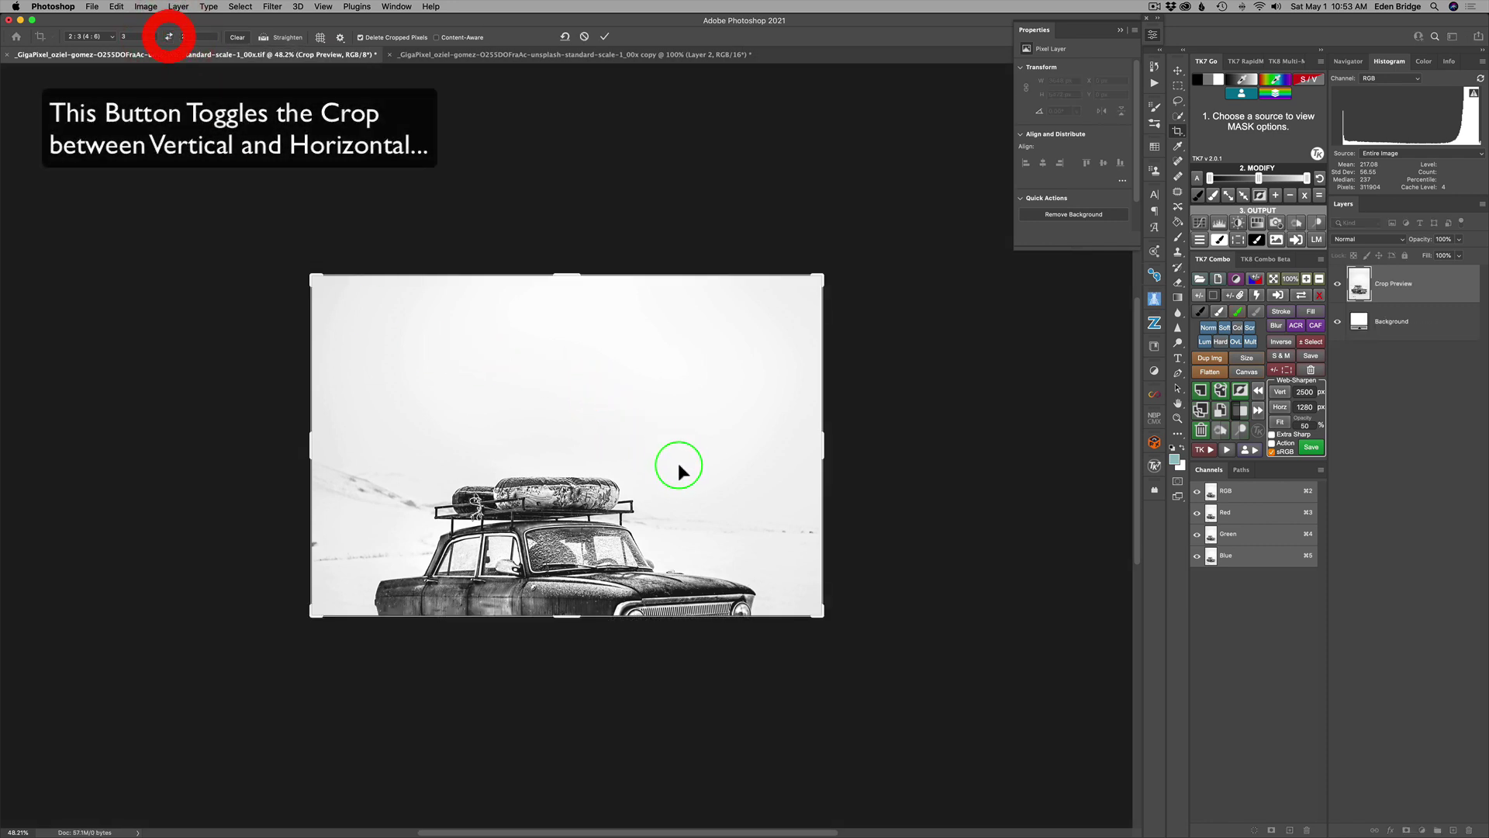
{"action": "left_click_drag", "start_coordinate": [682, 468], "coordinate": [680, 333]}
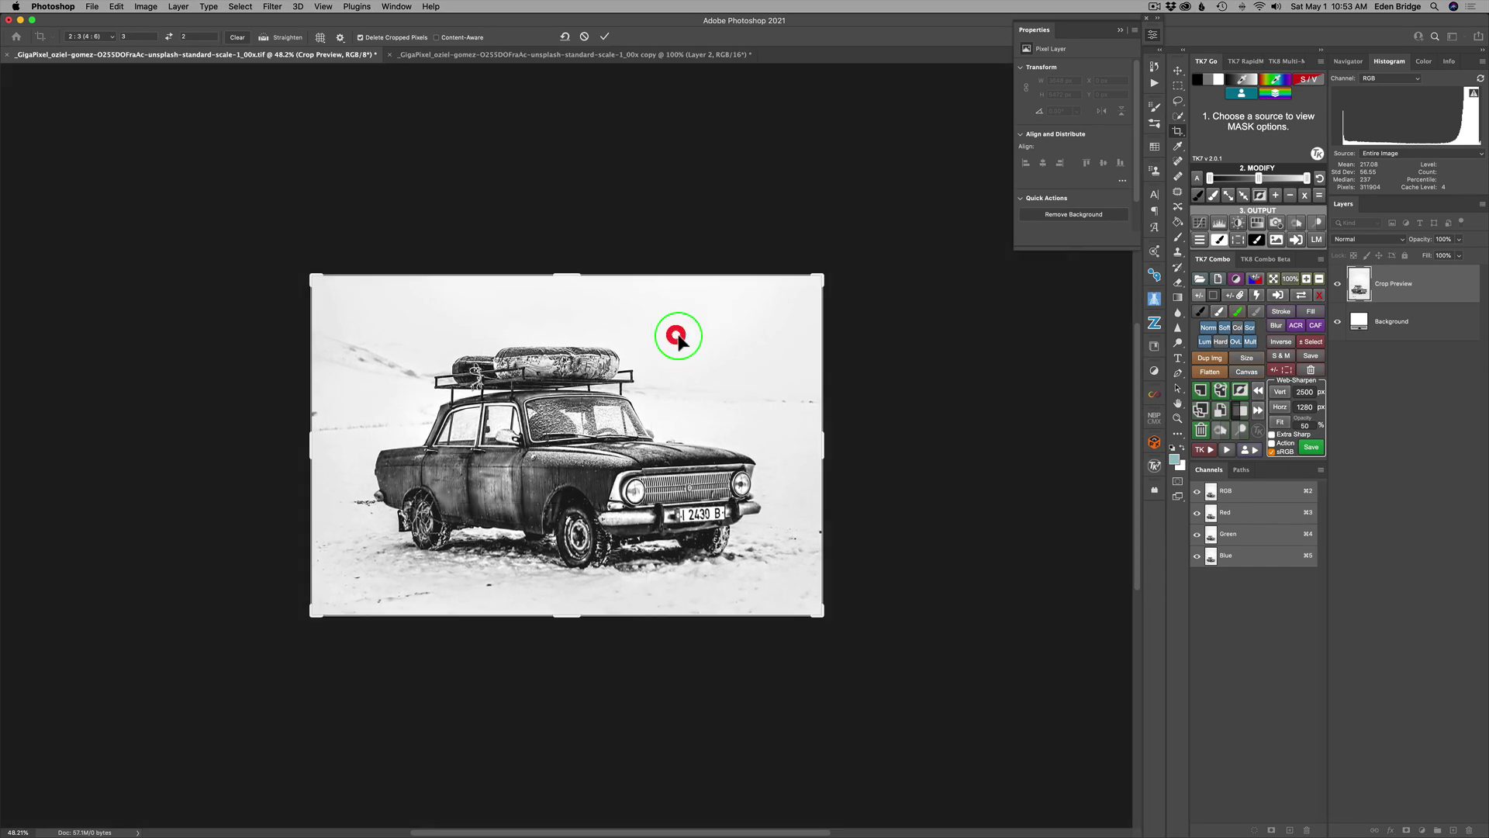
{"action": "left_click_drag", "start_coordinate": [784, 375], "coordinate": [781, 374]}
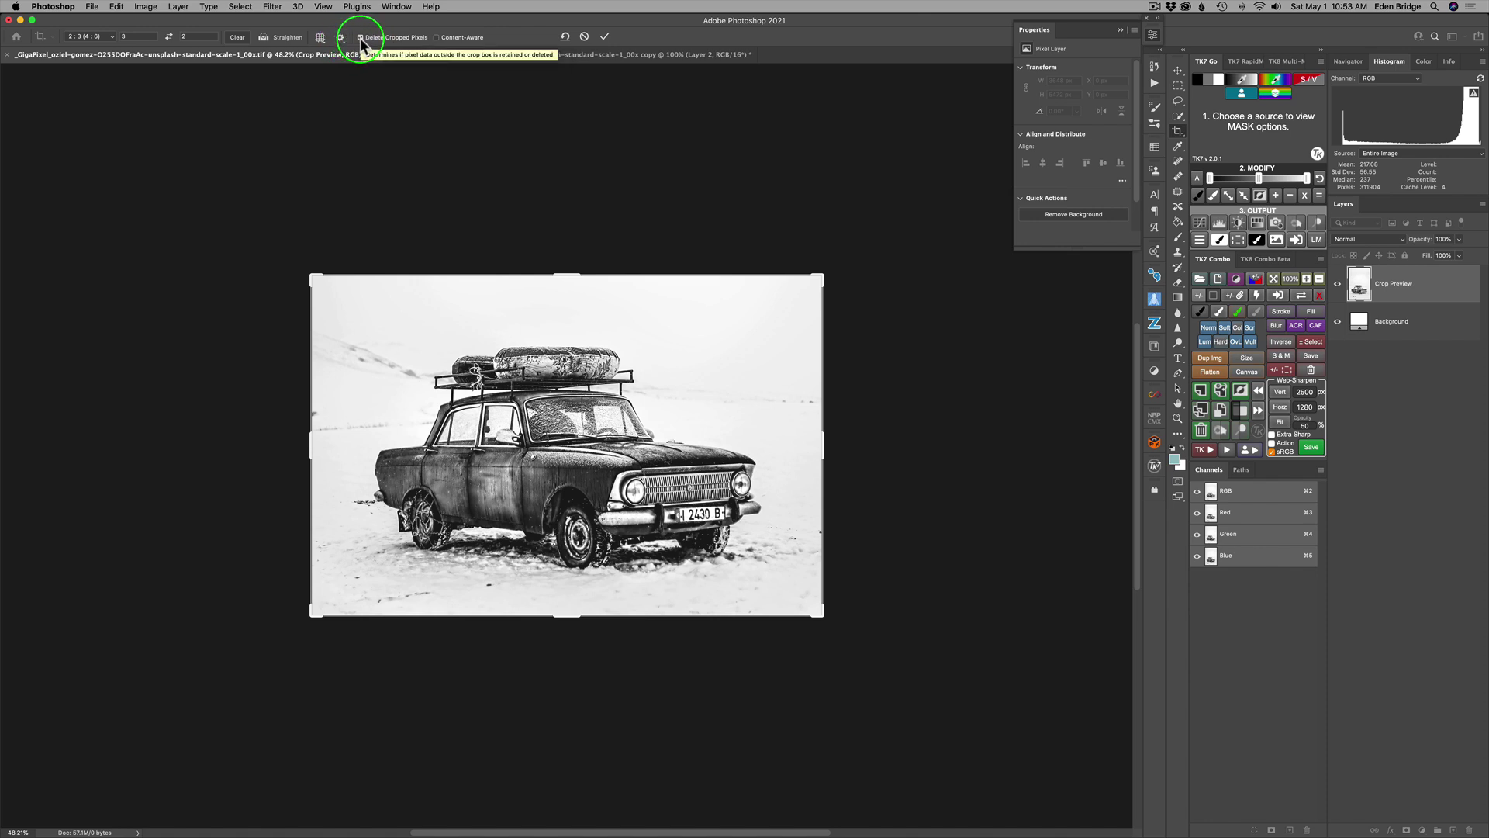
{"action": "left_click", "coordinate": [605, 38]}
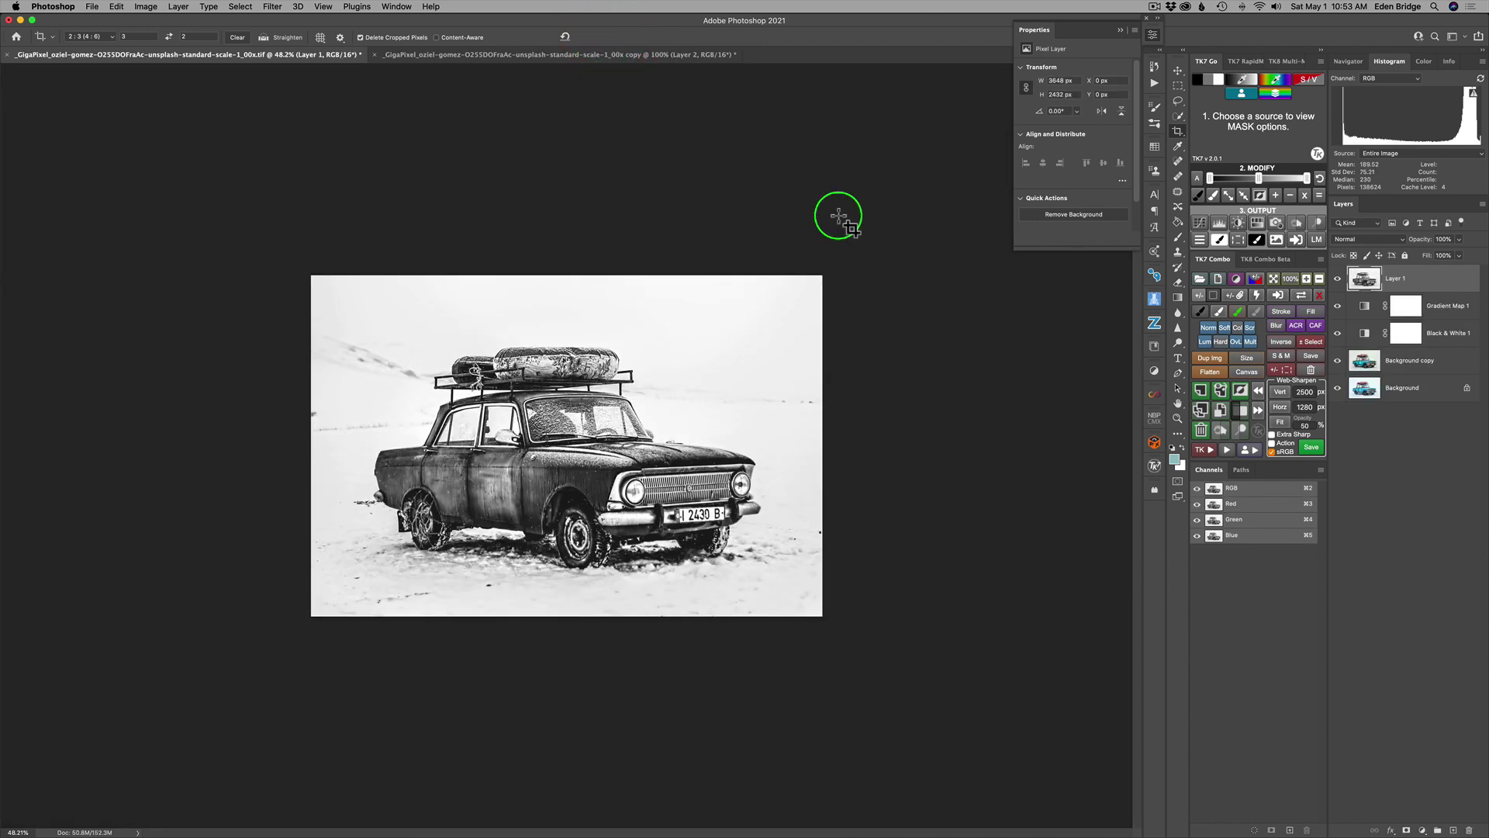
Rename the stamped top layer as TS2.
{"action": "double_click", "coordinate": [1400, 277]}
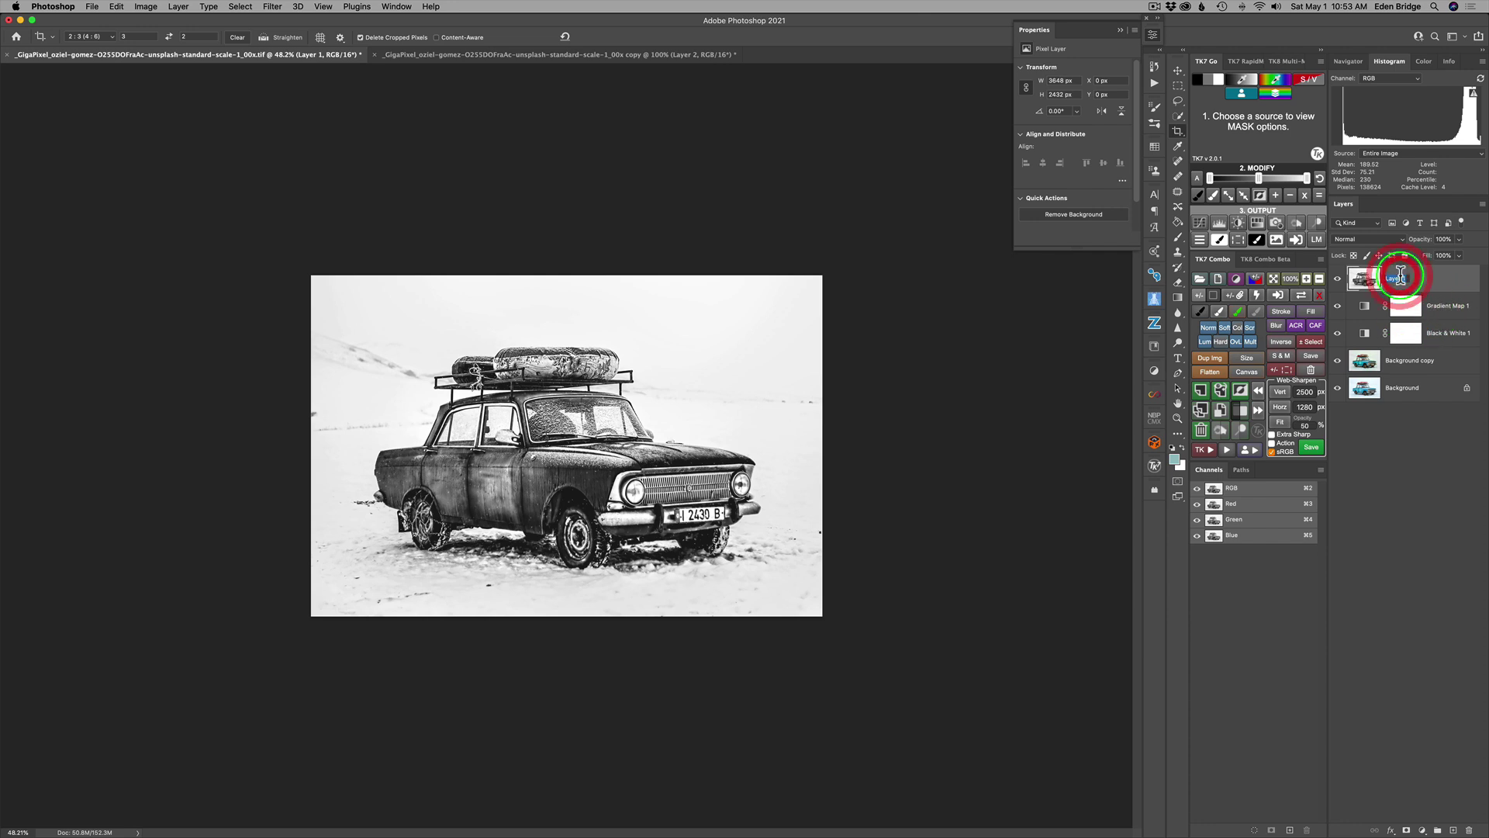
{"action": "type", "text": "TS"}
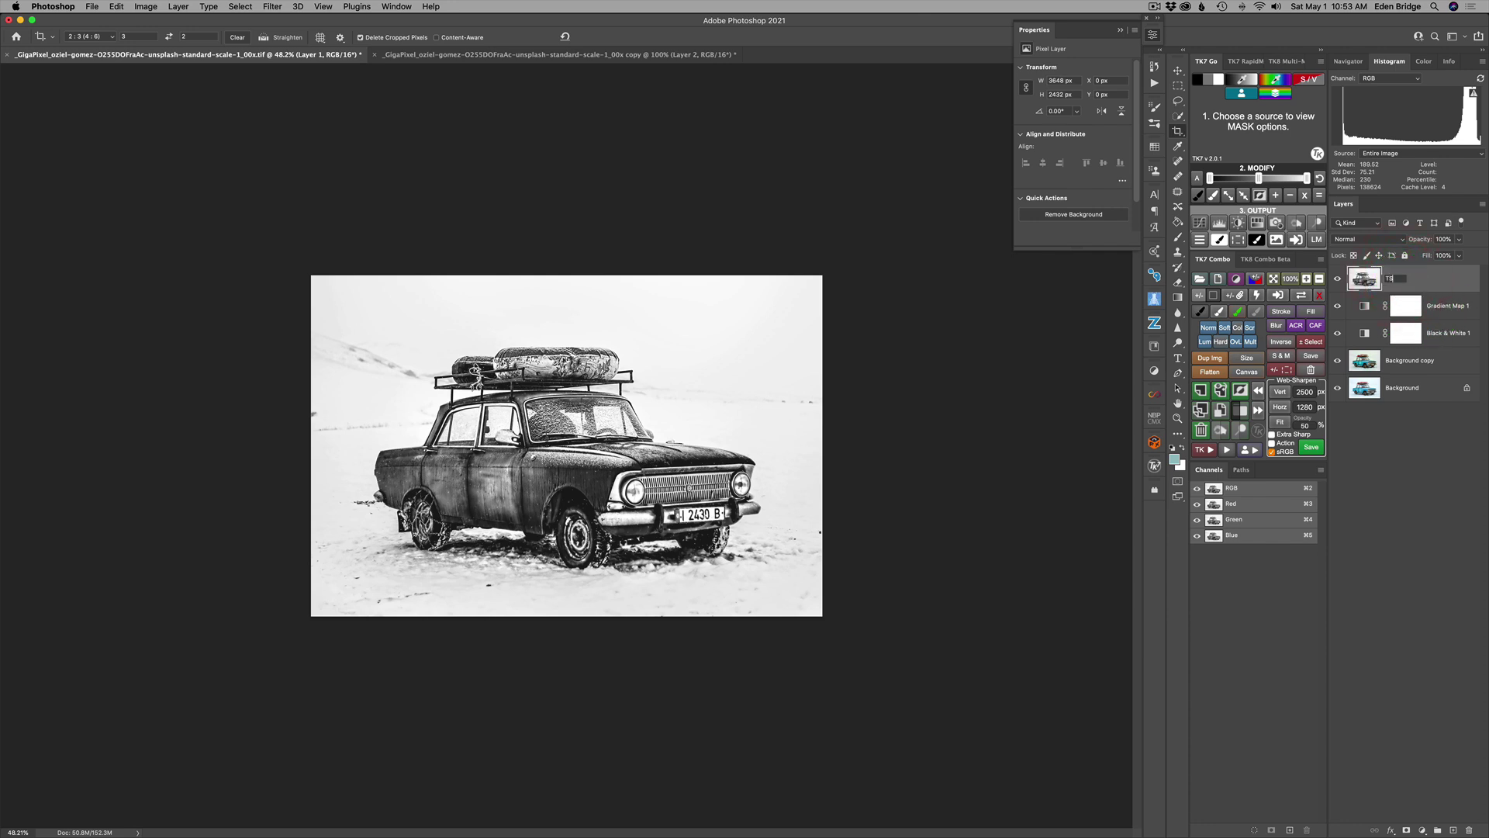
{"action": "type", "text": "2"}
{"action": "left_click", "coordinate": [1393, 484]}
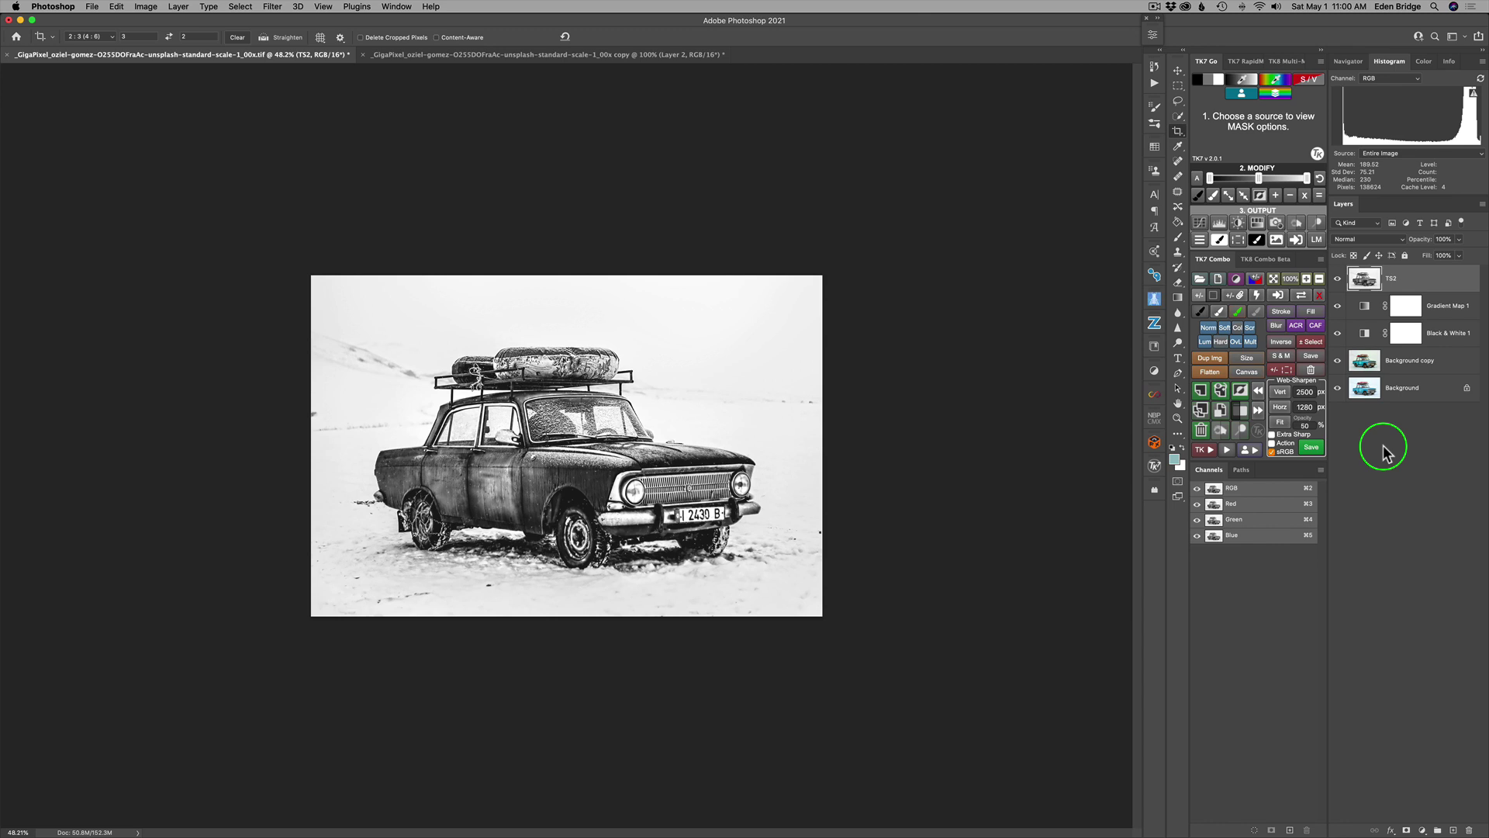
Open the TS2 layer in the Topaz Studio 2 filter and add a Texture filter.
{"action": "key", "text": "v"}
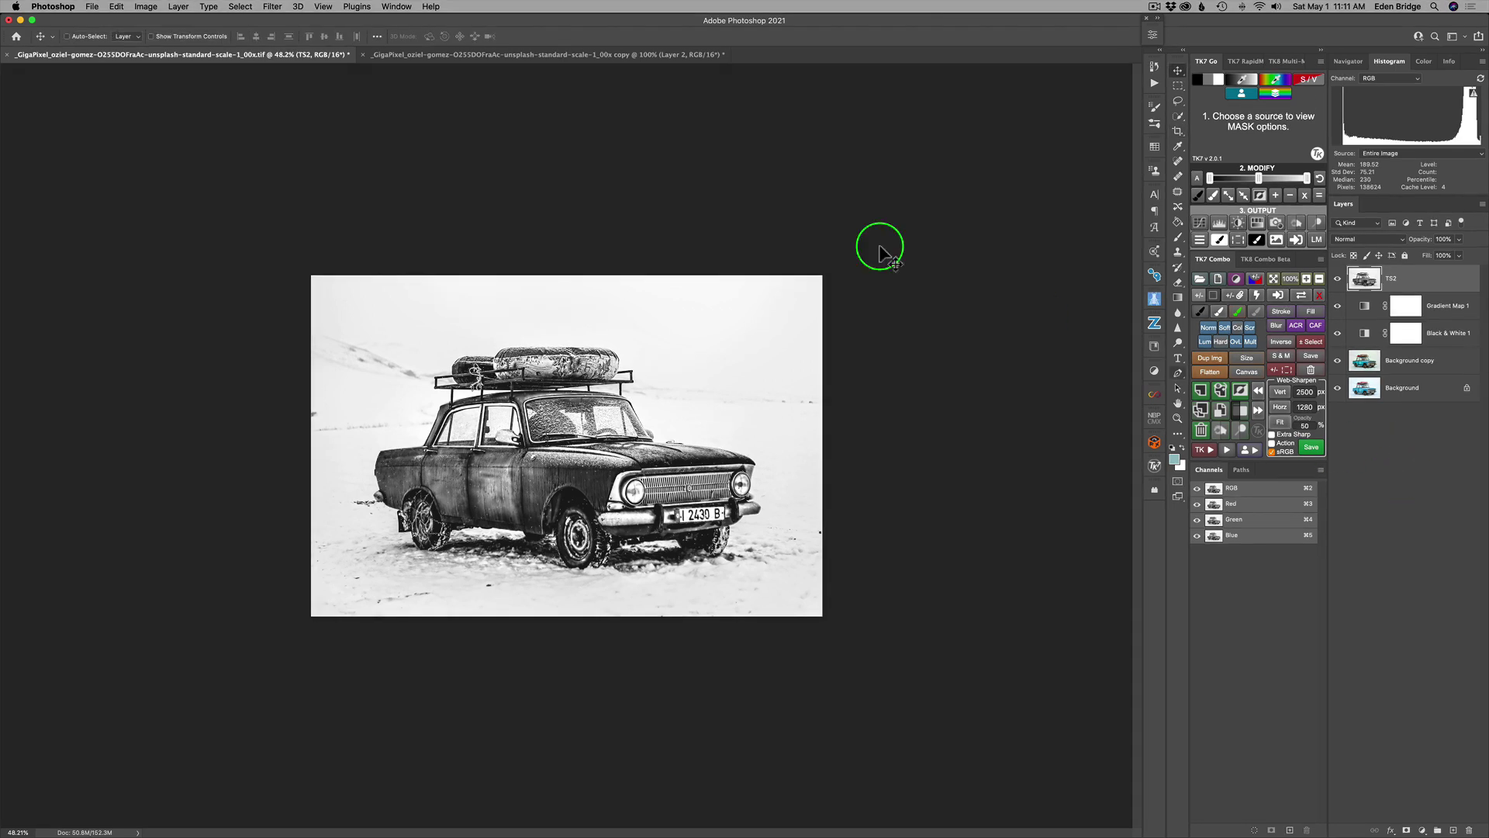
{"action": "left_click", "coordinate": [270, 8]}
{"action": "mouse_move", "coordinate": [349, 372]}
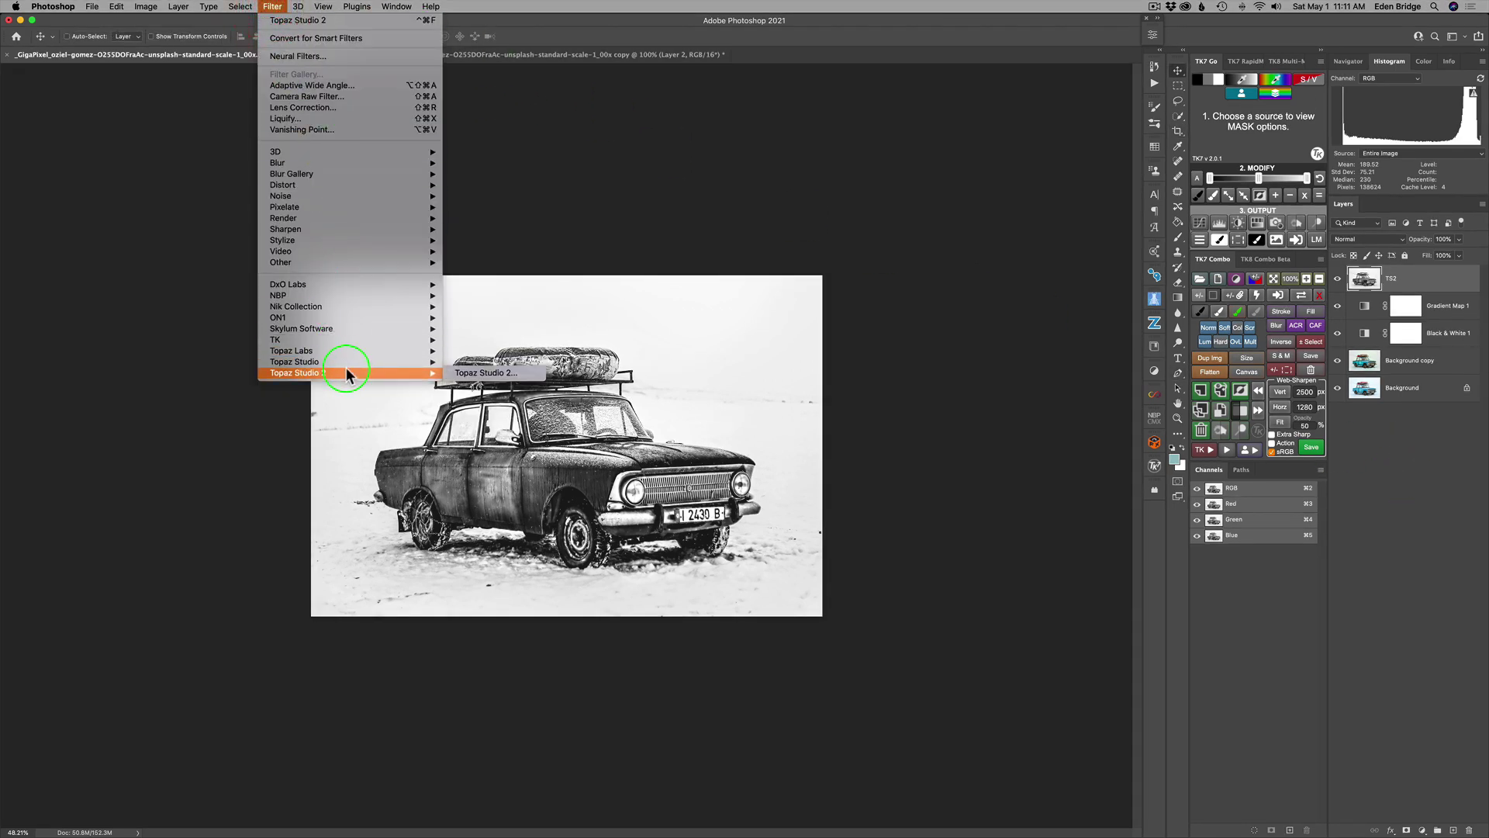
{"action": "left_click", "coordinate": [491, 372]}
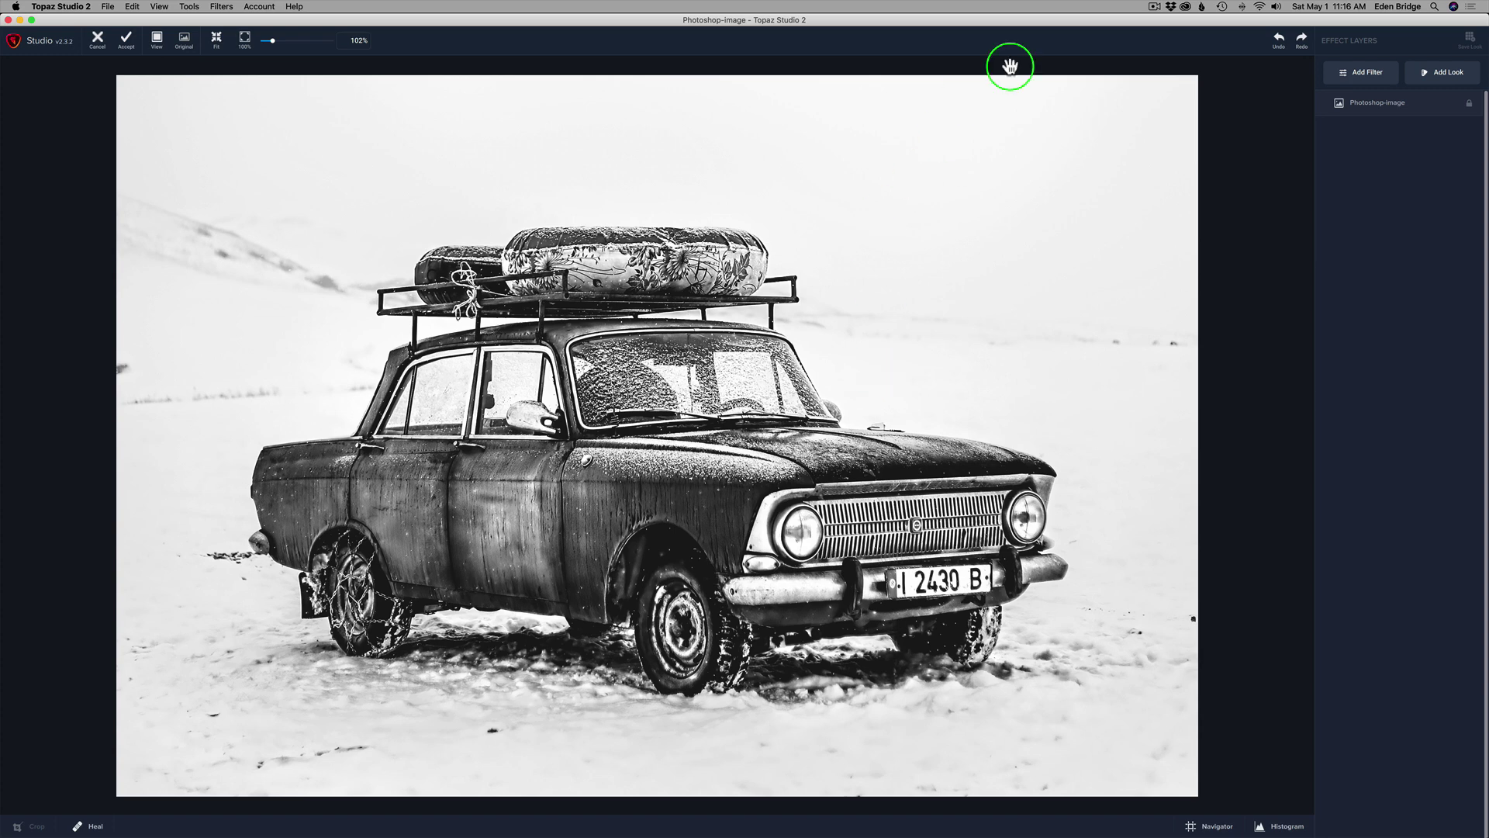
{"action": "left_click", "coordinate": [1365, 71]}
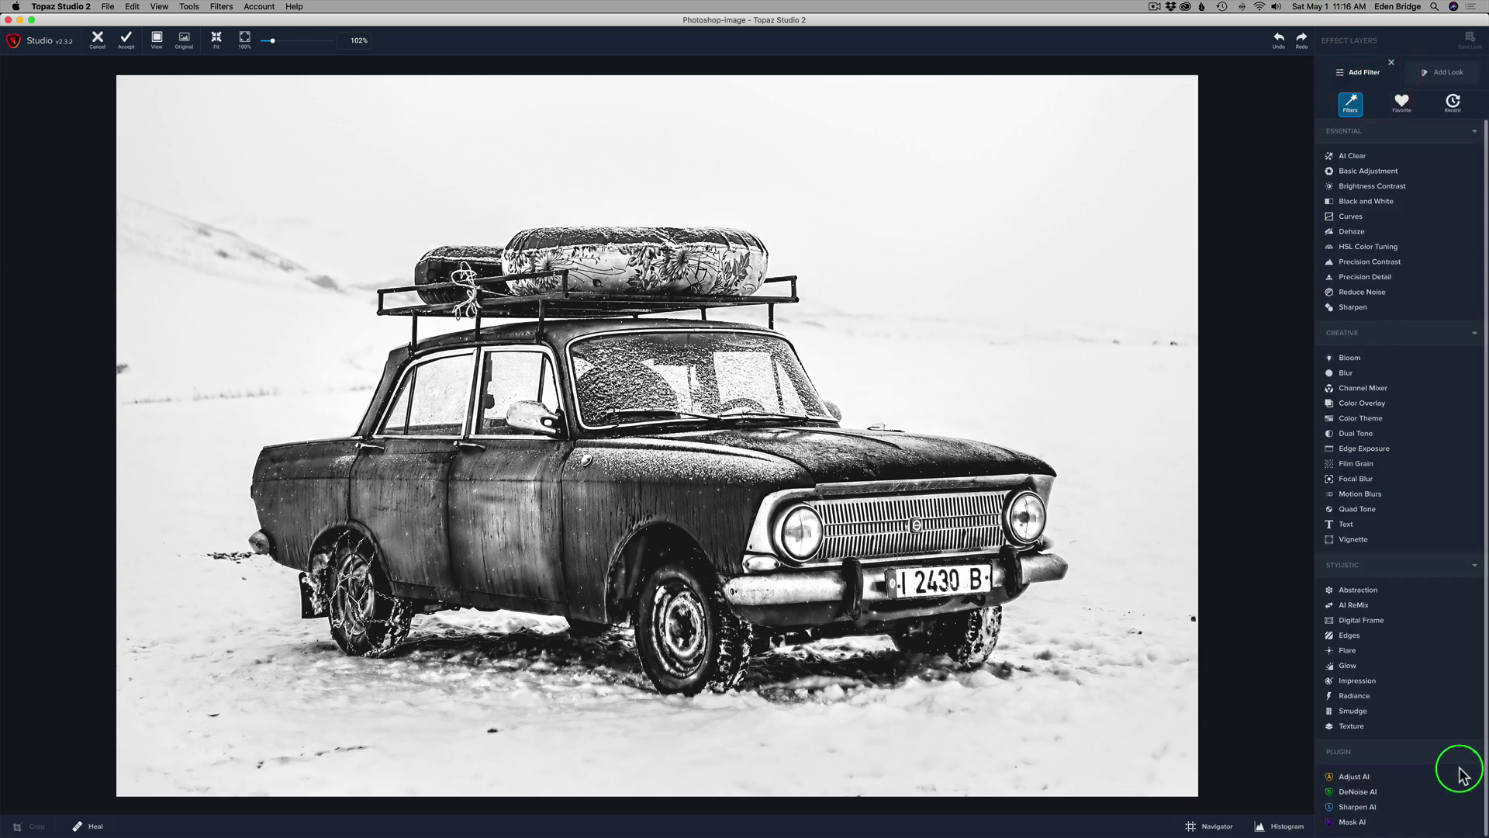
{"action": "left_click", "coordinate": [1374, 726]}
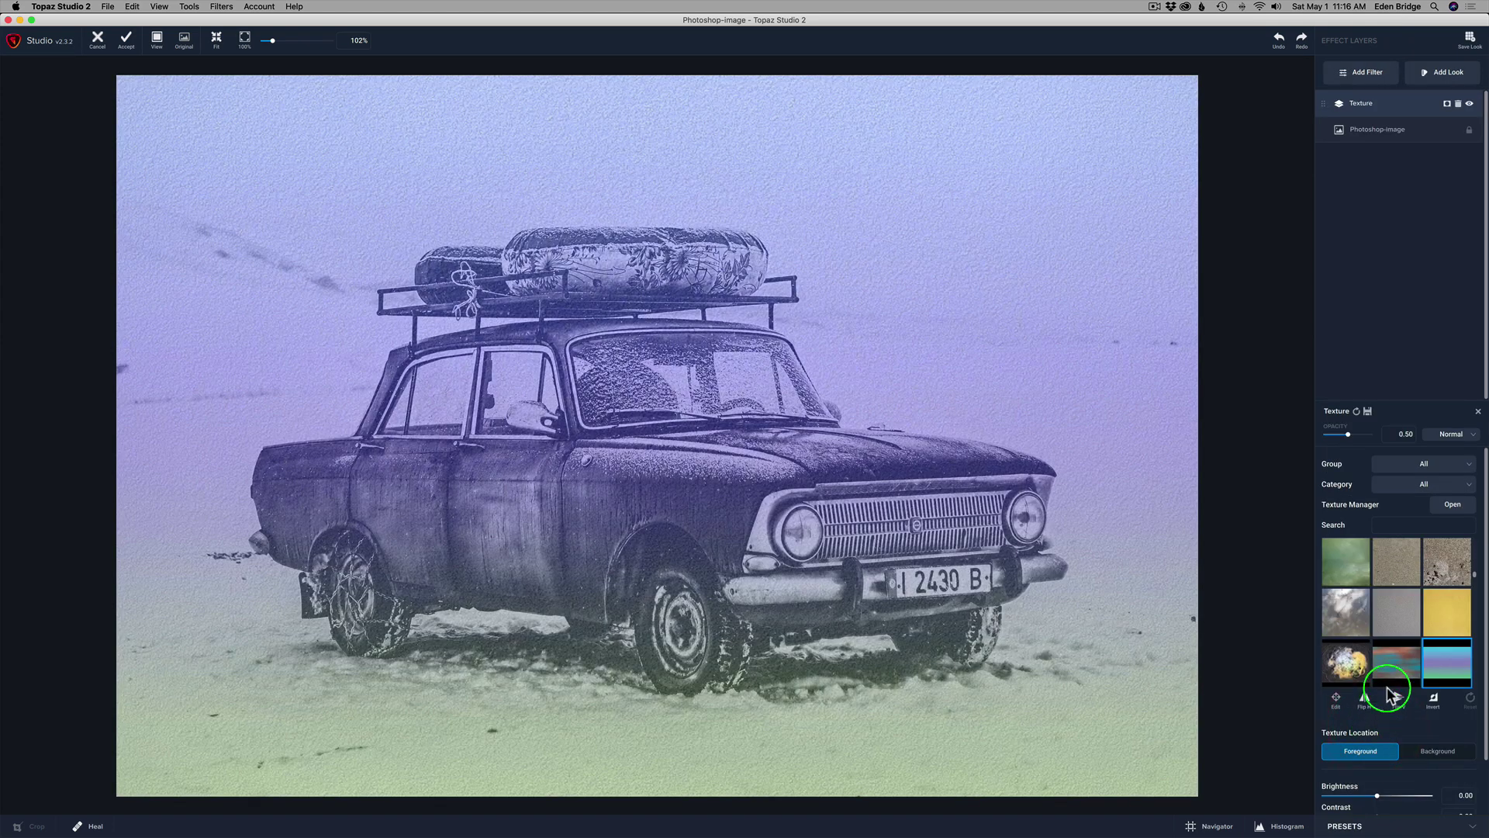
Limit the textures to the Borders group and apply the pale cream border with softly darkened, aged edges.
{"action": "left_click", "coordinate": [1470, 465]}
{"action": "left_click", "coordinate": [1440, 484]}
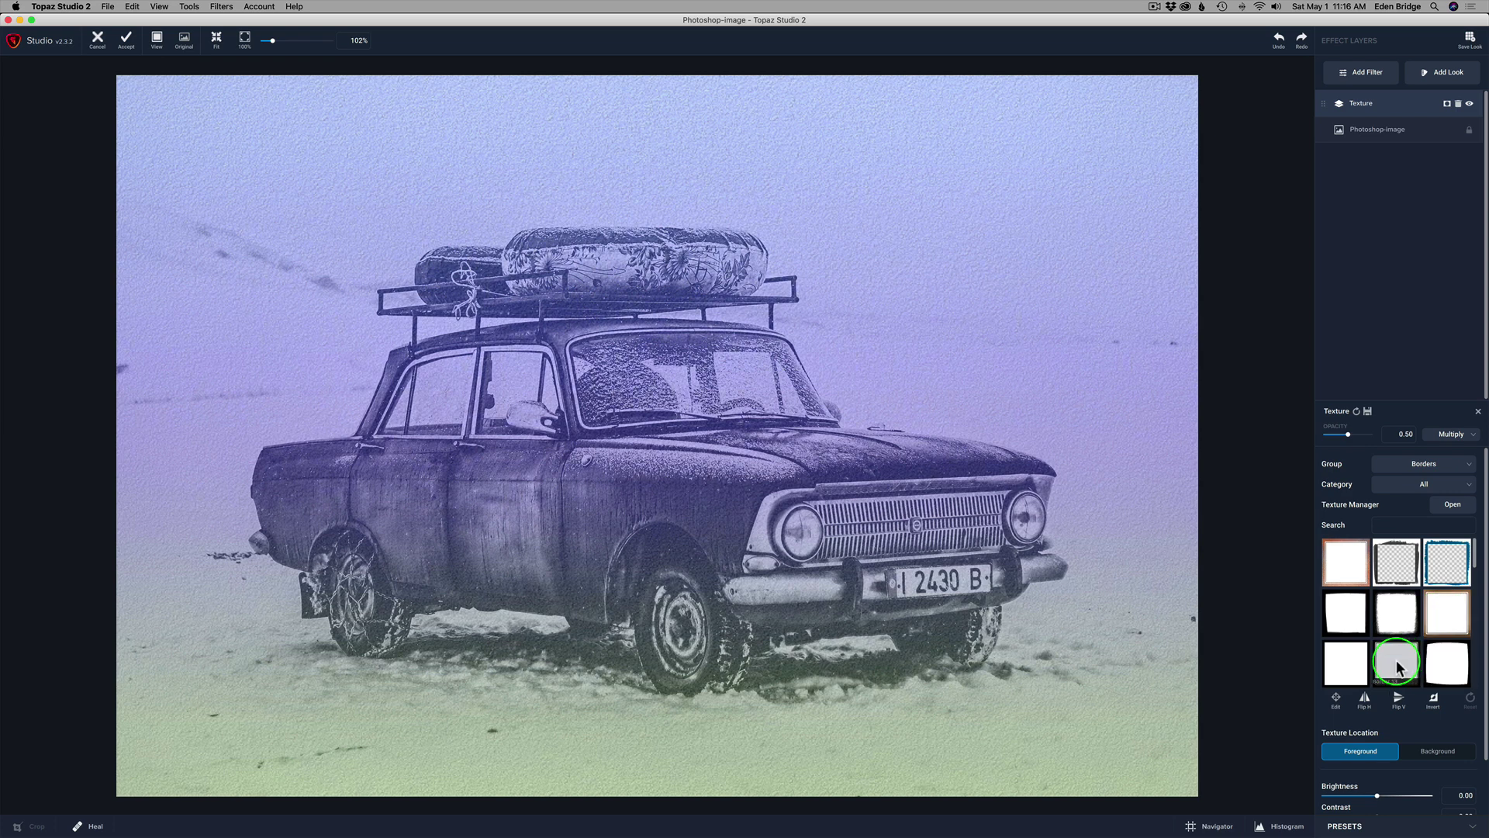
{"action": "scroll", "coordinate": [1396, 659], "scroll_direction": "down", "scroll_amount": 1}
{"action": "scroll", "coordinate": [1398, 658], "scroll_direction": "down", "scroll_amount": 2}
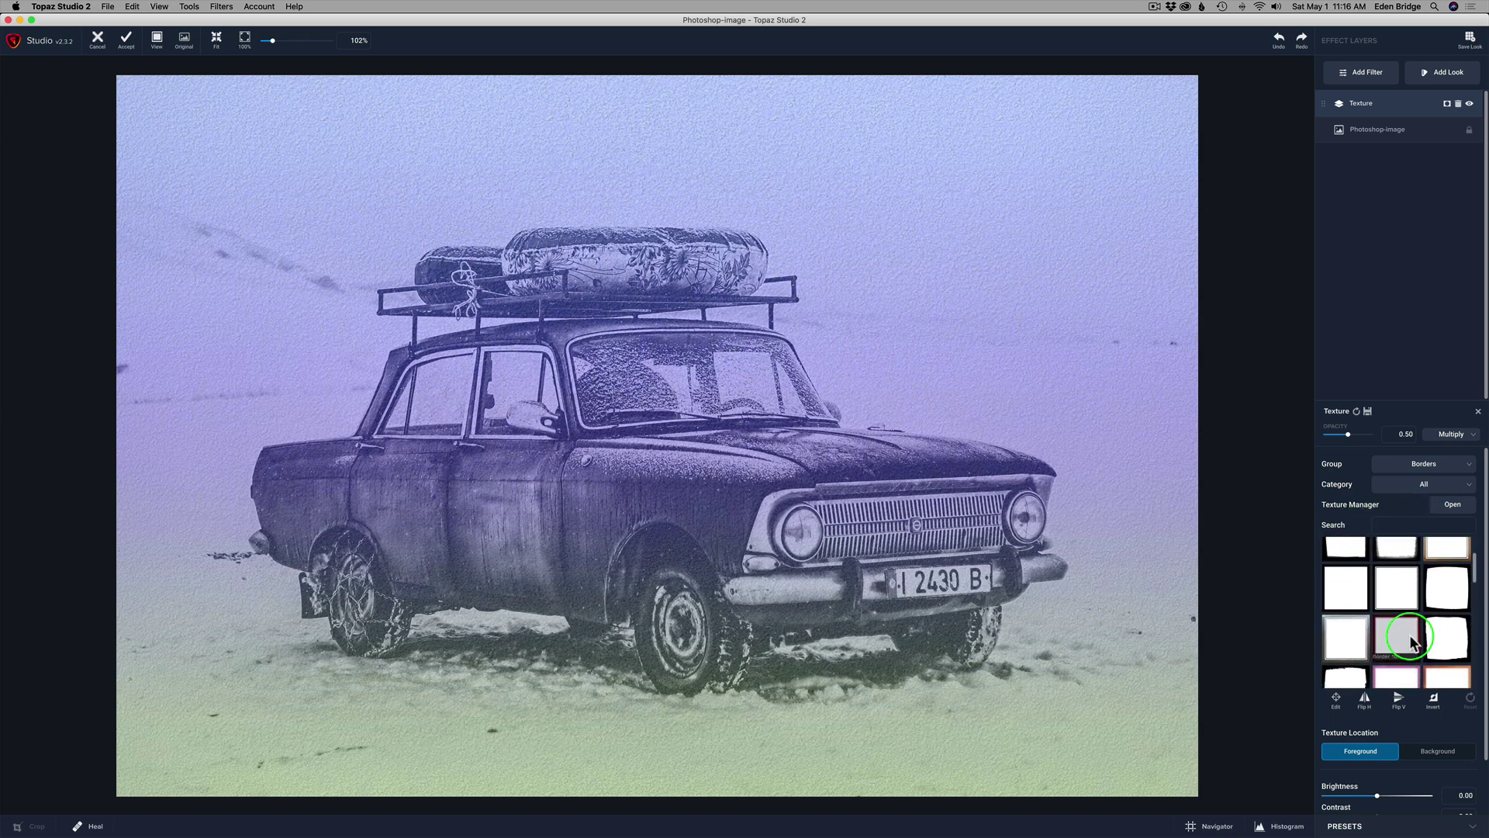
{"action": "scroll", "coordinate": [1365, 634], "scroll_direction": "down", "scroll_amount": 3}
{"action": "scroll", "coordinate": [1362, 632], "scroll_direction": "down", "scroll_amount": 1}
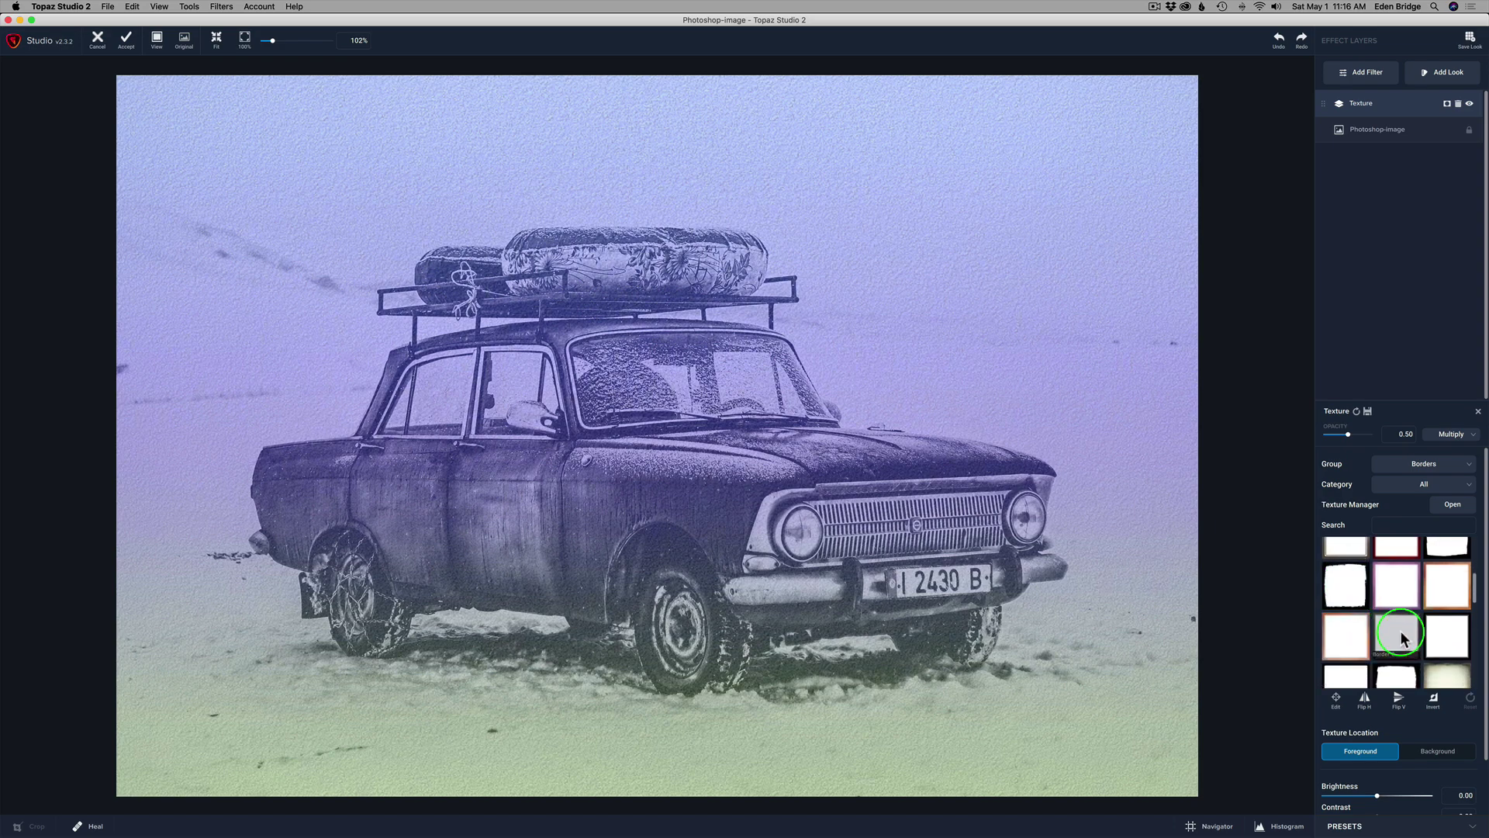
{"action": "scroll", "coordinate": [1430, 633], "scroll_direction": "down", "scroll_amount": 3}
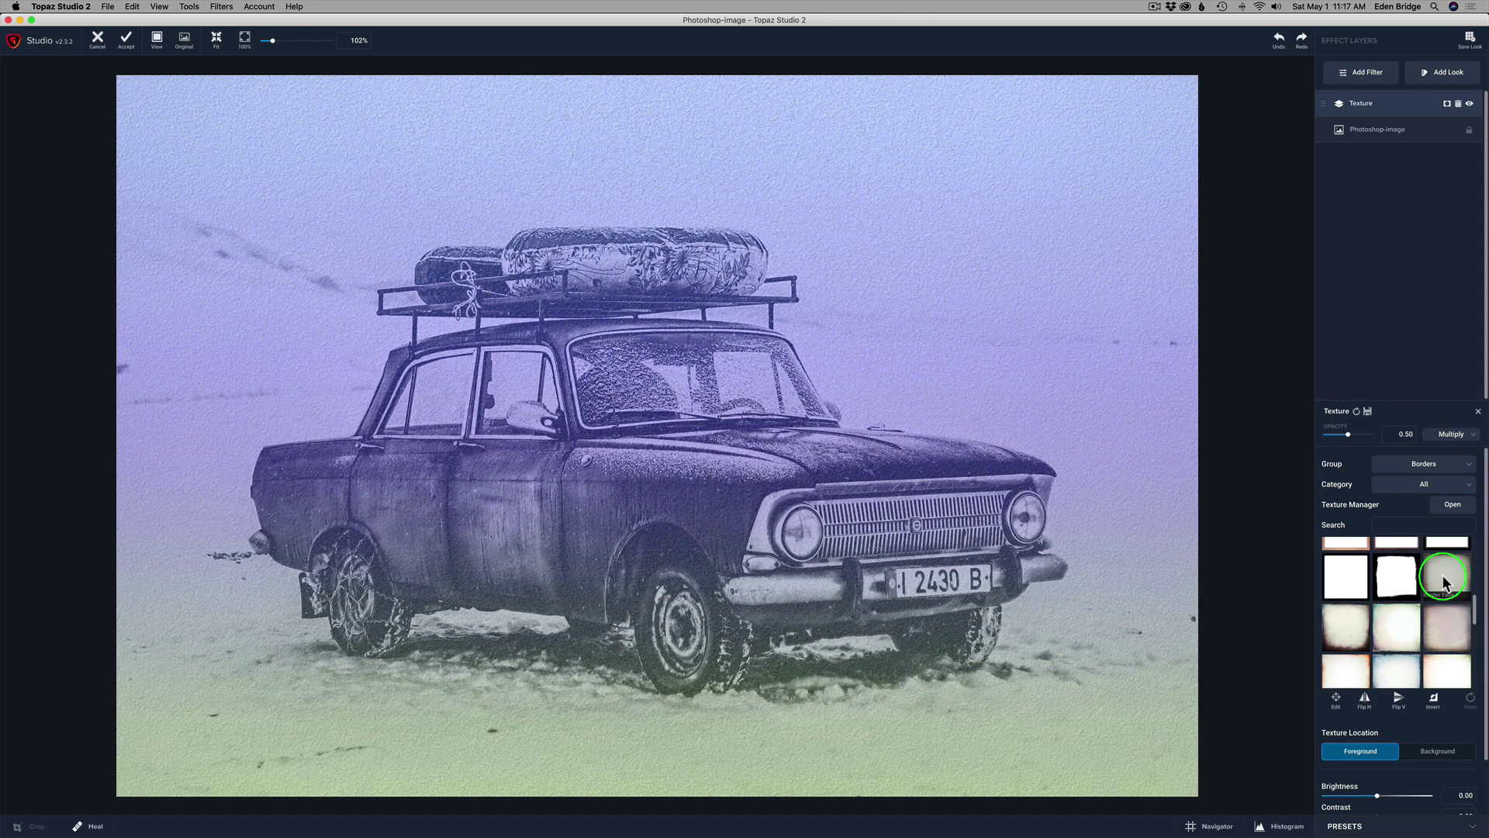
{"action": "left_click", "coordinate": [1443, 582]}
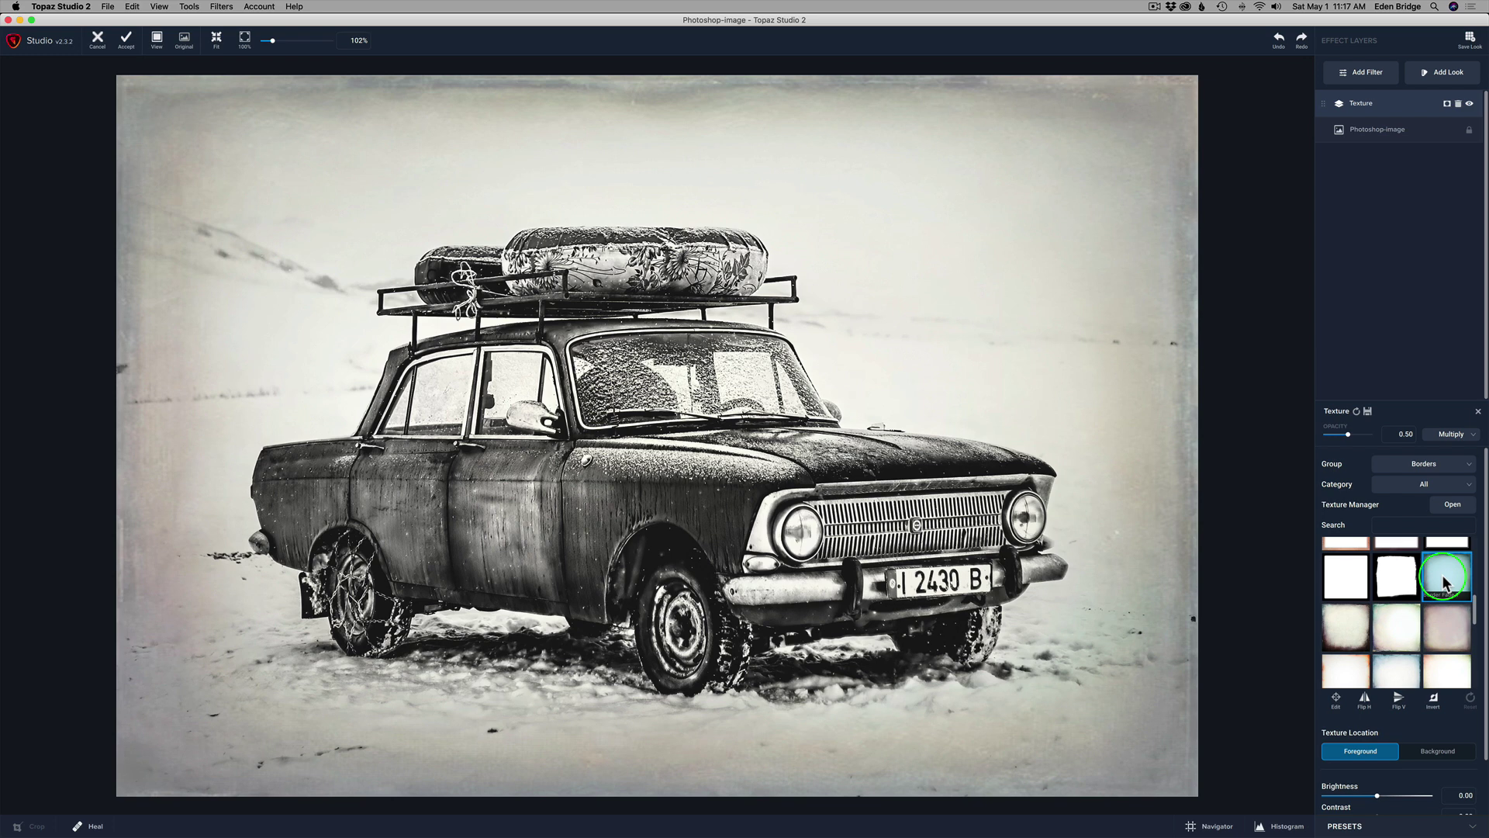
Stretch the border texture slightly outward past the photo's right edge, keeping the Image aspect ratio.
{"action": "left_click", "coordinate": [1337, 702]}
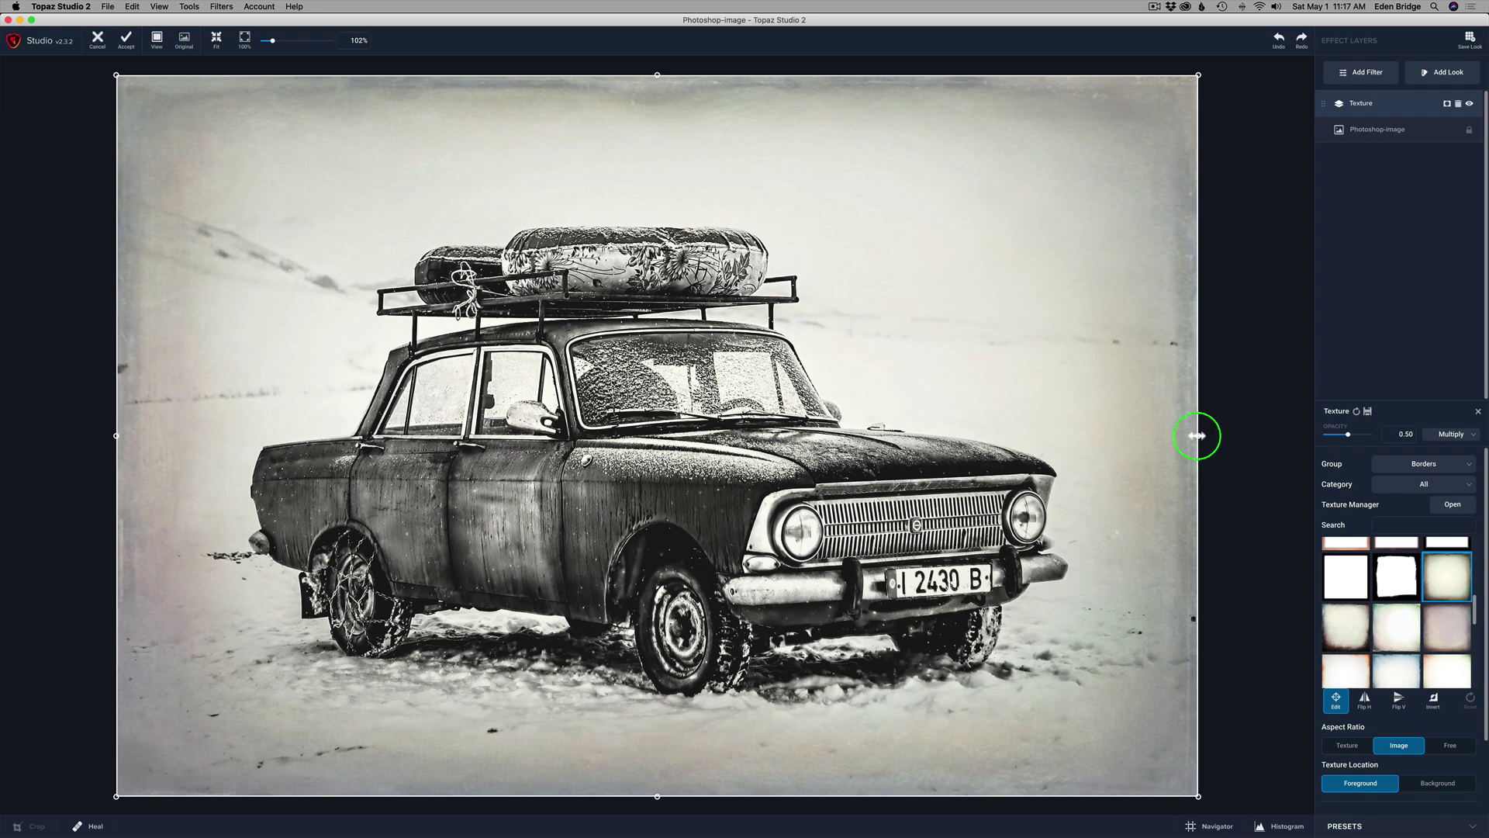
{"action": "mouse_move", "coordinate": [1197, 436]}
{"action": "left_mouse_down"}
{"action": "mouse_move", "coordinate": [1216, 436]}
{"action": "mouse_move", "coordinate": [1199, 435]}
{"action": "left_mouse_up"}
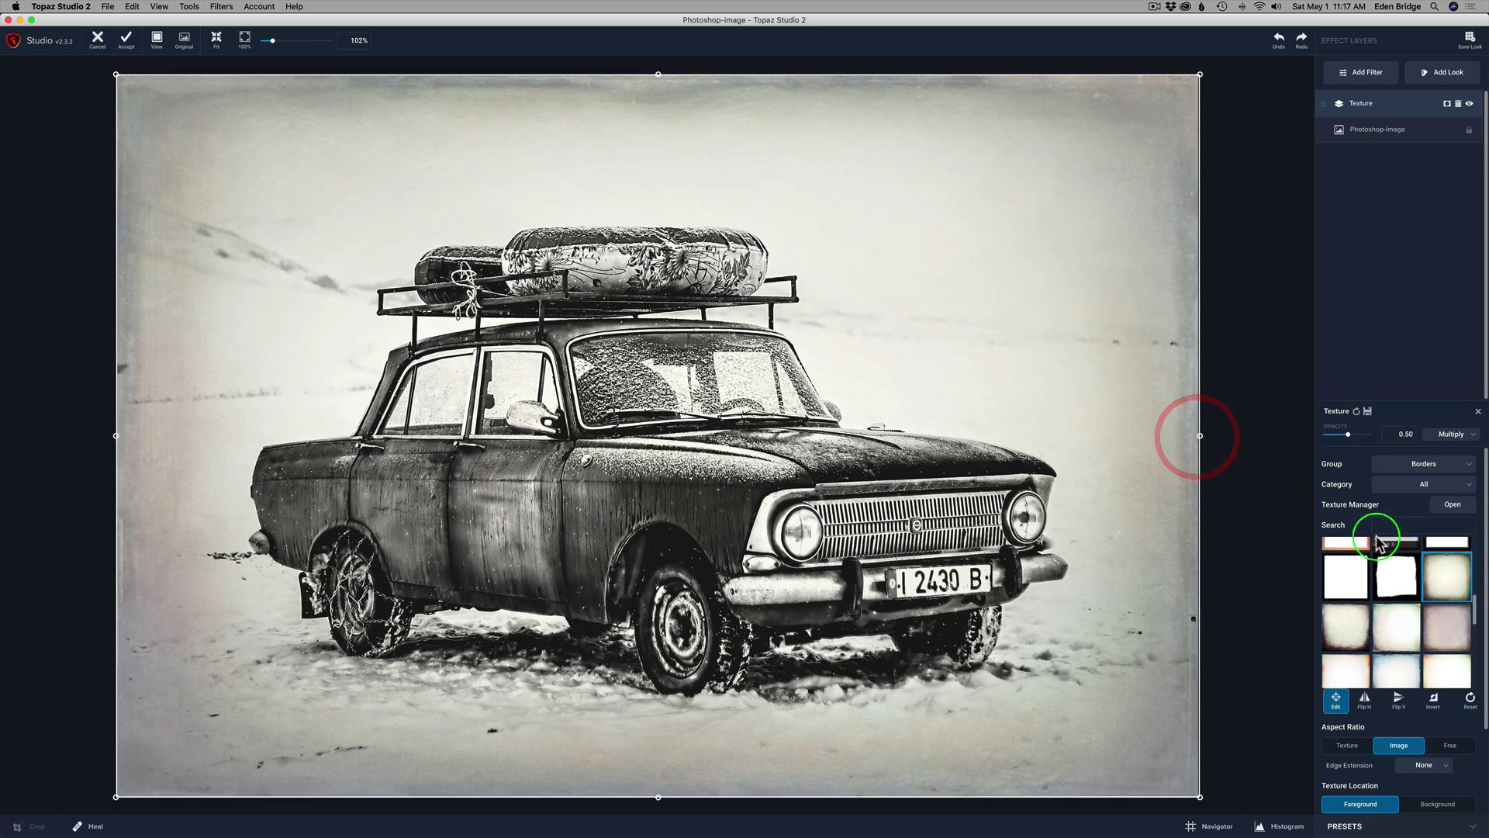
{"action": "left_click", "coordinate": [1336, 700]}
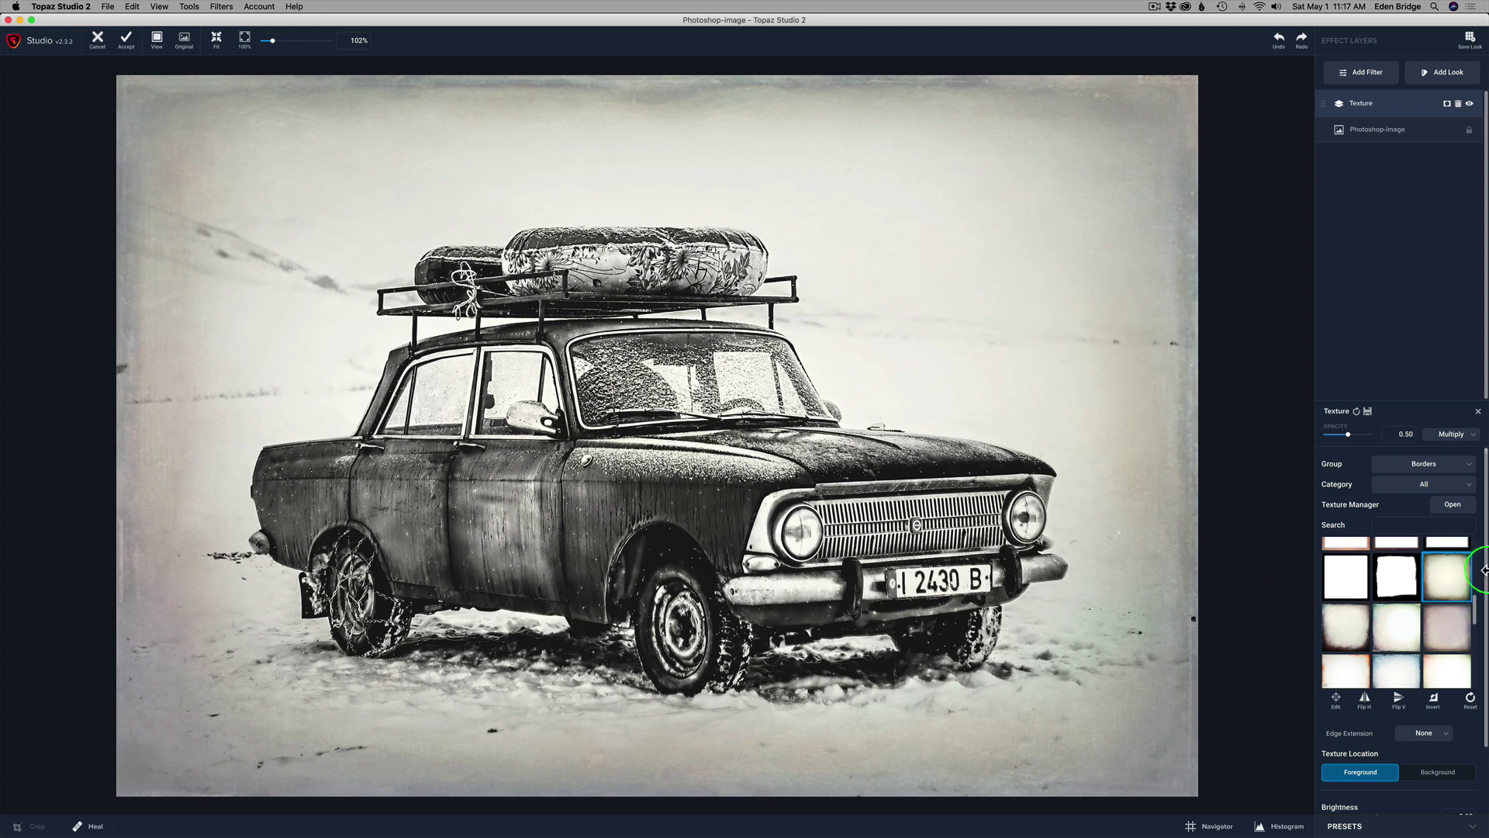
Set the texture's Saturation to -1.00, Brightness to -0.11 and Detail to 0.02.
{"action": "left_click_drag", "start_coordinate": [1483, 543], "coordinate": [1487, 637]}
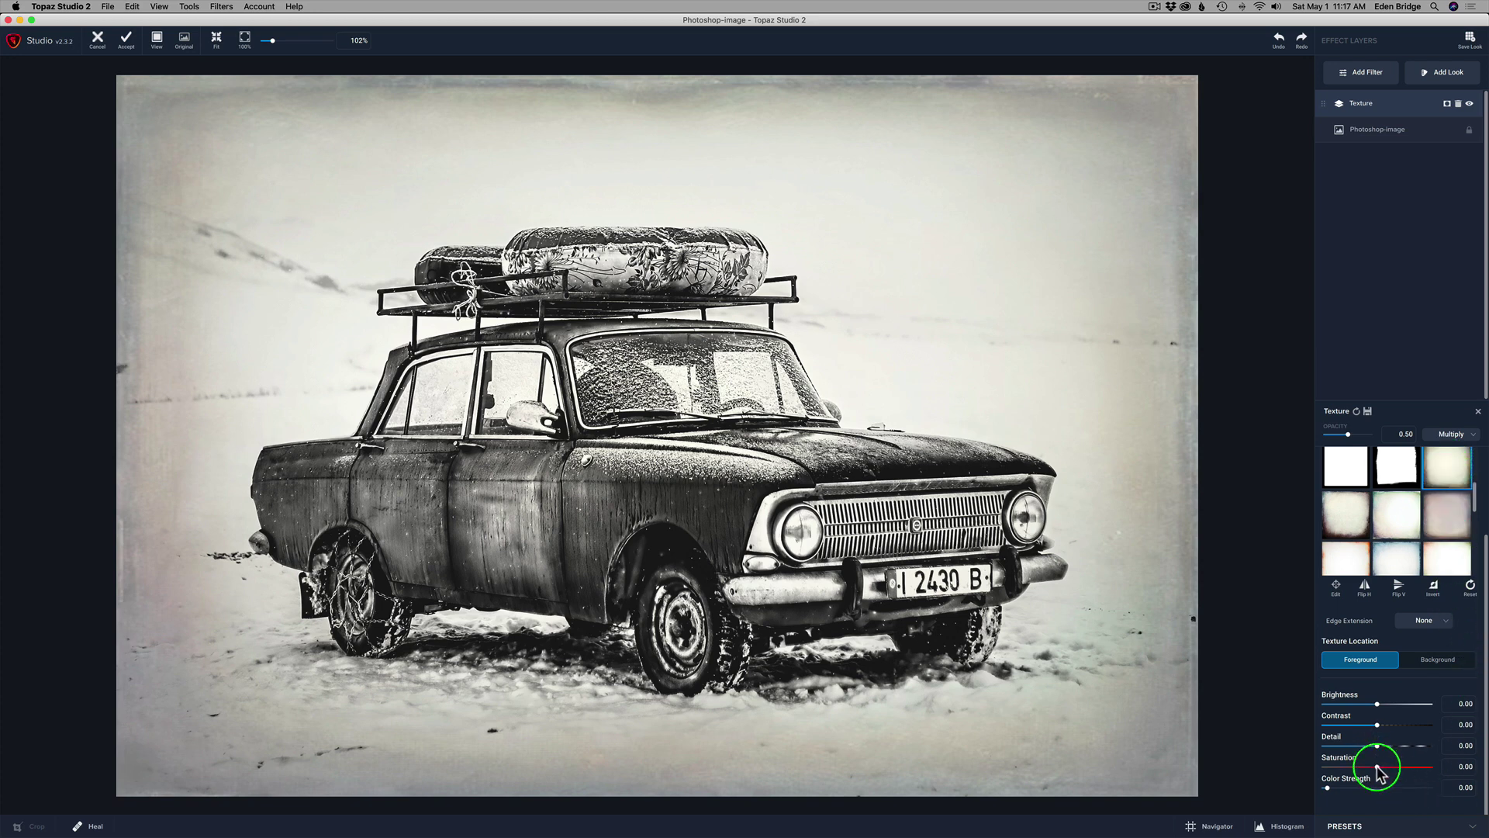
{"action": "left_click_drag", "start_coordinate": [1377, 768], "coordinate": [1187, 751]}
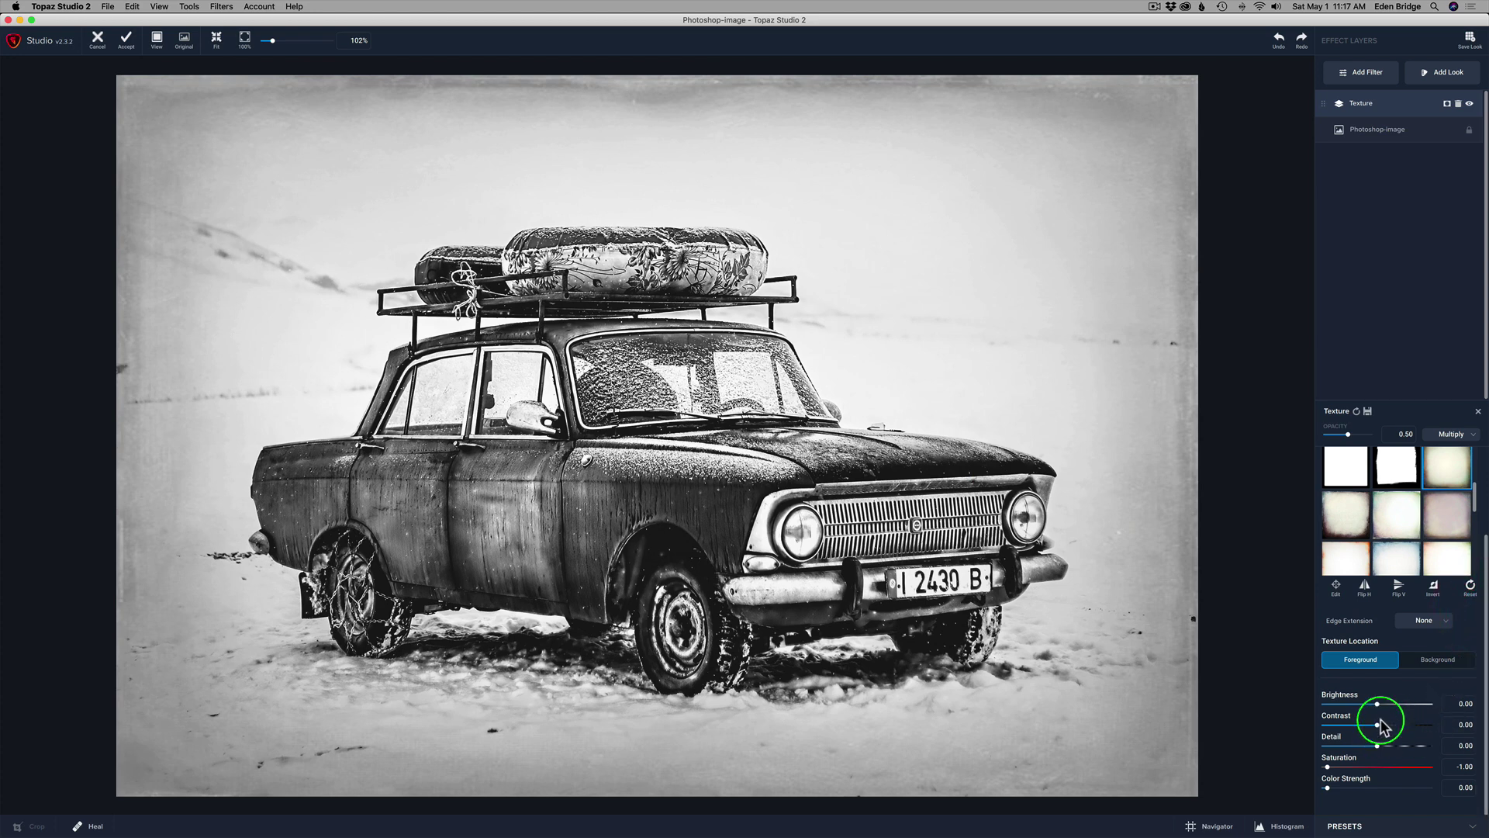
{"action": "left_click_drag", "start_coordinate": [1379, 711], "coordinate": [1372, 705]}
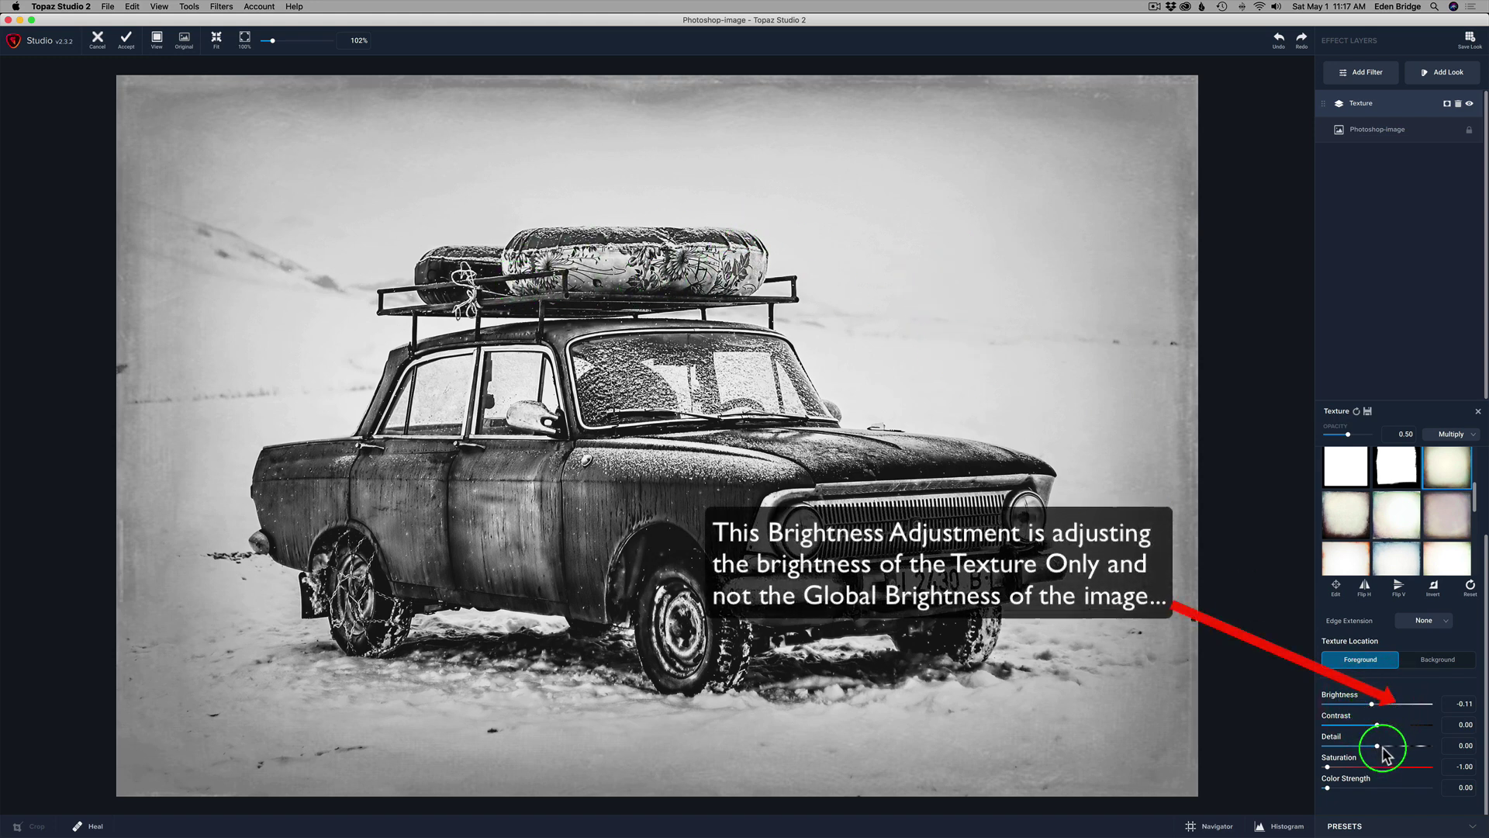
{"action": "left_click_drag", "start_coordinate": [1384, 749], "coordinate": [1381, 748]}
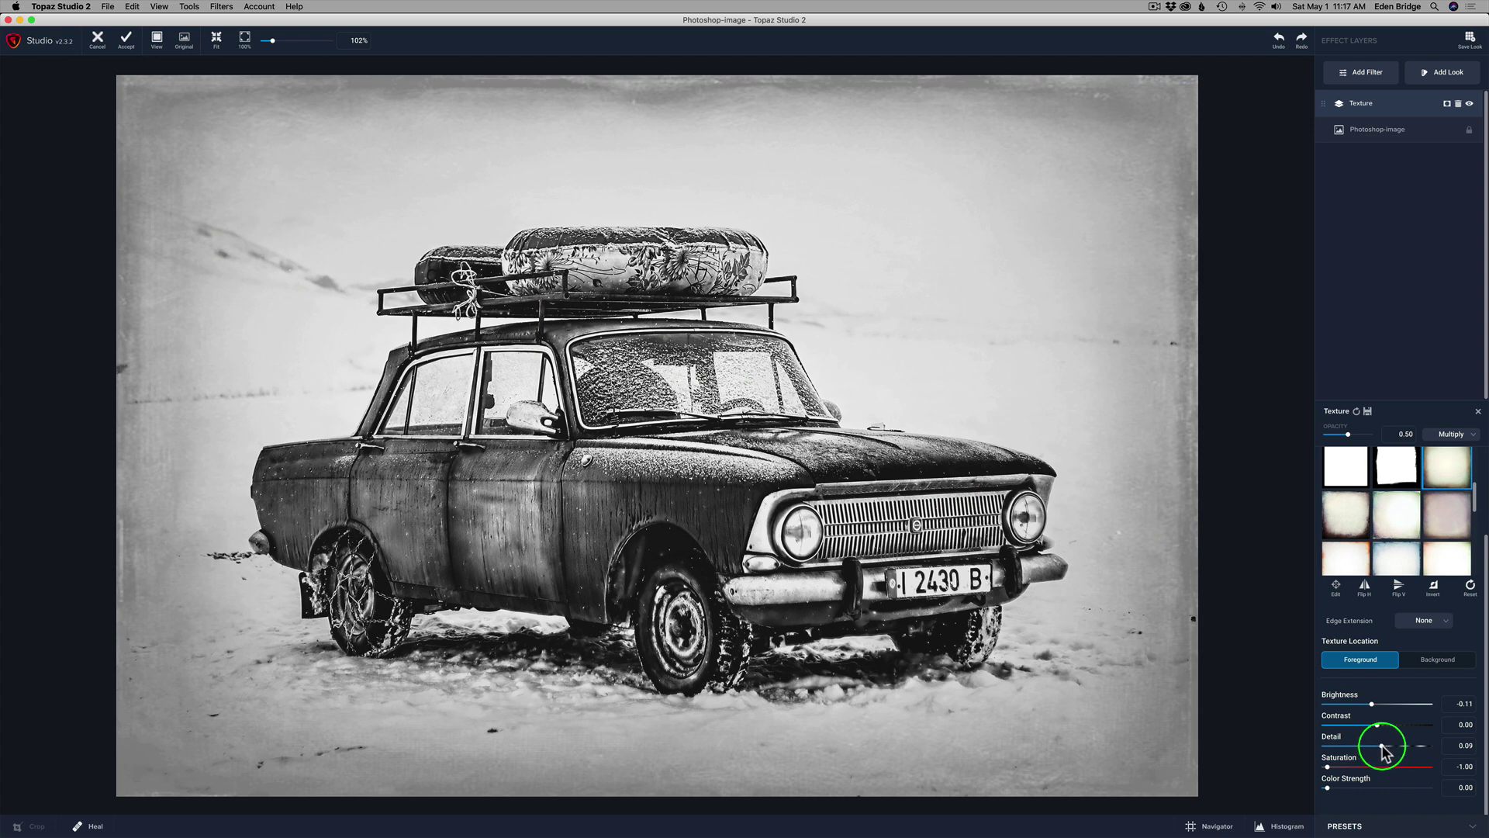
{"action": "left_click_drag", "start_coordinate": [1383, 751], "coordinate": [1380, 751]}
{"action": "left_click_drag", "start_coordinate": [1380, 751], "coordinate": [1379, 751]}
Compare the textured result with the original image.
{"action": "left_click", "coordinate": [1258, 288]}
{"action": "left_click", "coordinate": [1267, 353]}
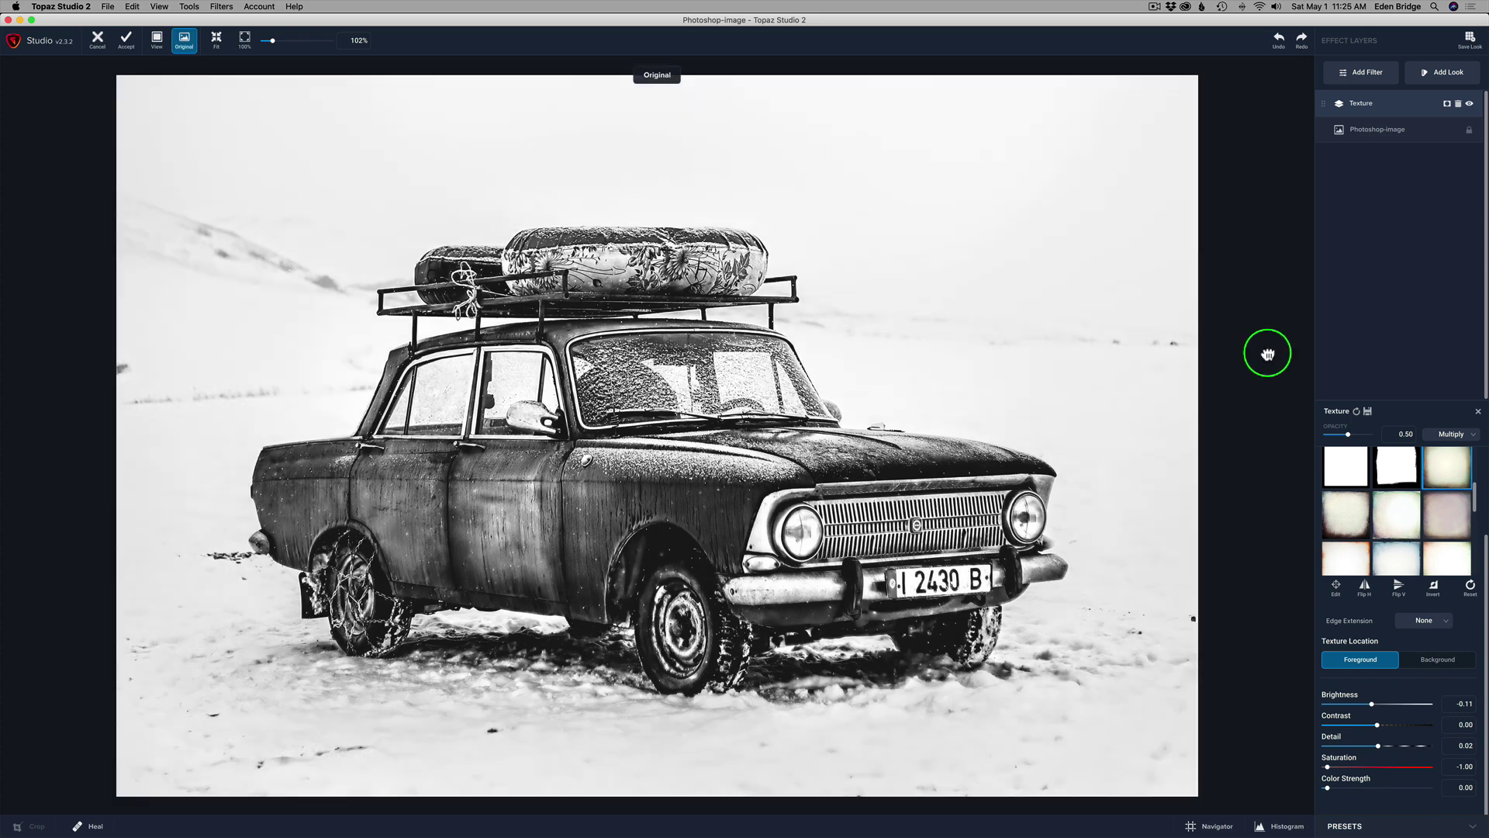
{"action": "left_click", "coordinate": [1267, 353]}
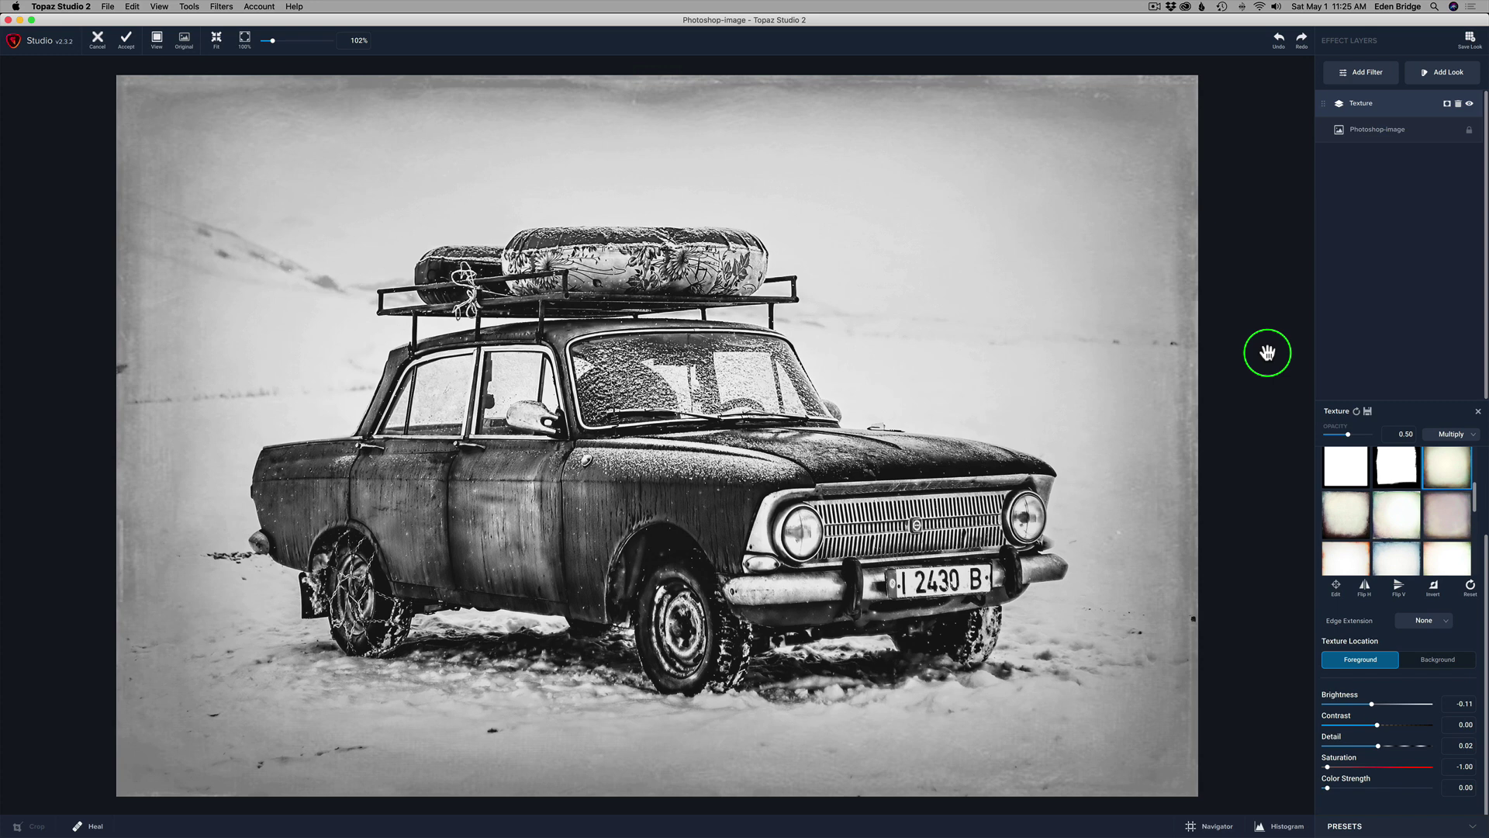
Add a Dual Tone filter and warm the shadows with Shadow Color 0.32 and Shadow Hue 0.12.
{"action": "left_click", "coordinate": [1363, 74]}
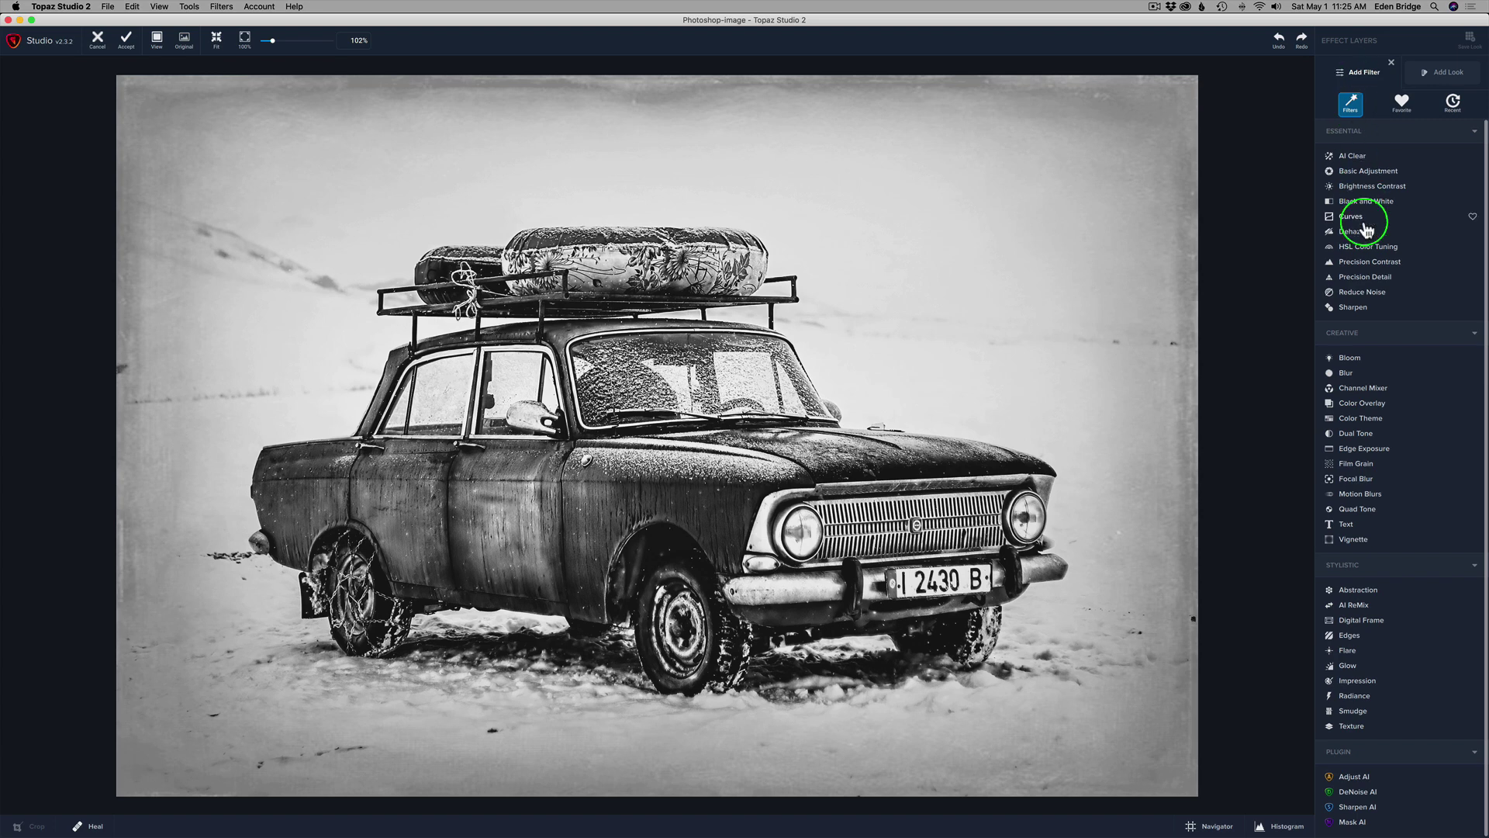
{"action": "left_click", "coordinate": [1356, 433]}
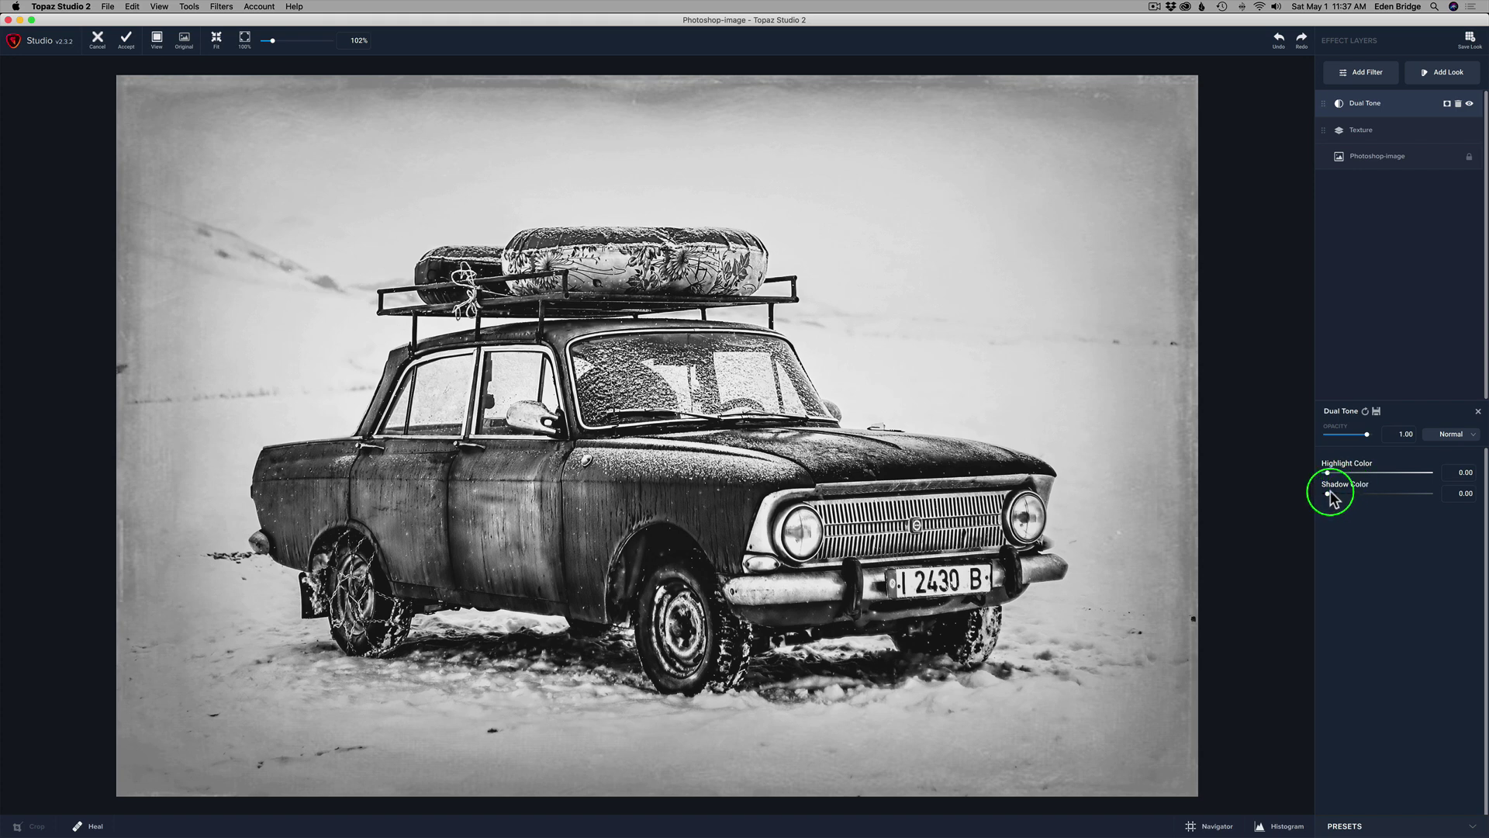
{"action": "left_click_drag", "start_coordinate": [1331, 493], "coordinate": [1363, 495]}
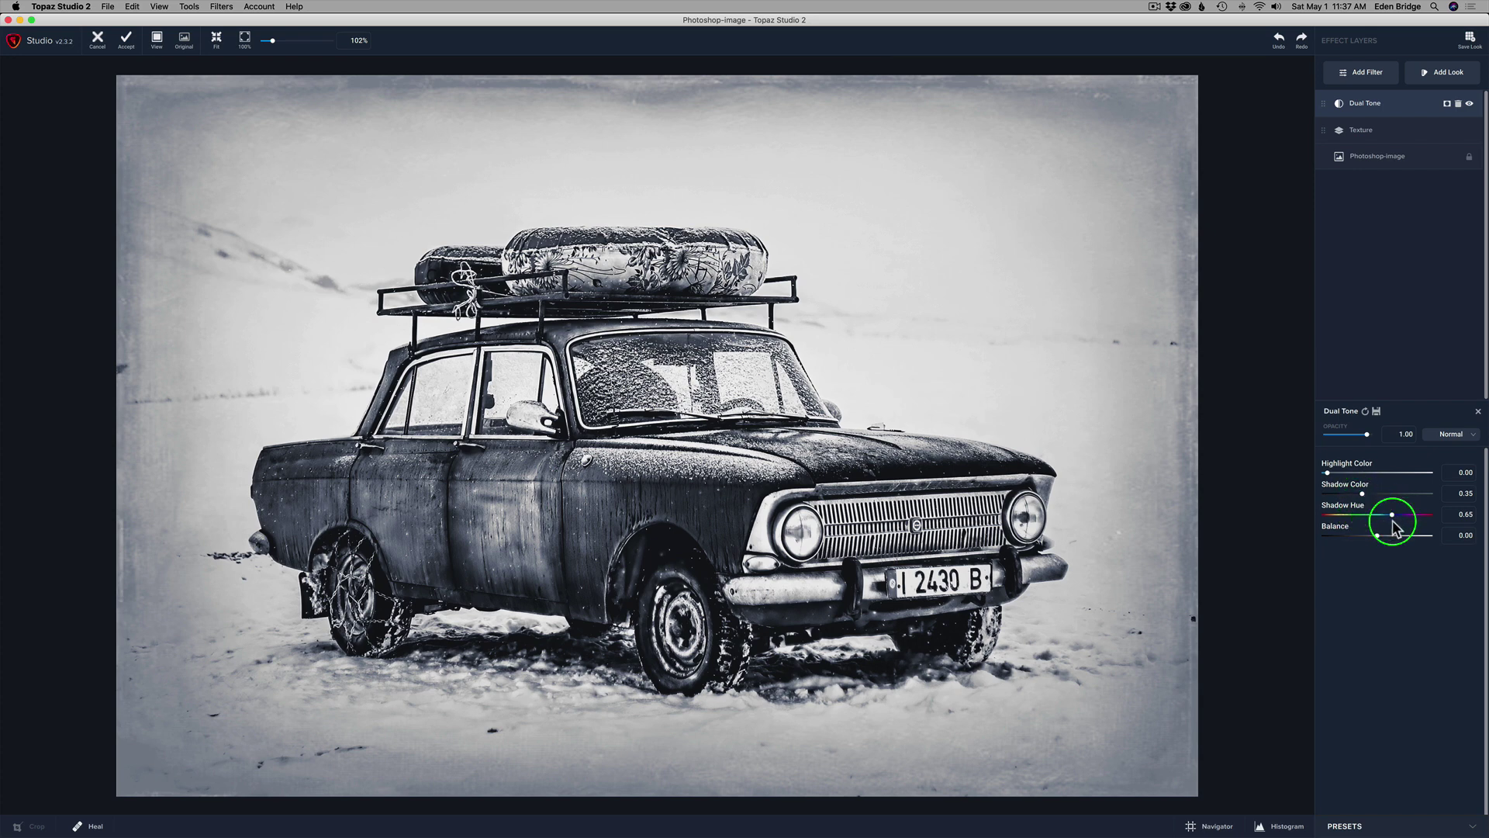
{"action": "left_click_drag", "start_coordinate": [1392, 515], "coordinate": [1340, 518]}
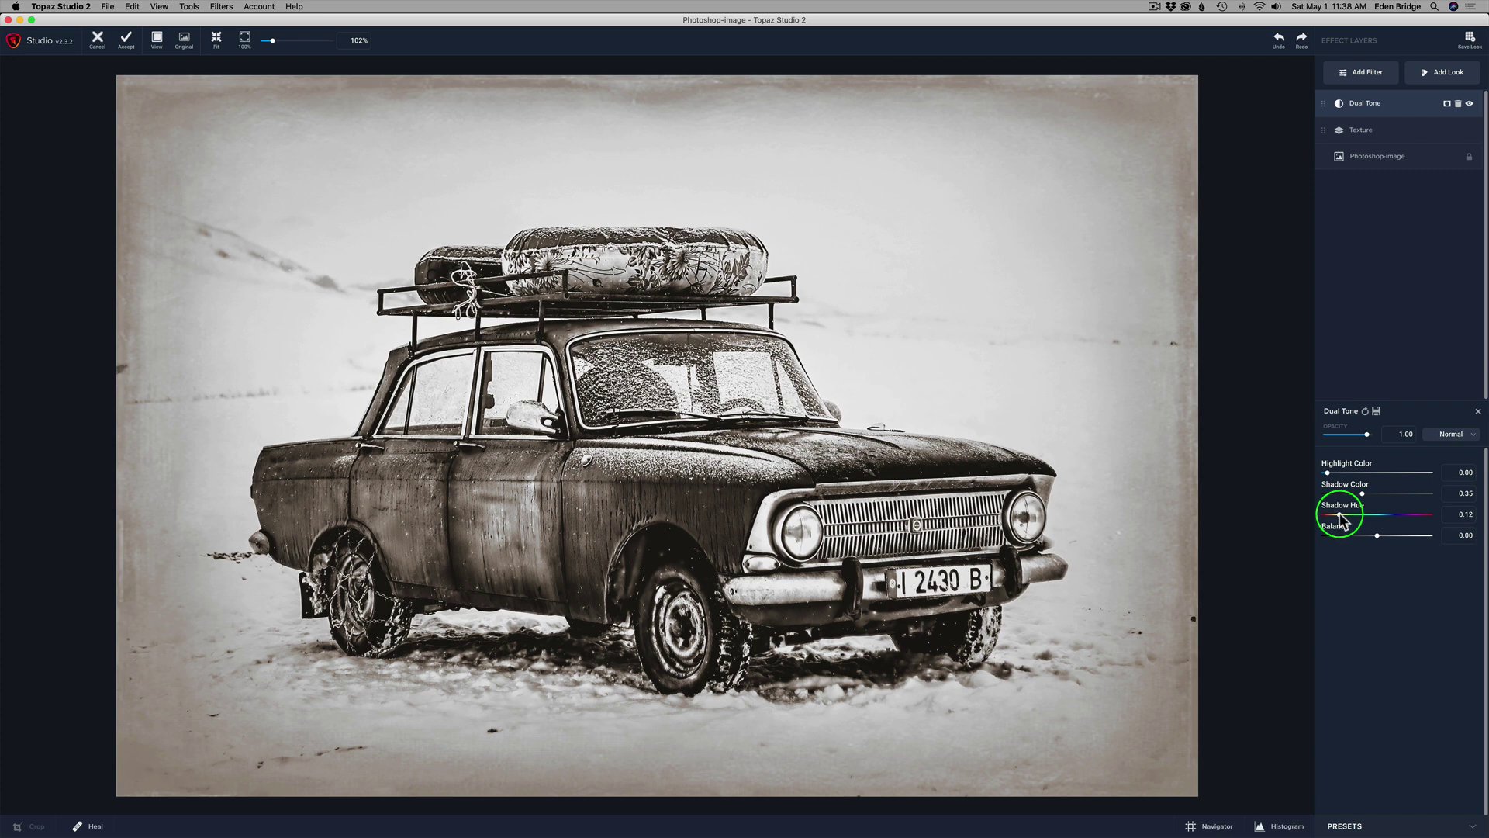
{"action": "left_click", "coordinate": [1339, 514]}
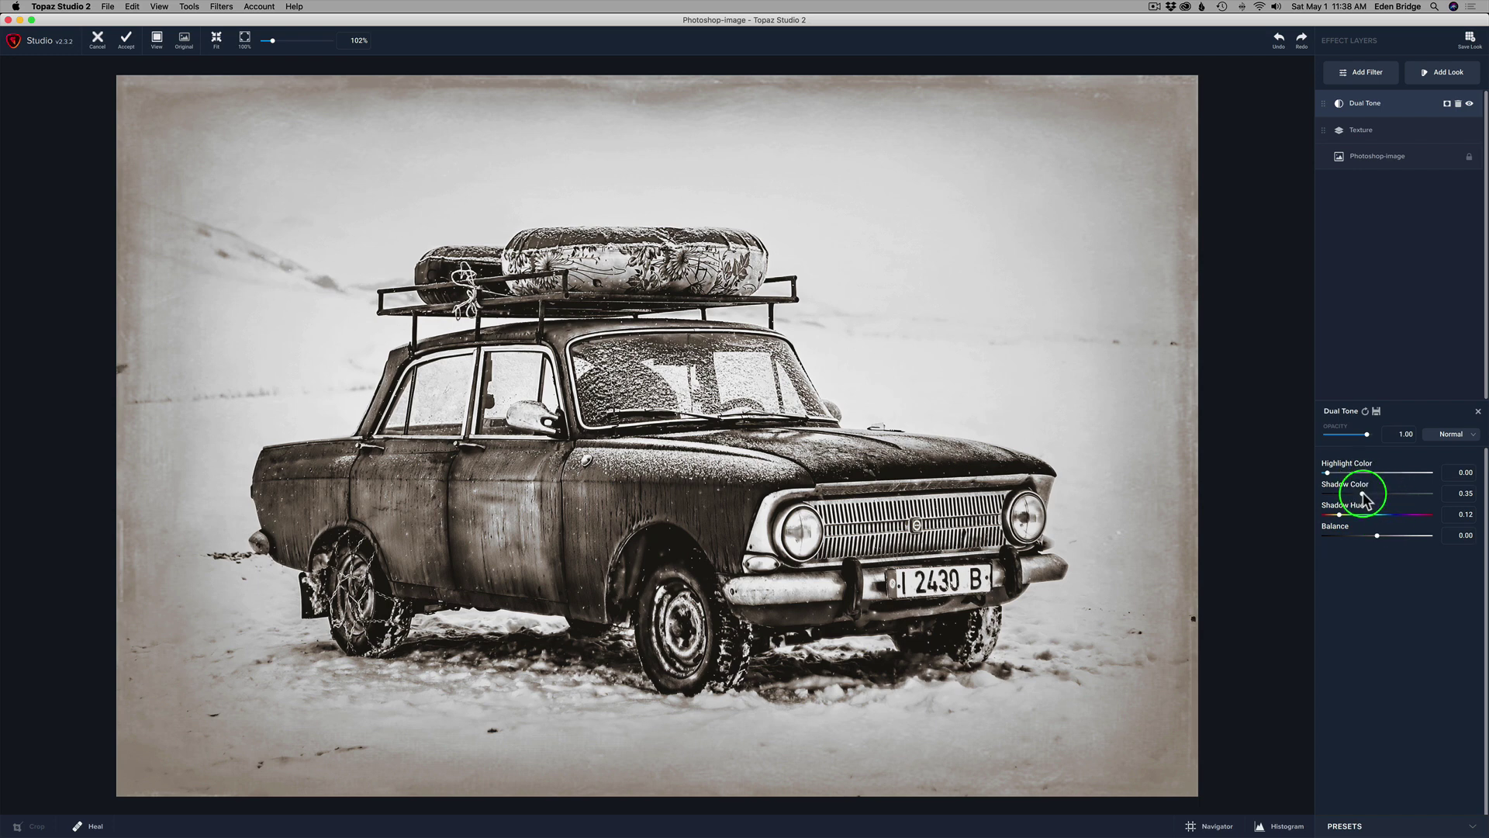
{"action": "mouse_move", "coordinate": [1362, 496]}
{"action": "left_mouse_down"}
{"action": "mouse_move", "coordinate": [1349, 498]}
{"action": "mouse_move", "coordinate": [1429, 499]}
{"action": "mouse_move", "coordinate": [1345, 498]}
{"action": "mouse_move", "coordinate": [1361, 500]}
{"action": "left_mouse_up"}
{"action": "left_click", "coordinate": [1359, 499]}
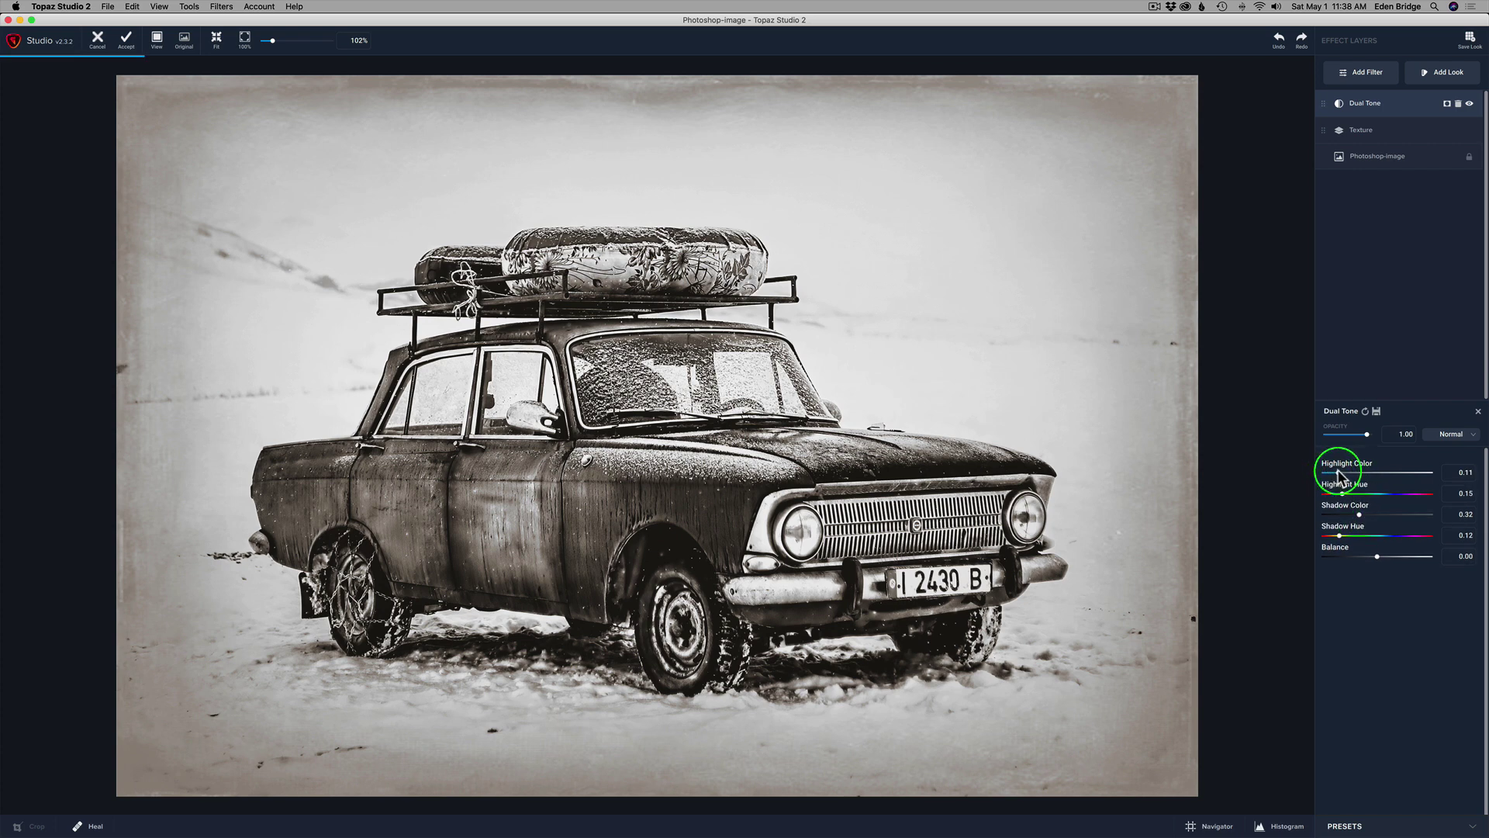
Tint the highlights of the Dual Tone filter with Highlight Color 0.27 and Highlight Hue 0.14.
{"action": "left_click", "coordinate": [1337, 471]}
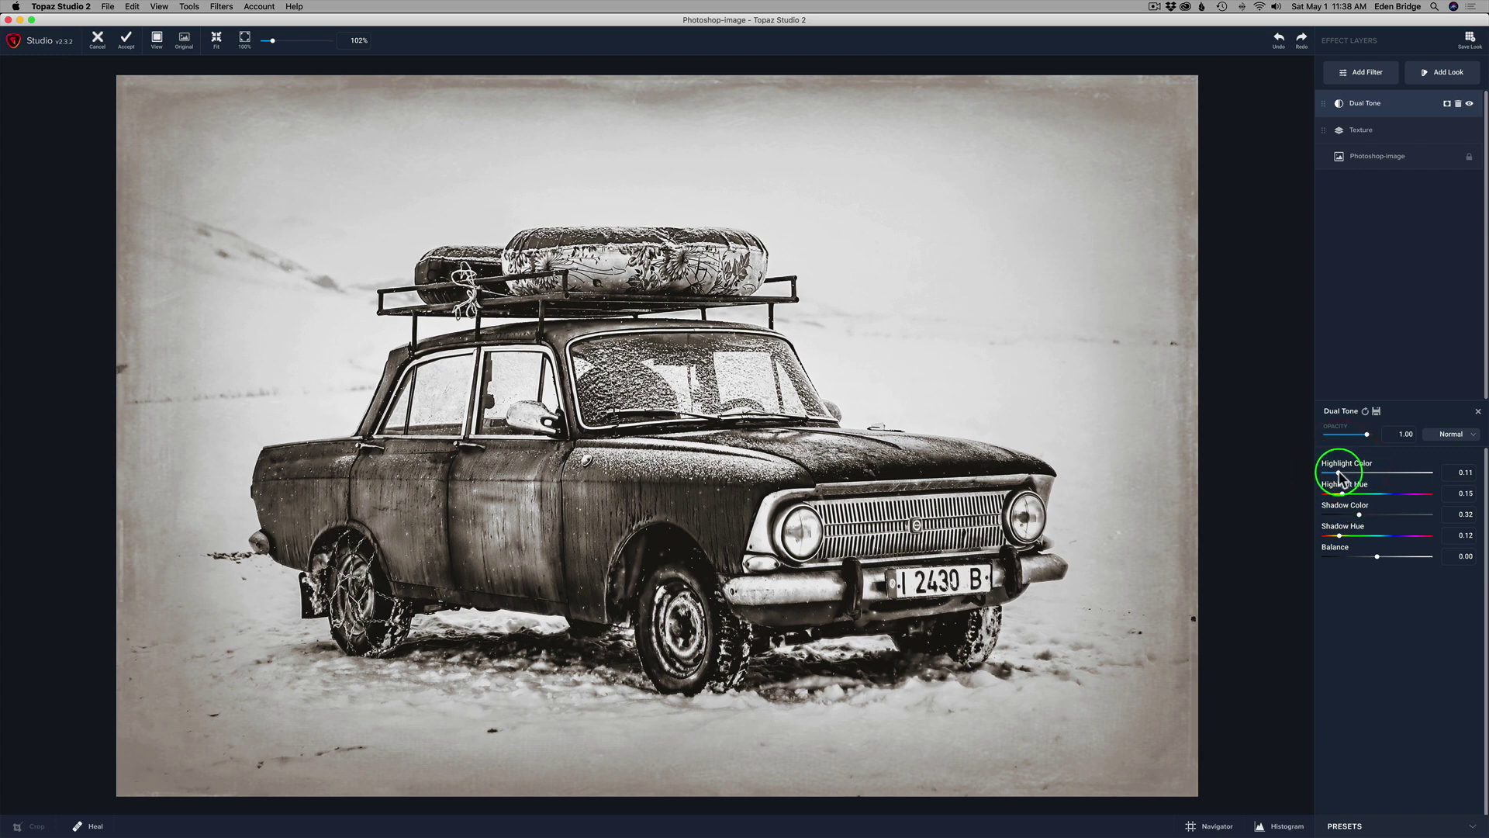
{"action": "left_click_drag", "start_coordinate": [1339, 473], "coordinate": [1357, 474]}
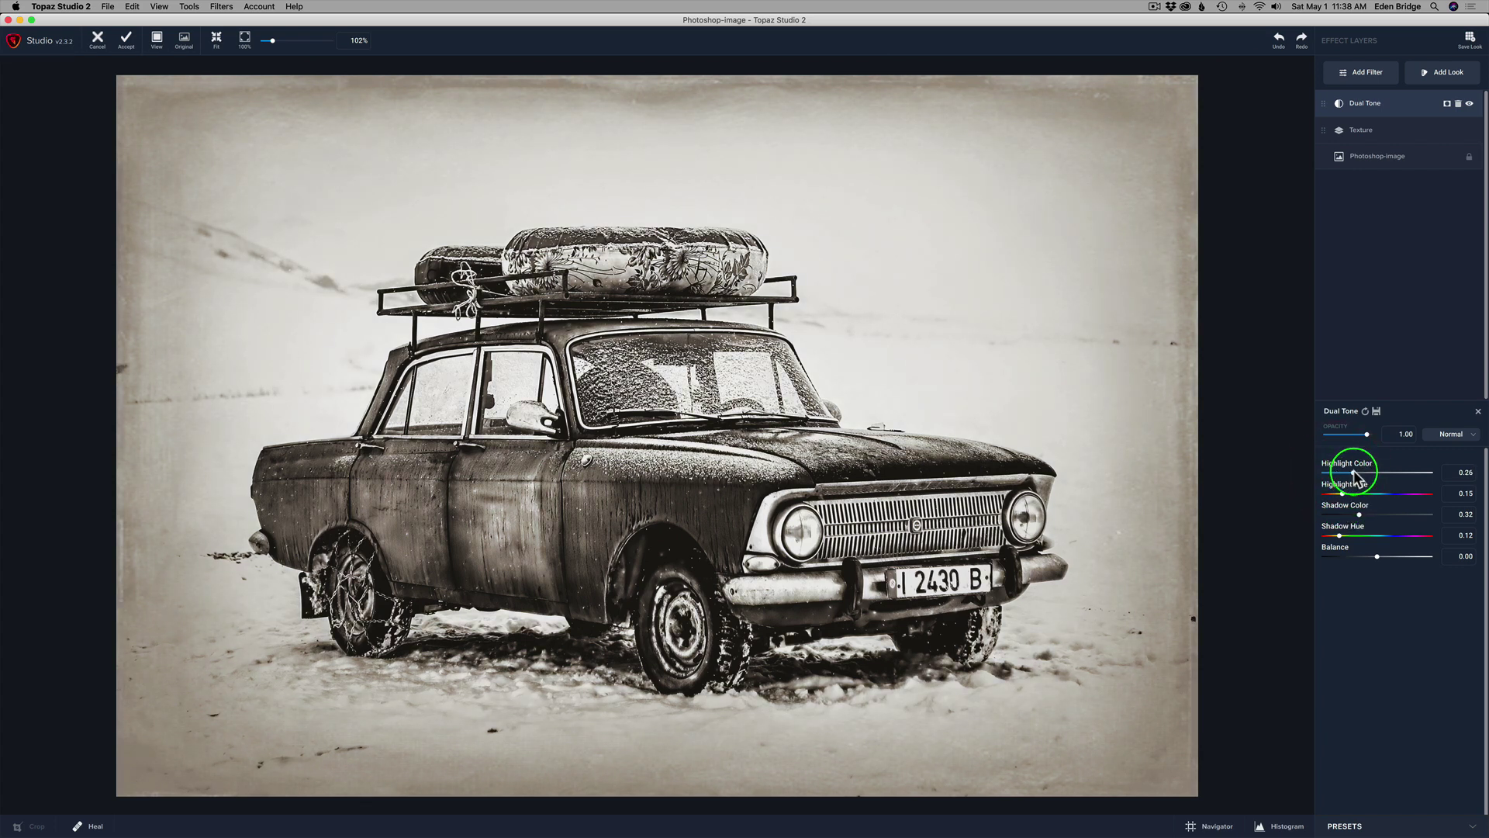
{"action": "left_click", "coordinate": [1346, 493]}
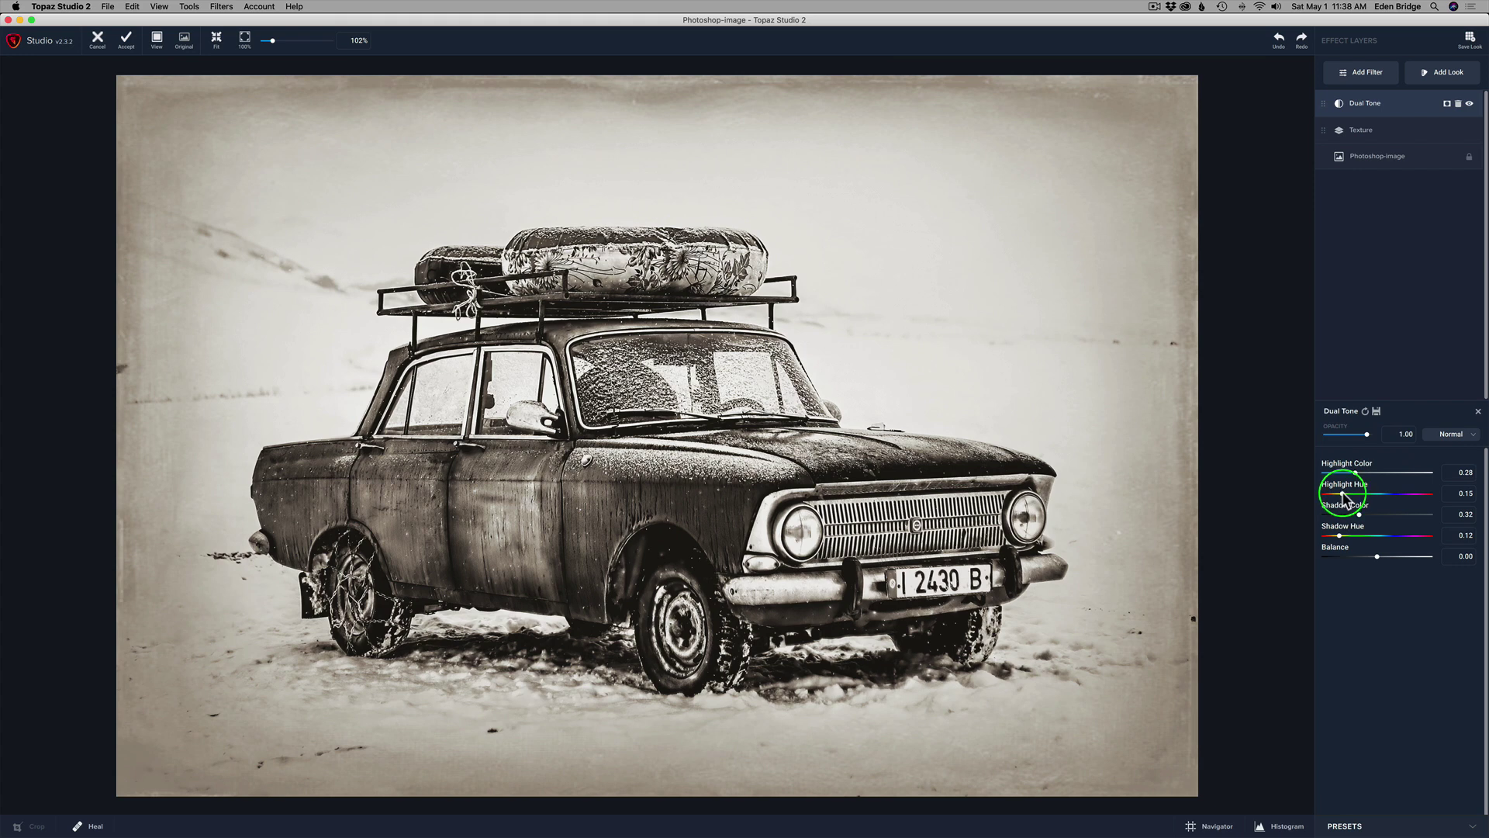
{"action": "left_click_drag", "start_coordinate": [1343, 495], "coordinate": [1342, 495]}
{"action": "left_click", "coordinate": [1355, 473]}
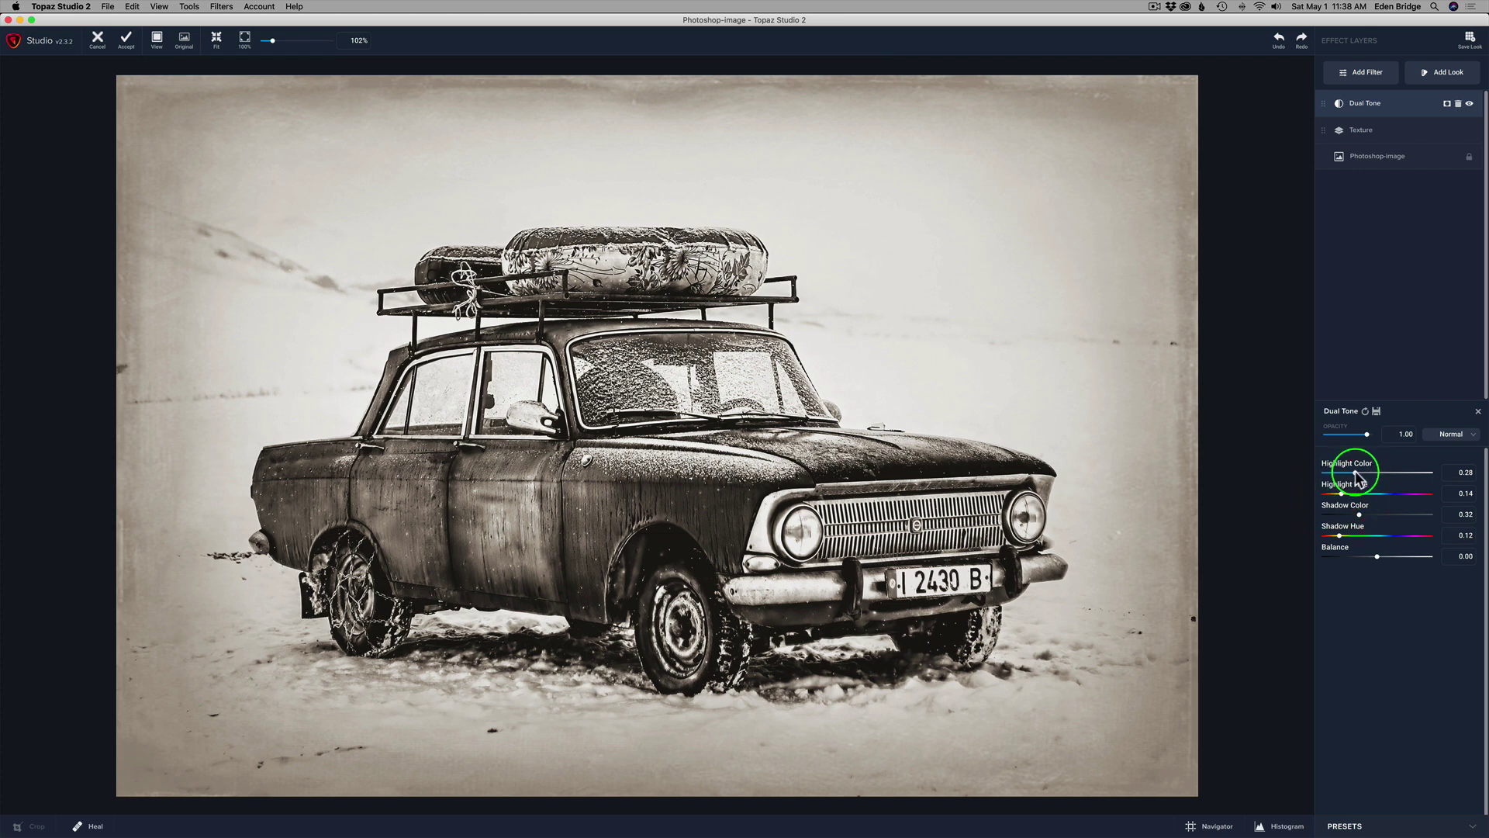
{"action": "mouse_move", "coordinate": [1355, 475]}
{"action": "left_mouse_down"}
{"action": "mouse_move", "coordinate": [1386, 479]}
{"action": "mouse_move", "coordinate": [1355, 476]}
{"action": "left_mouse_up"}
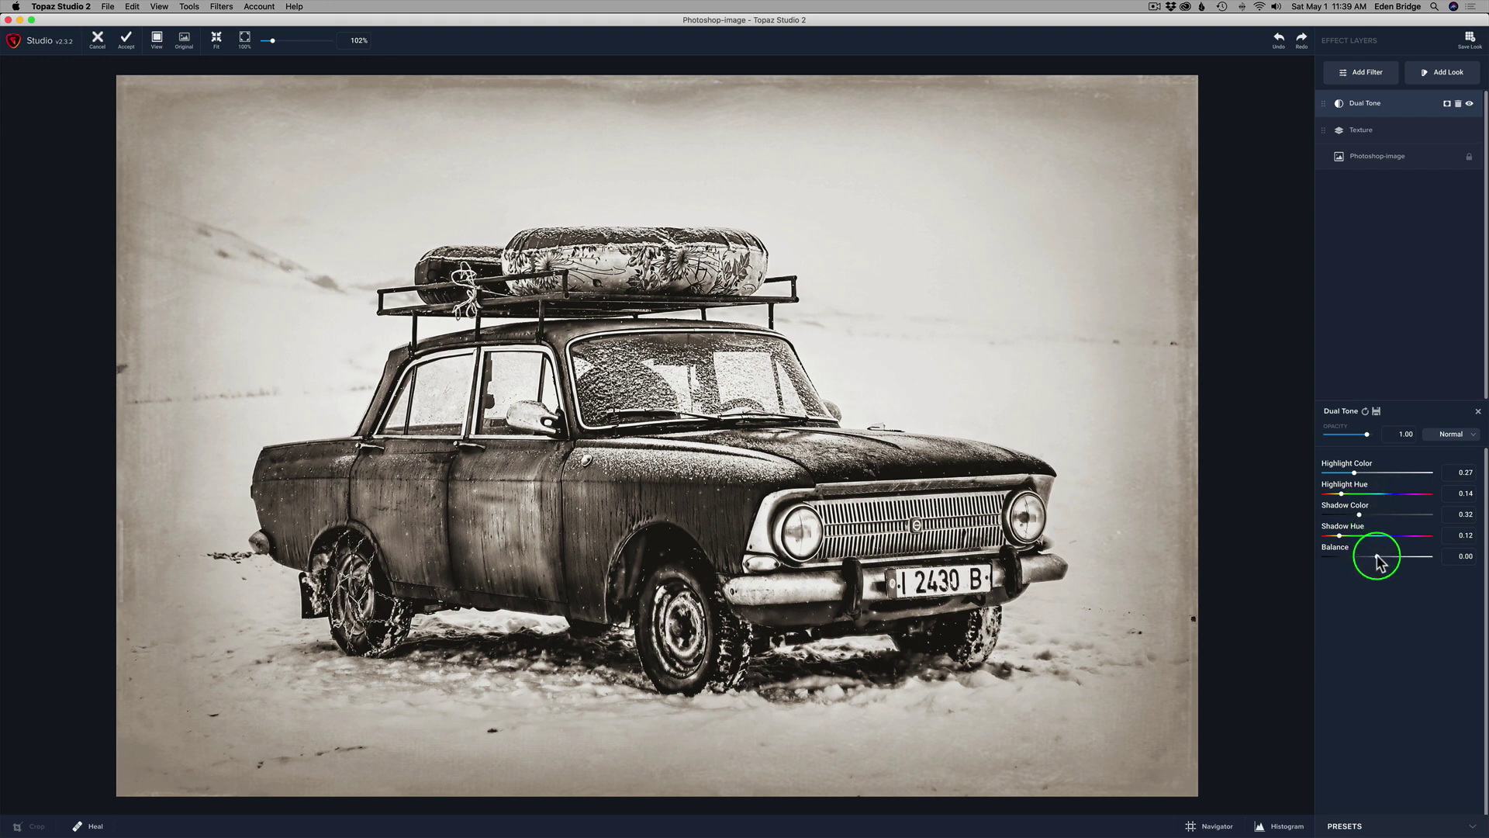
Set the Dual Tone Balance to 0.78 with Opacity at 1.00, and compare the photo with and without the effect.
{"action": "left_click_drag", "start_coordinate": [1378, 555], "coordinate": [1417, 563]}
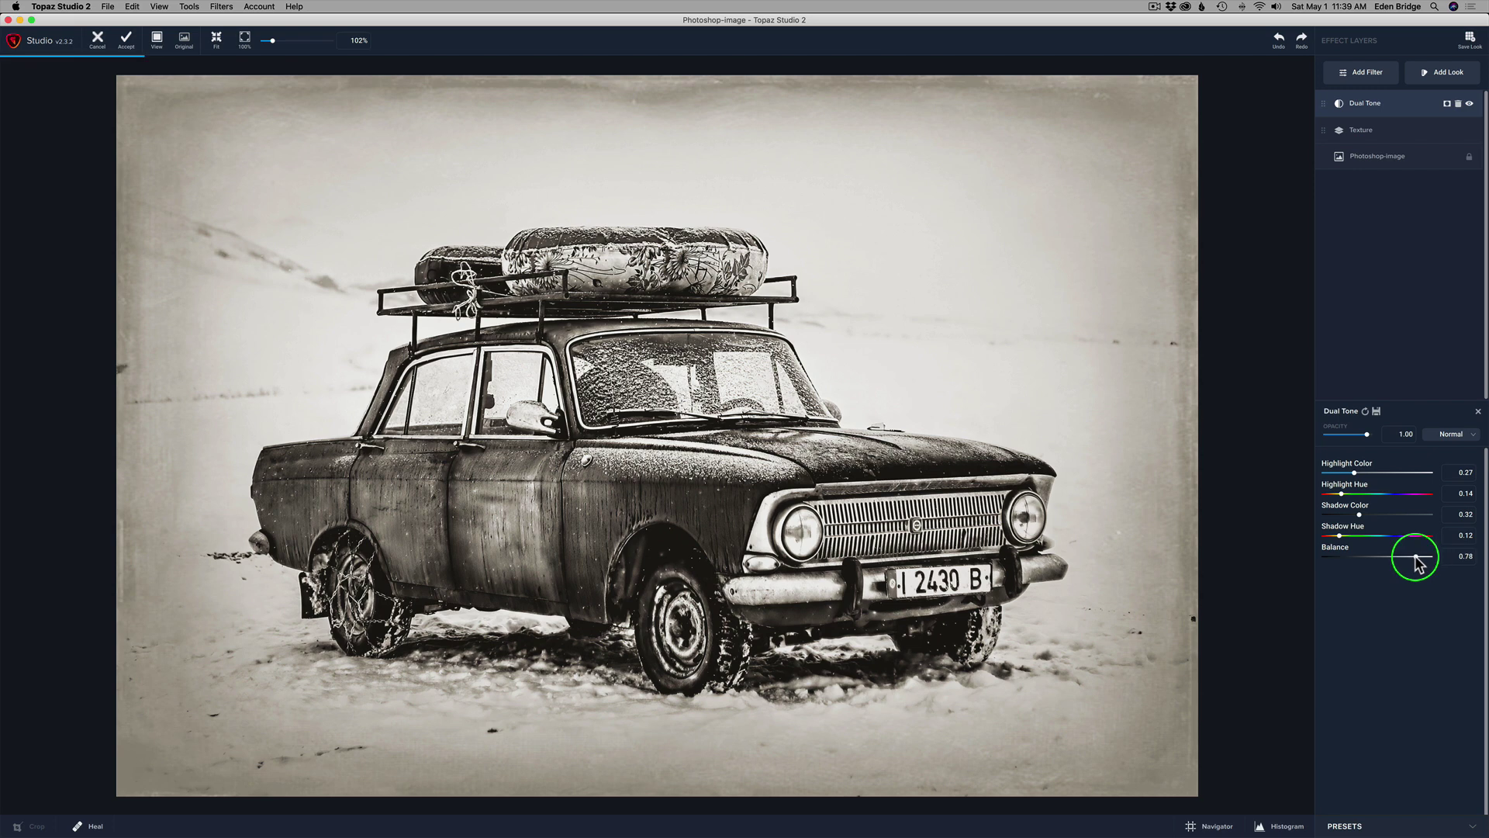
{"action": "left_click", "coordinate": [1416, 562]}
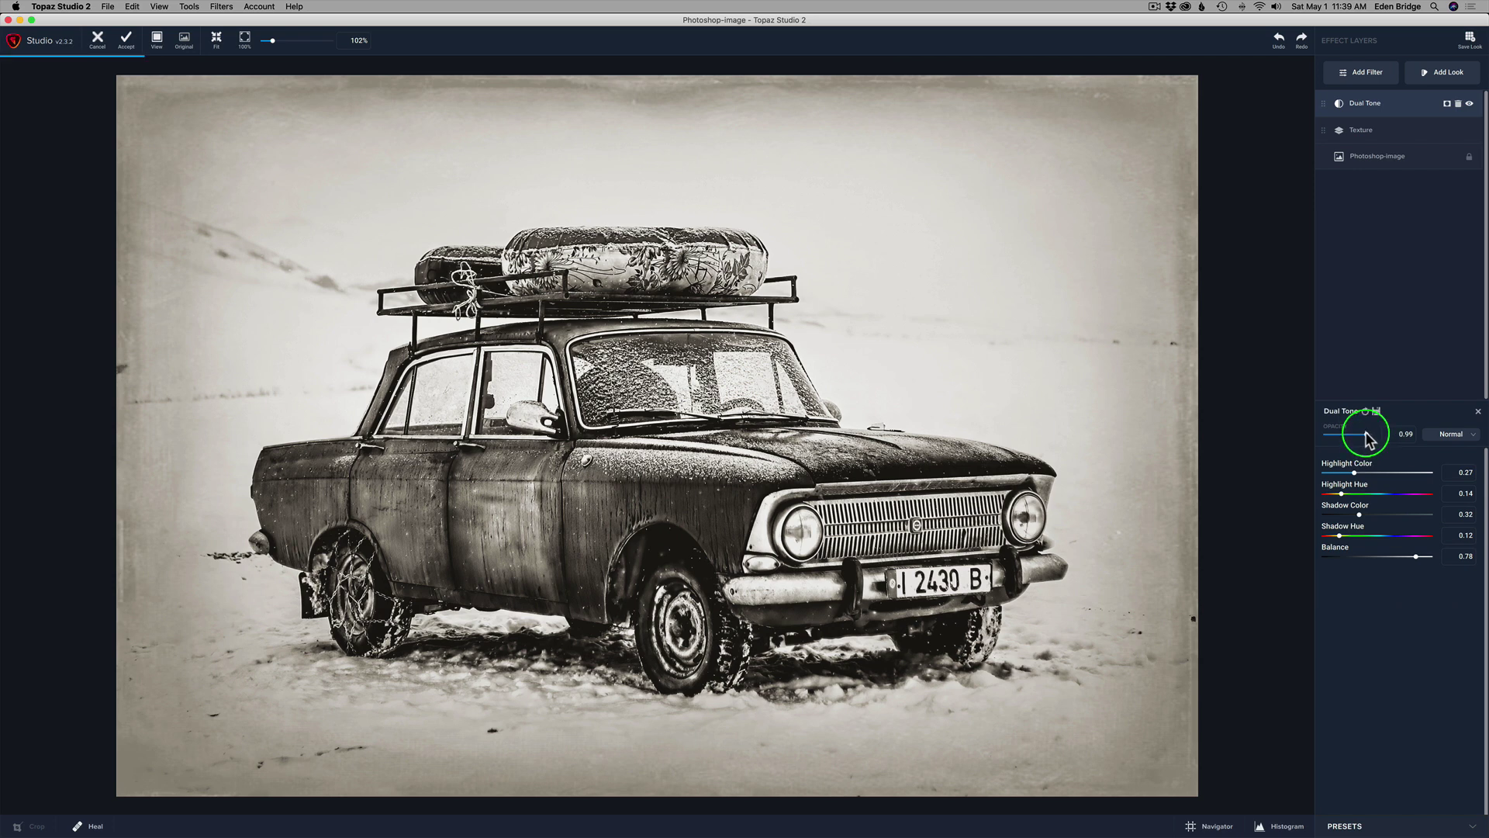
{"action": "mouse_move", "coordinate": [1359, 435]}
{"action": "left_mouse_down"}
{"action": "mouse_move", "coordinate": [1289, 435]}
{"action": "mouse_move", "coordinate": [1367, 440]}
{"action": "left_mouse_up"}
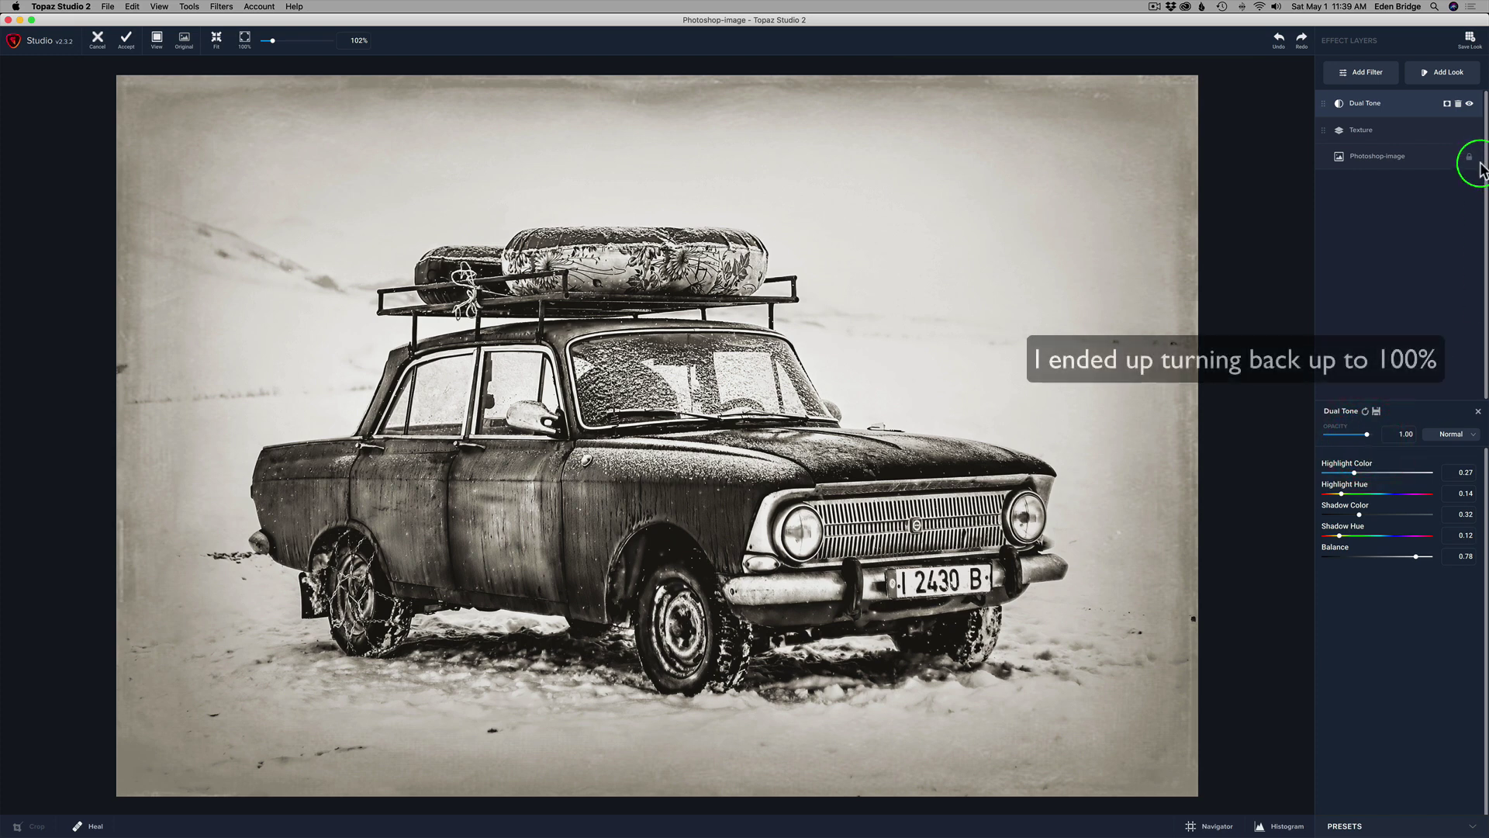
{"action": "left_click", "coordinate": [1470, 105]}
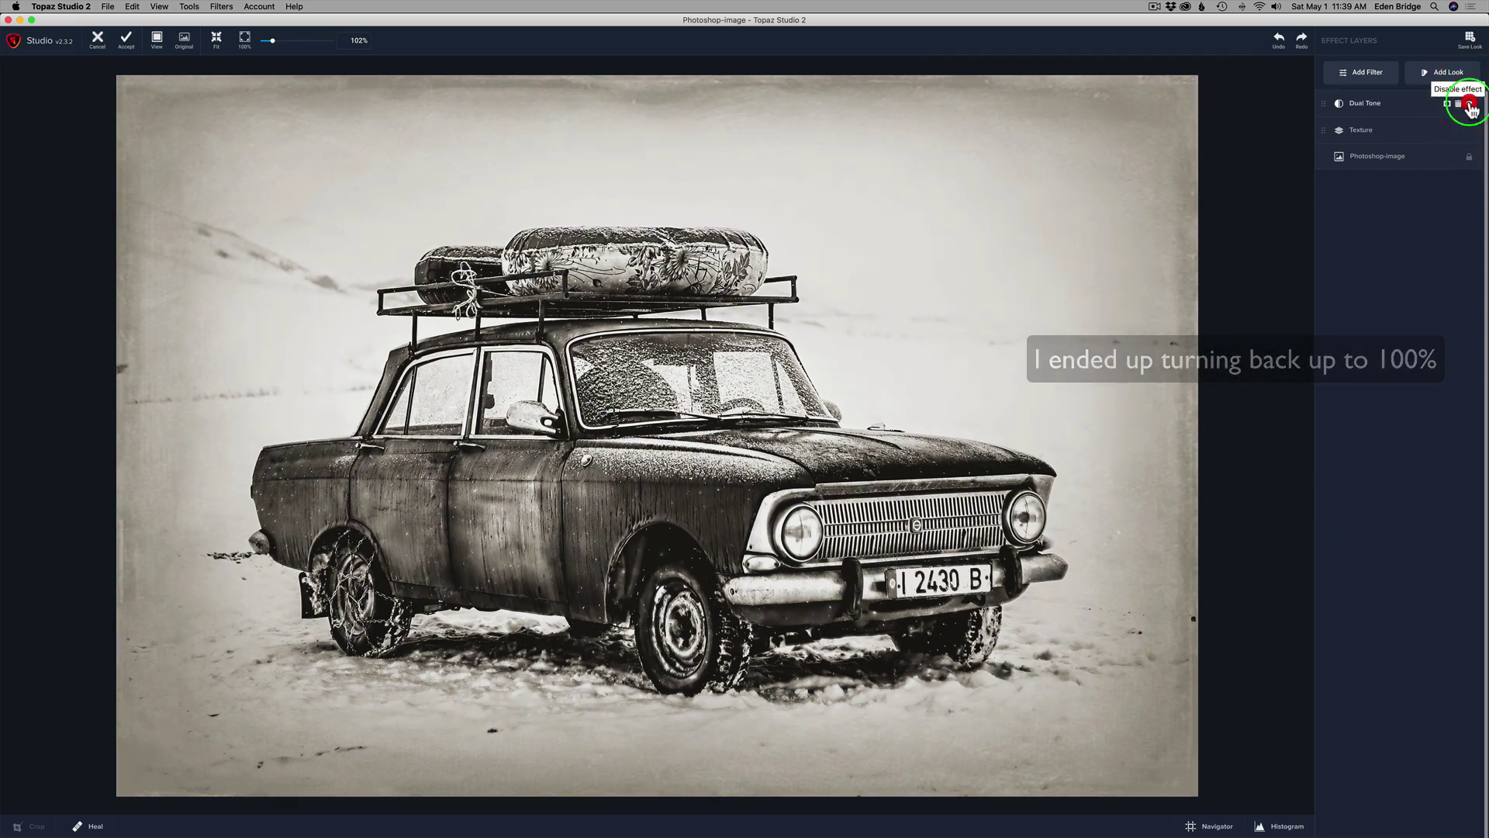
{"action": "left_click", "coordinate": [1469, 105]}
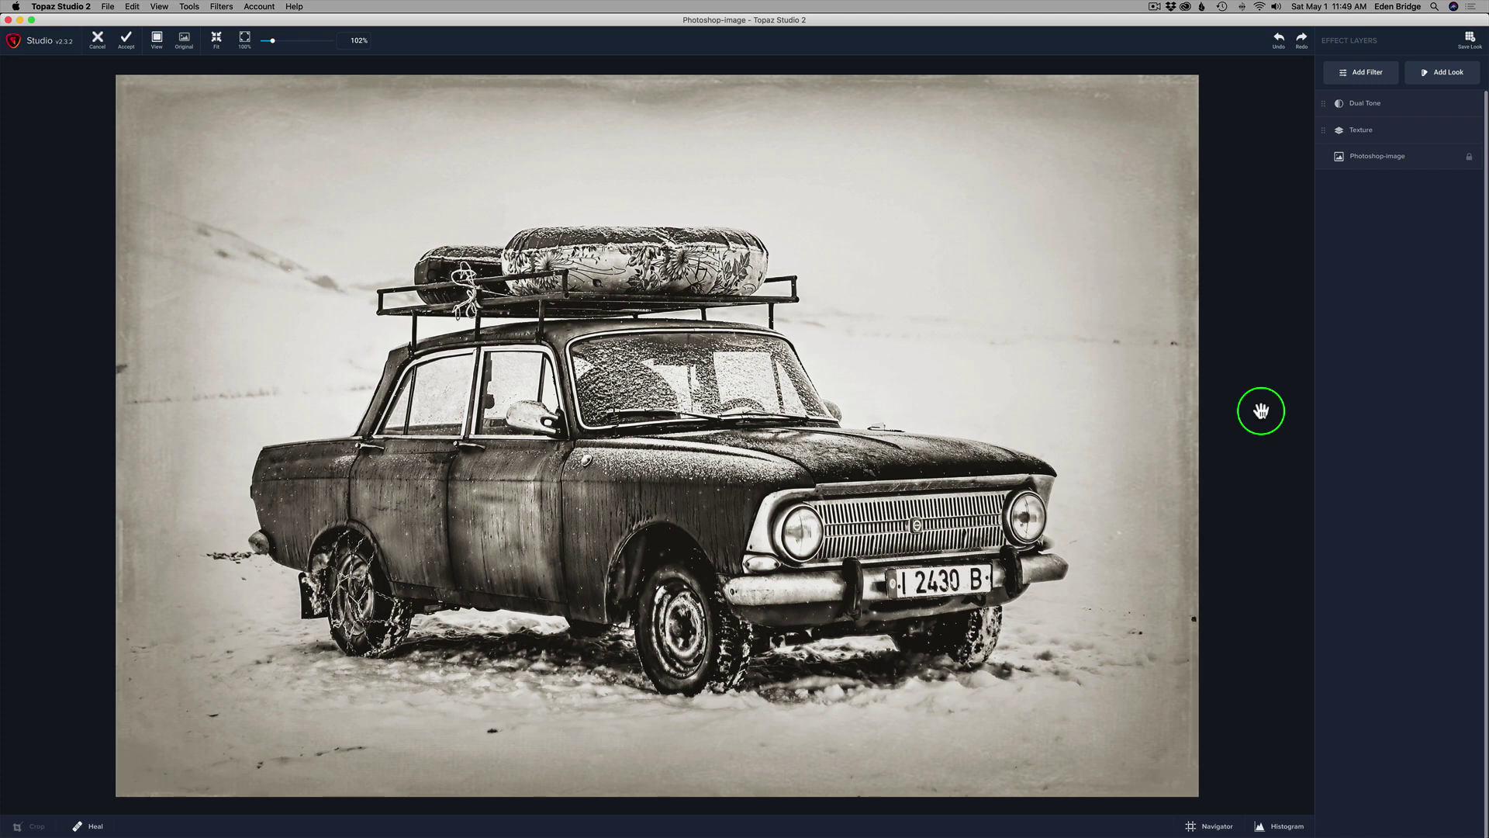
Add a Film Grain filter with gray noise, Strength 0.67, Size 1.68 and Randomizer 0.48.
{"action": "left_click", "coordinate": [1365, 71]}
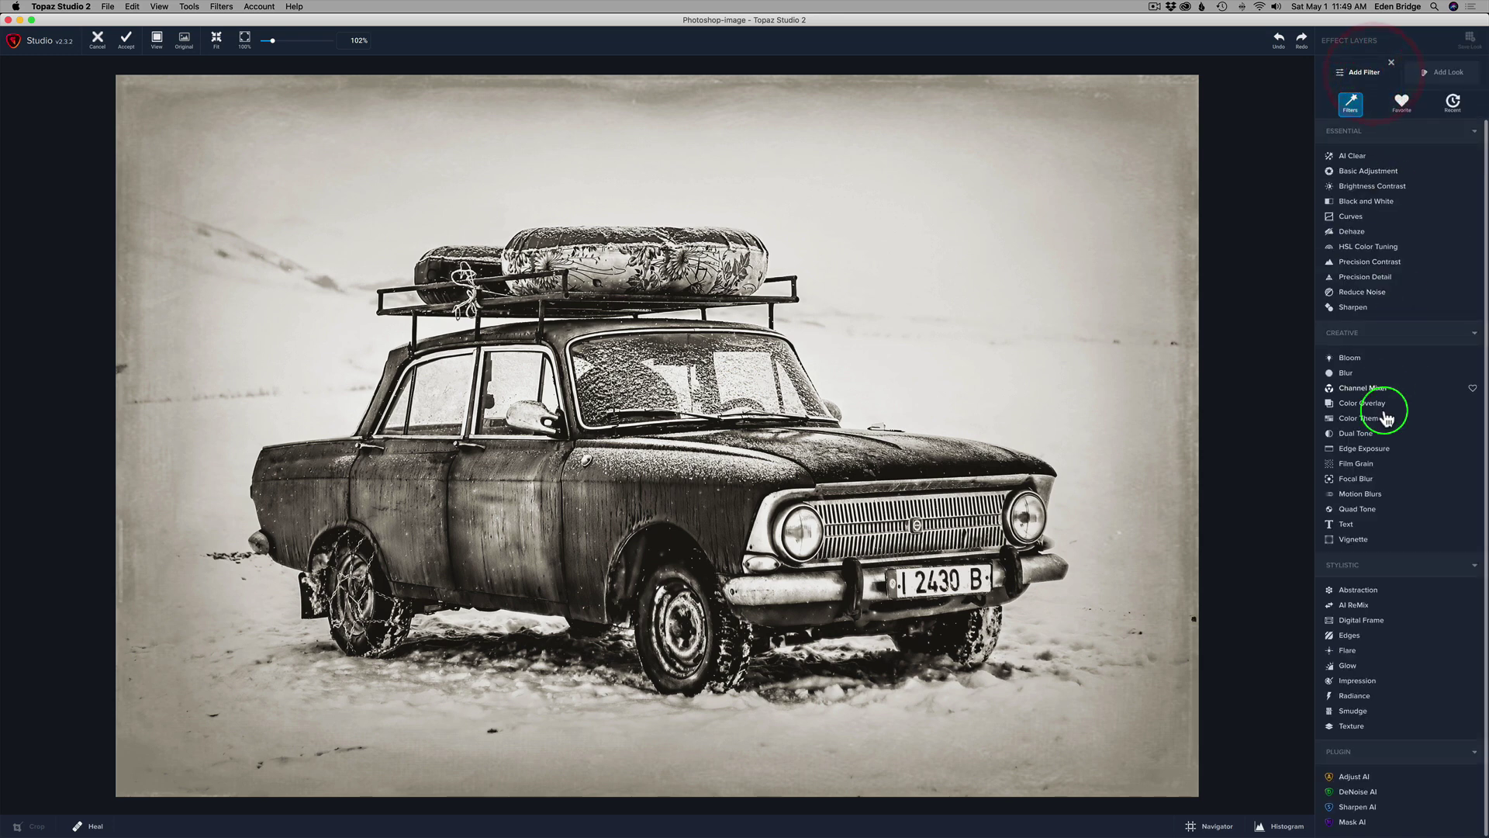
{"action": "left_click", "coordinate": [1361, 463]}
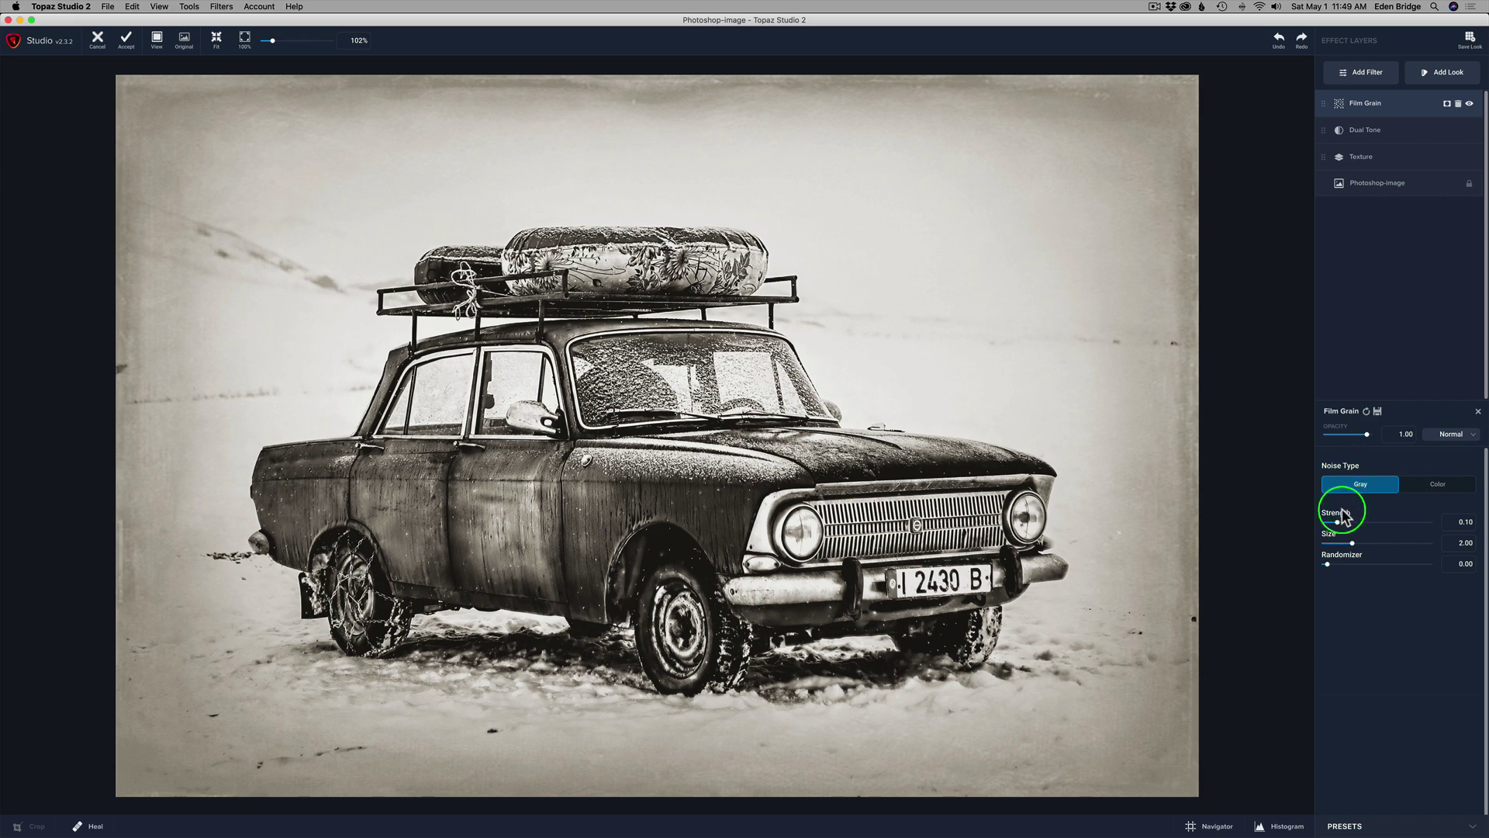
{"action": "left_click_drag", "start_coordinate": [1338, 521], "coordinate": [1394, 522]}
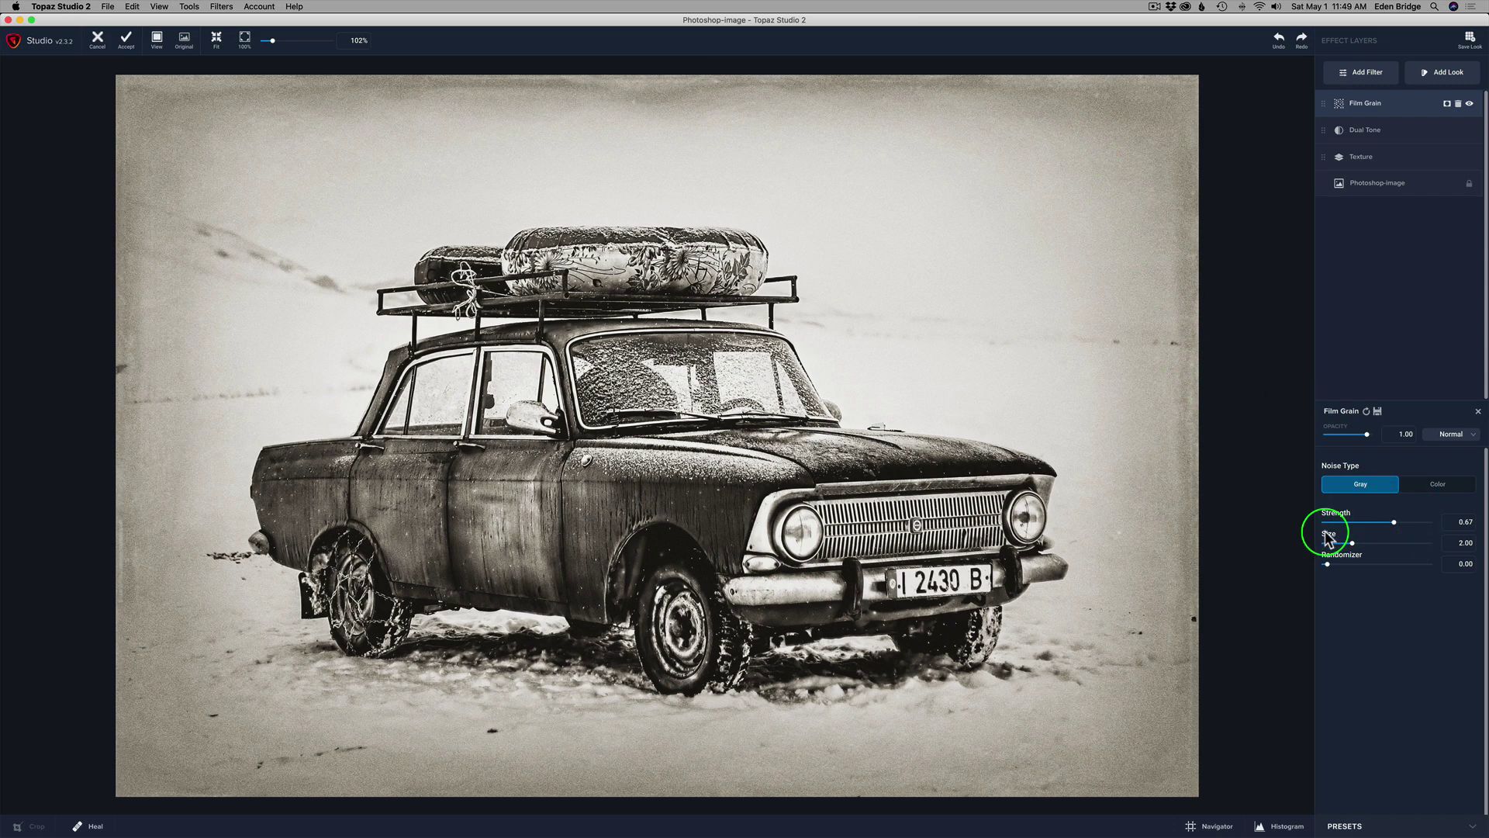
{"action": "left_click_drag", "start_coordinate": [1353, 546], "coordinate": [1386, 546]}
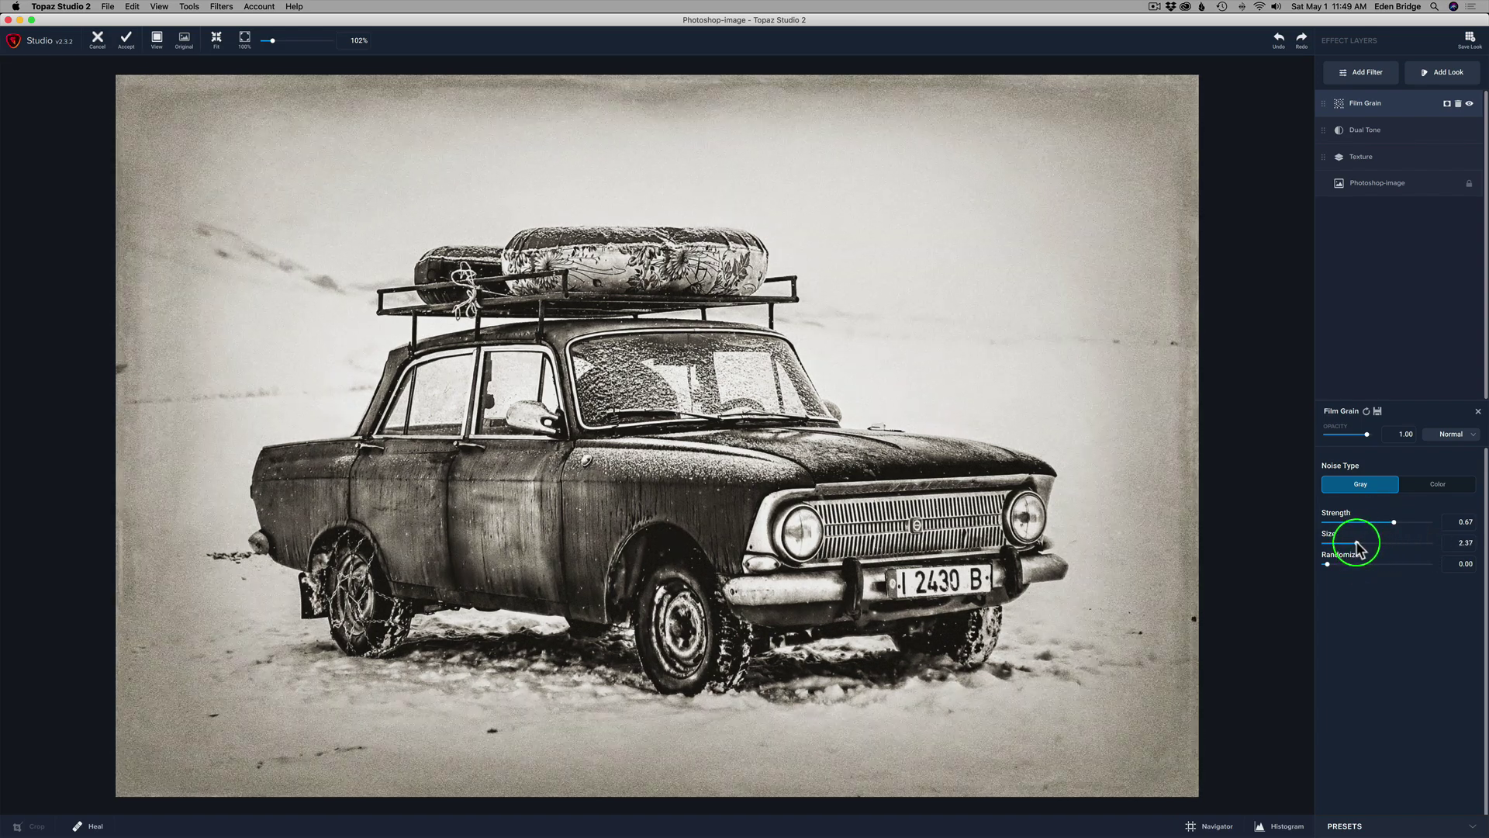
{"action": "left_click", "coordinate": [1357, 545]}
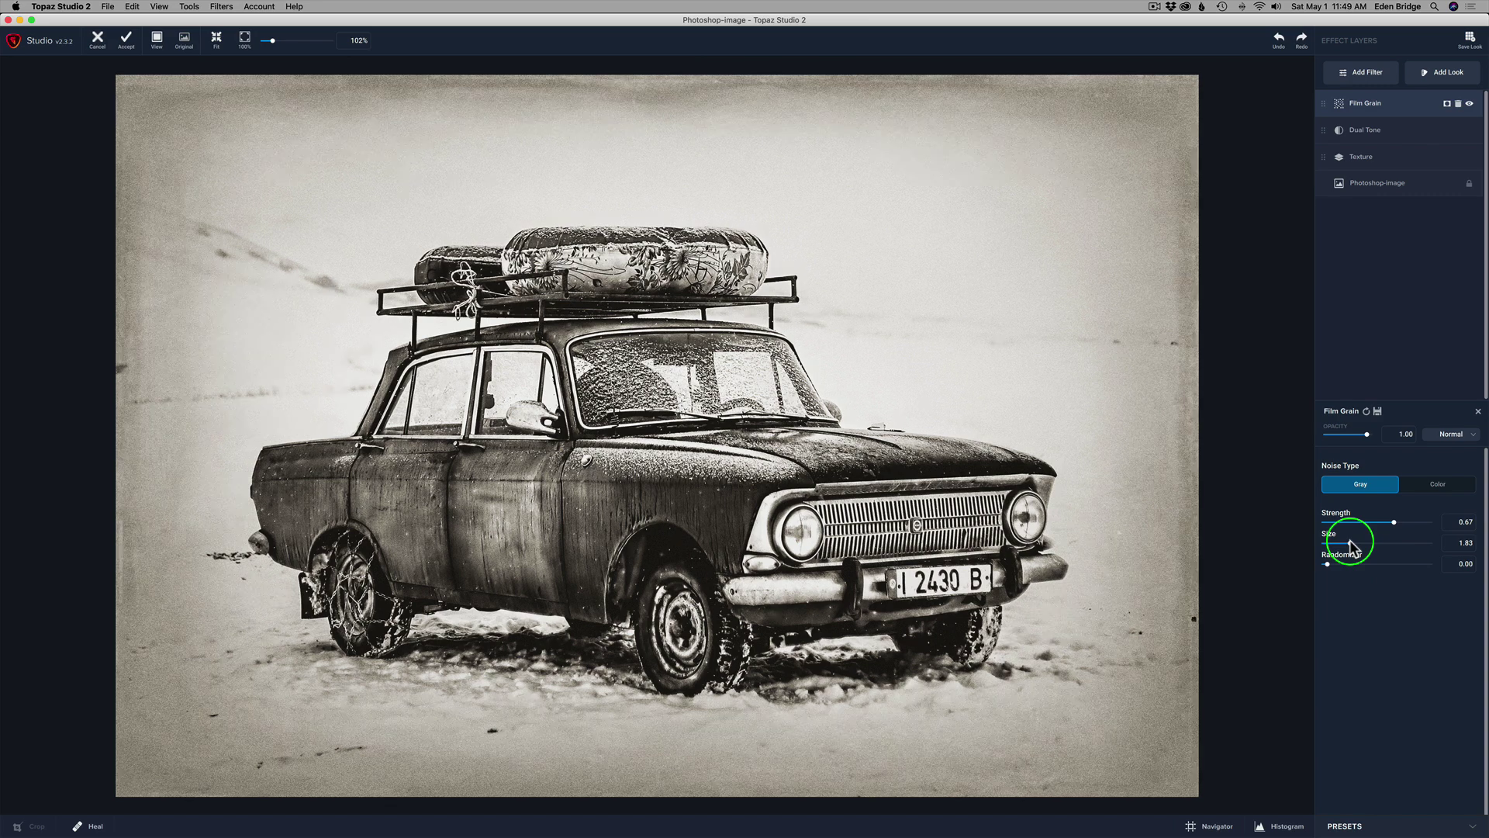
{"action": "left_click_drag", "start_coordinate": [1351, 543], "coordinate": [1347, 543]}
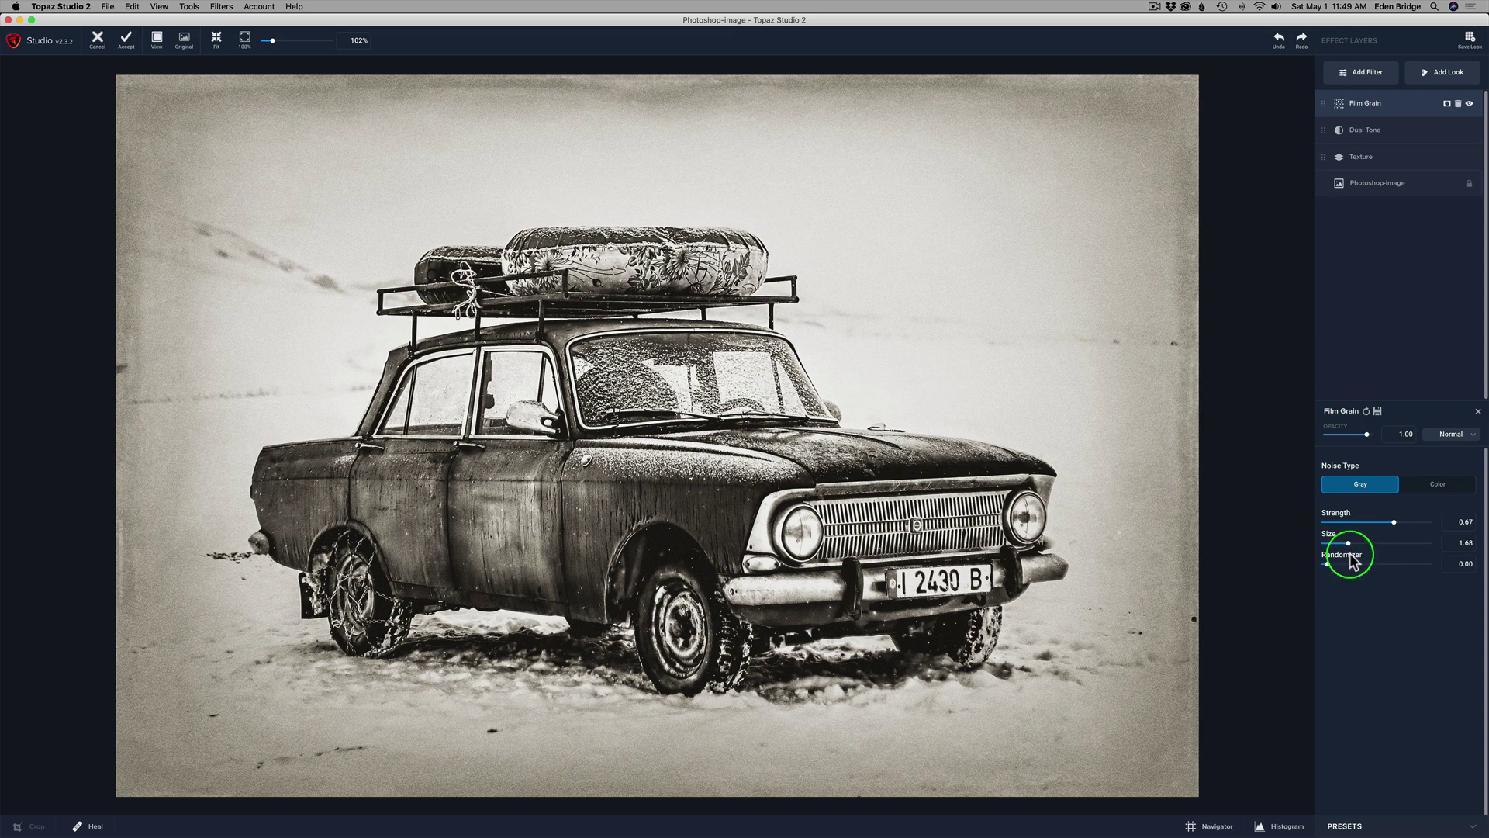
{"action": "left_click_drag", "start_coordinate": [1326, 565], "coordinate": [1374, 563]}
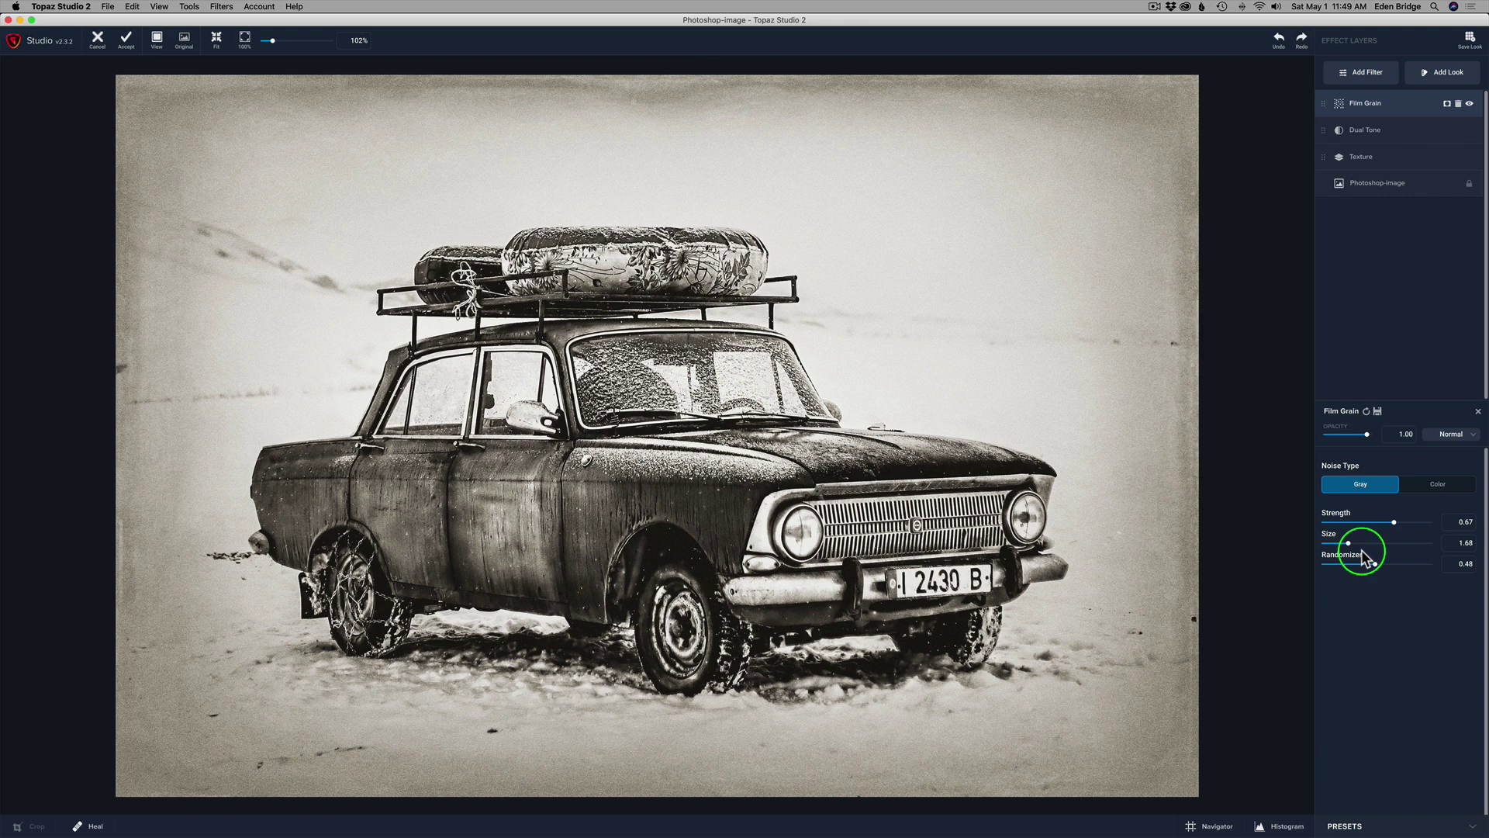
Compare the photo with and without the Film Grain effect, both in full and close up on the sky beside the car.
{"action": "left_click", "coordinate": [1469, 103]}
{"action": "left_click", "coordinate": [1470, 106]}
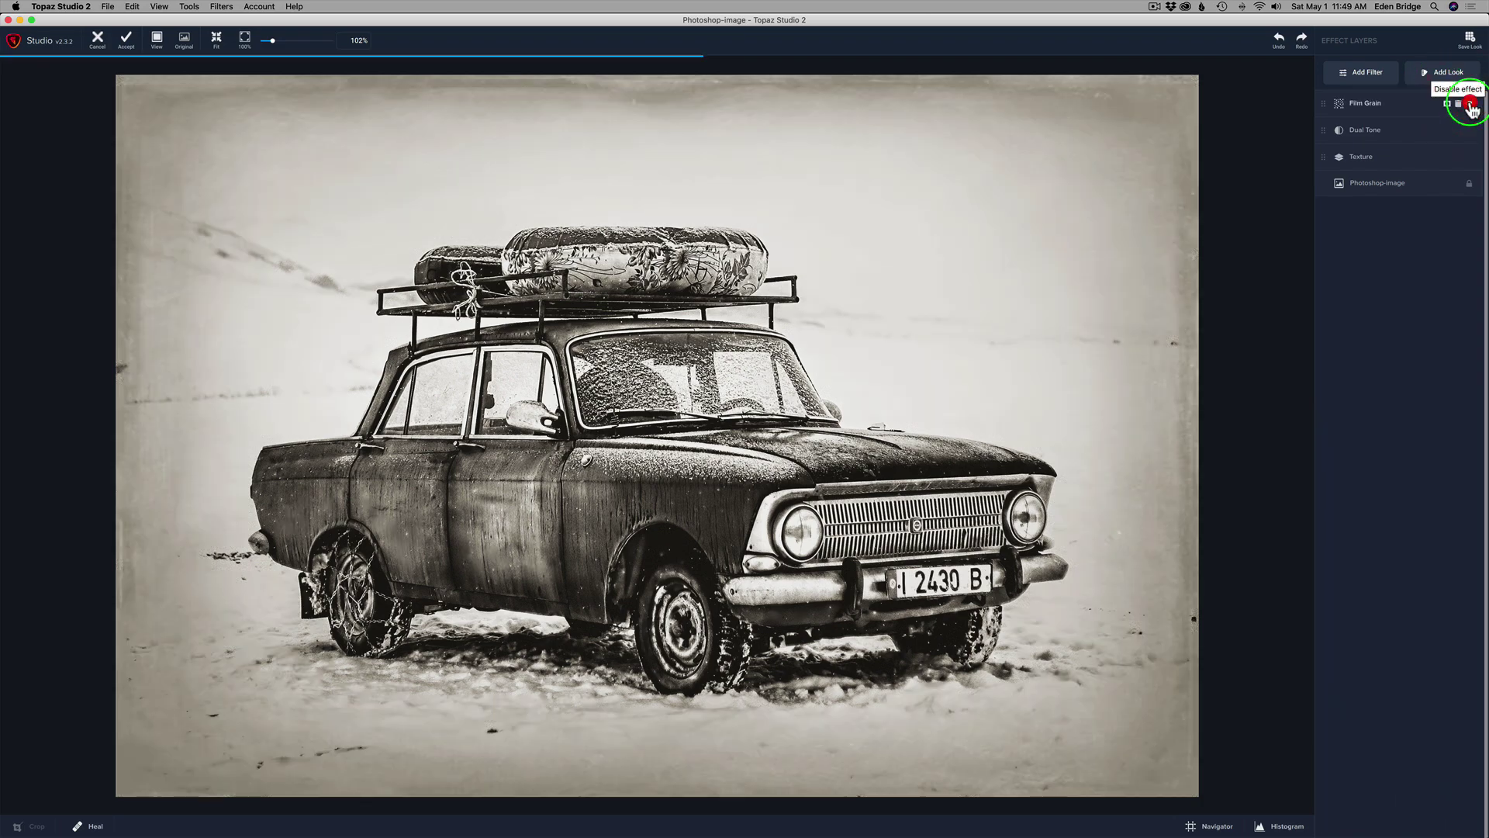
{"action": "scroll", "coordinate": [1060, 245], "scroll_direction": "up", "scroll_amount": 2}
{"action": "scroll", "coordinate": [1060, 245], "scroll_direction": "up", "scroll_amount": 4}
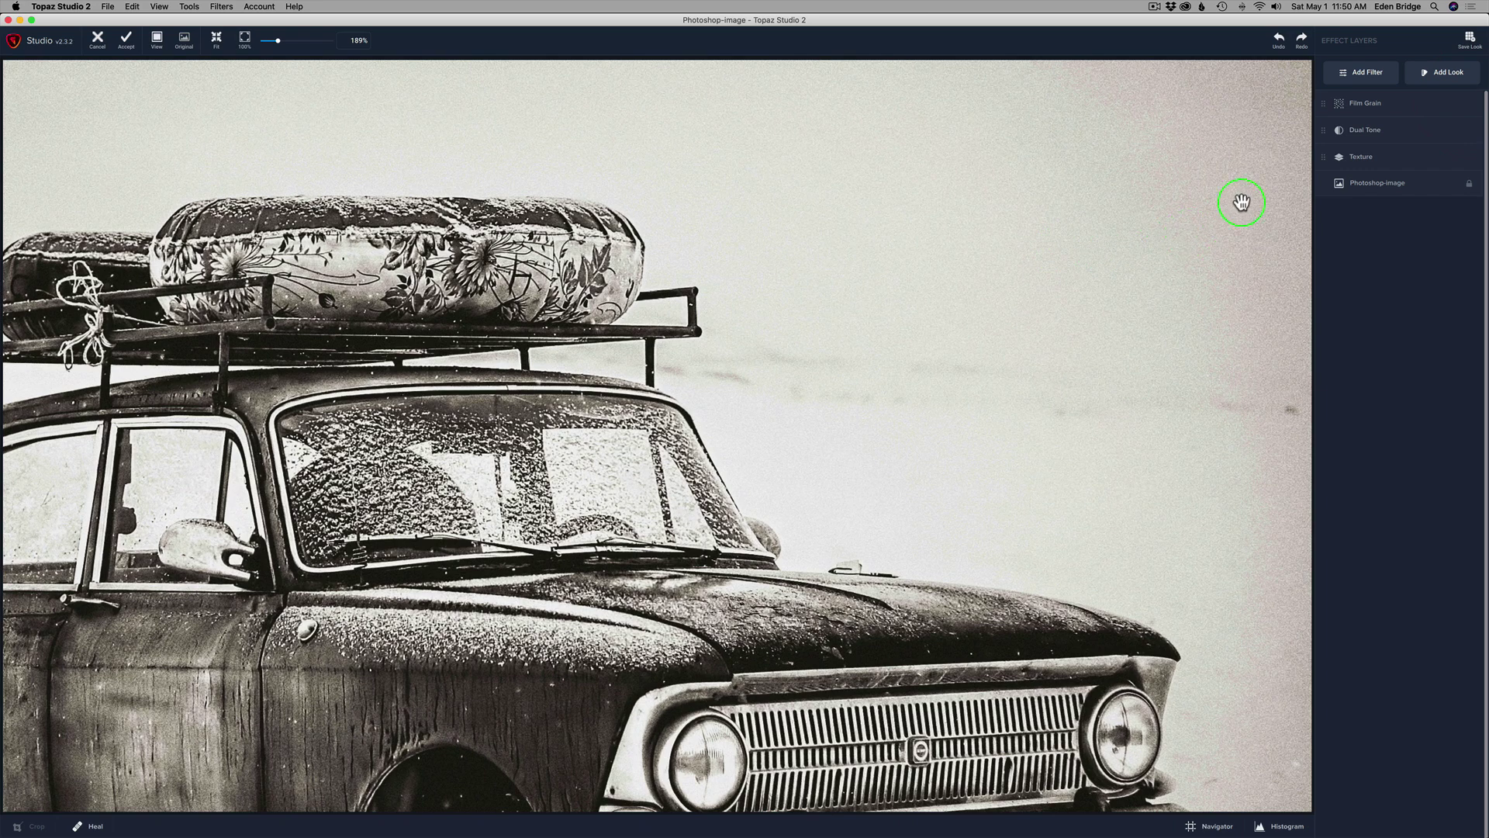
{"action": "left_click_drag", "start_coordinate": [1241, 203], "coordinate": [944, 303]}
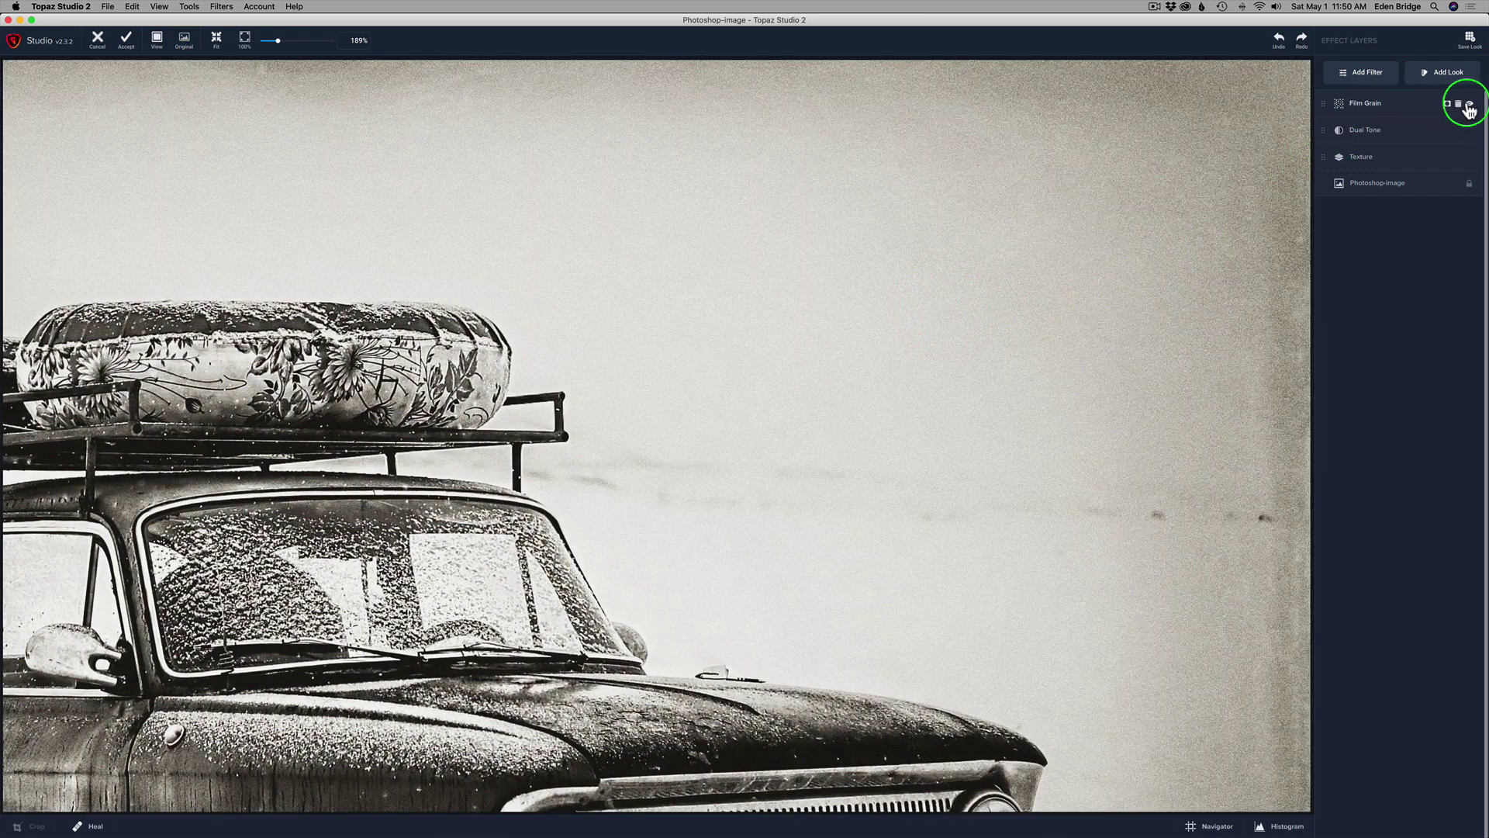
{"action": "left_click", "coordinate": [1470, 105]}
{"action": "left_click", "coordinate": [1470, 106]}
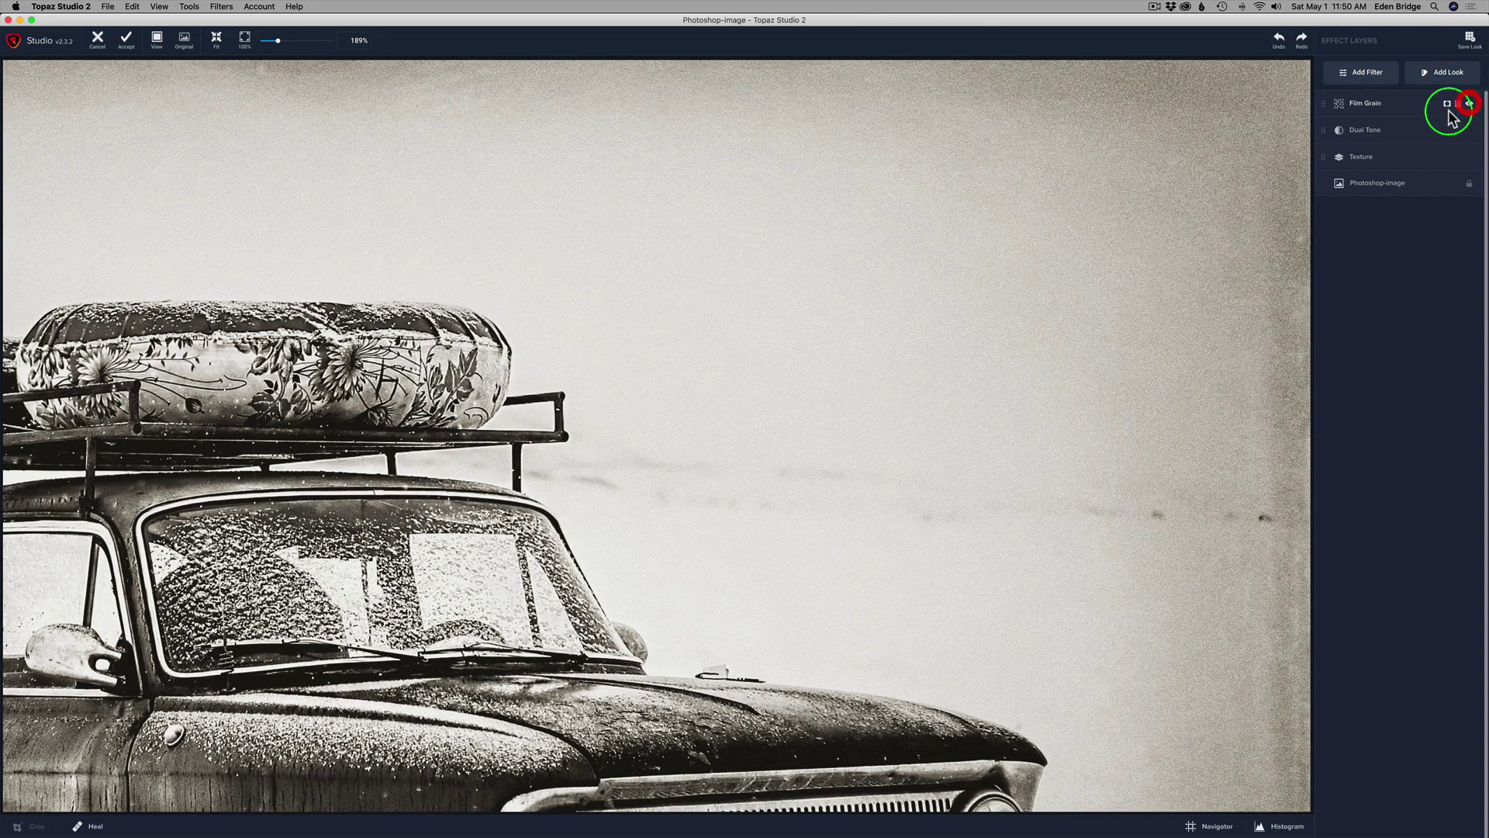
Accept the Topaz Studio 2 edits and return to the layered photo in Photoshop.
{"action": "scroll", "coordinate": [960, 313], "scroll_direction": "down", "scroll_amount": 2}
{"action": "scroll", "coordinate": [959, 312], "scroll_direction": "down", "scroll_amount": 4}
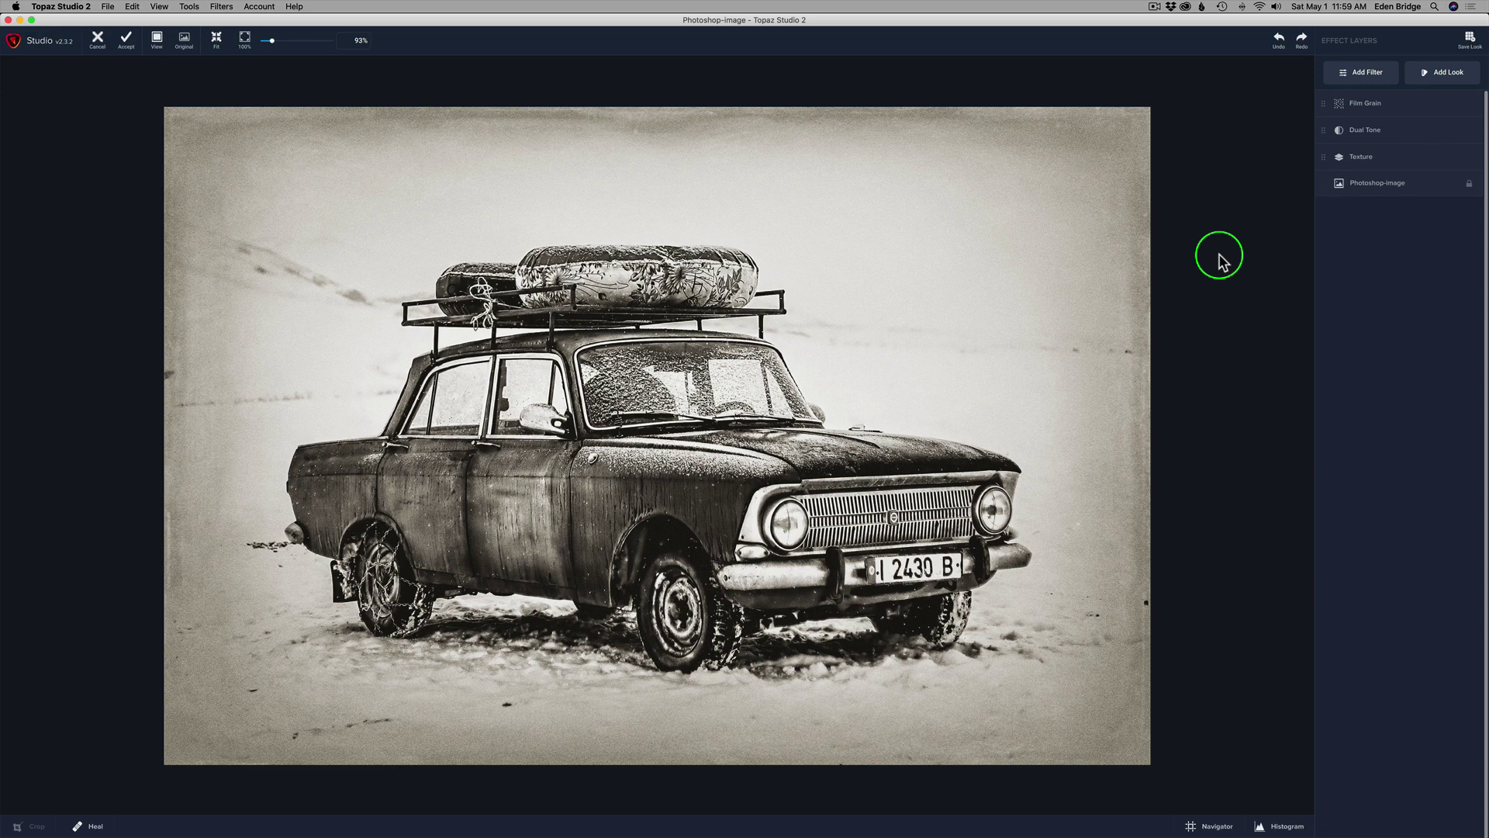
{"action": "left_click", "coordinate": [127, 40]}
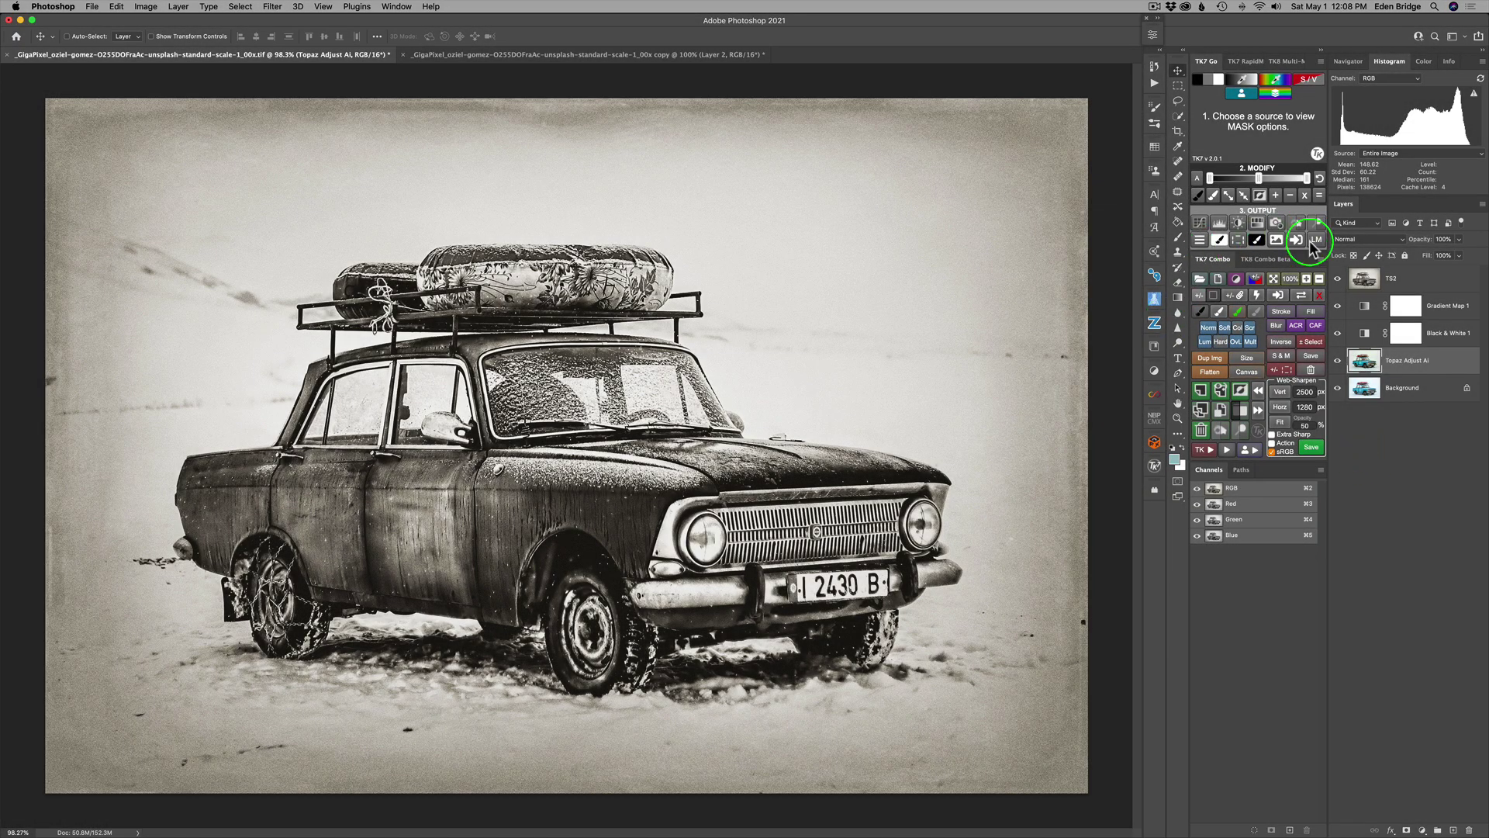
Hide all layers above the Background and show them again one by one up to TS2 to review each editing stage.
{"action": "left_click_drag", "start_coordinate": [1339, 283], "coordinate": [1336, 362]}
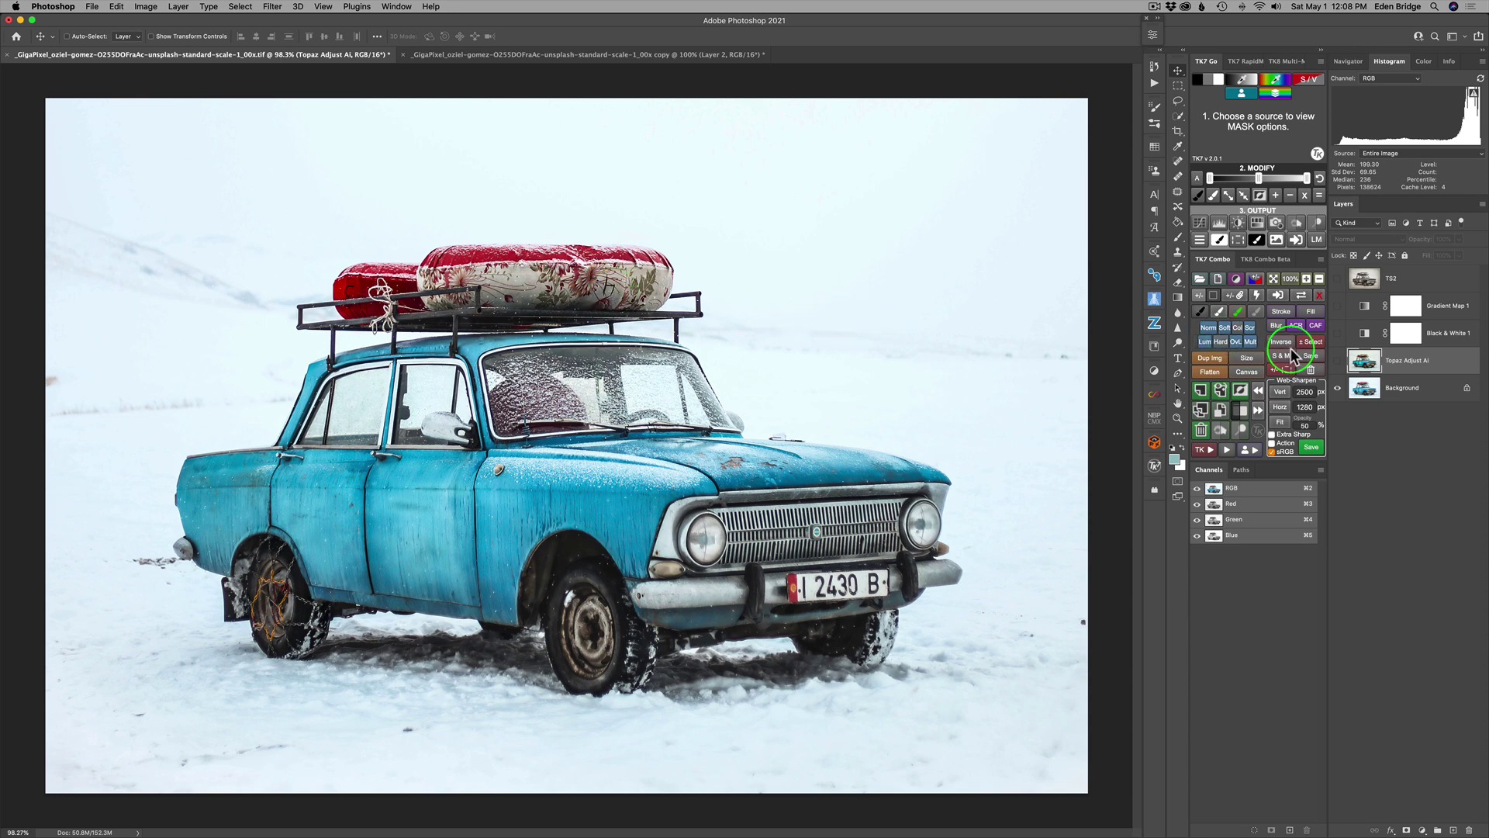
{"action": "left_click", "coordinate": [1337, 361]}
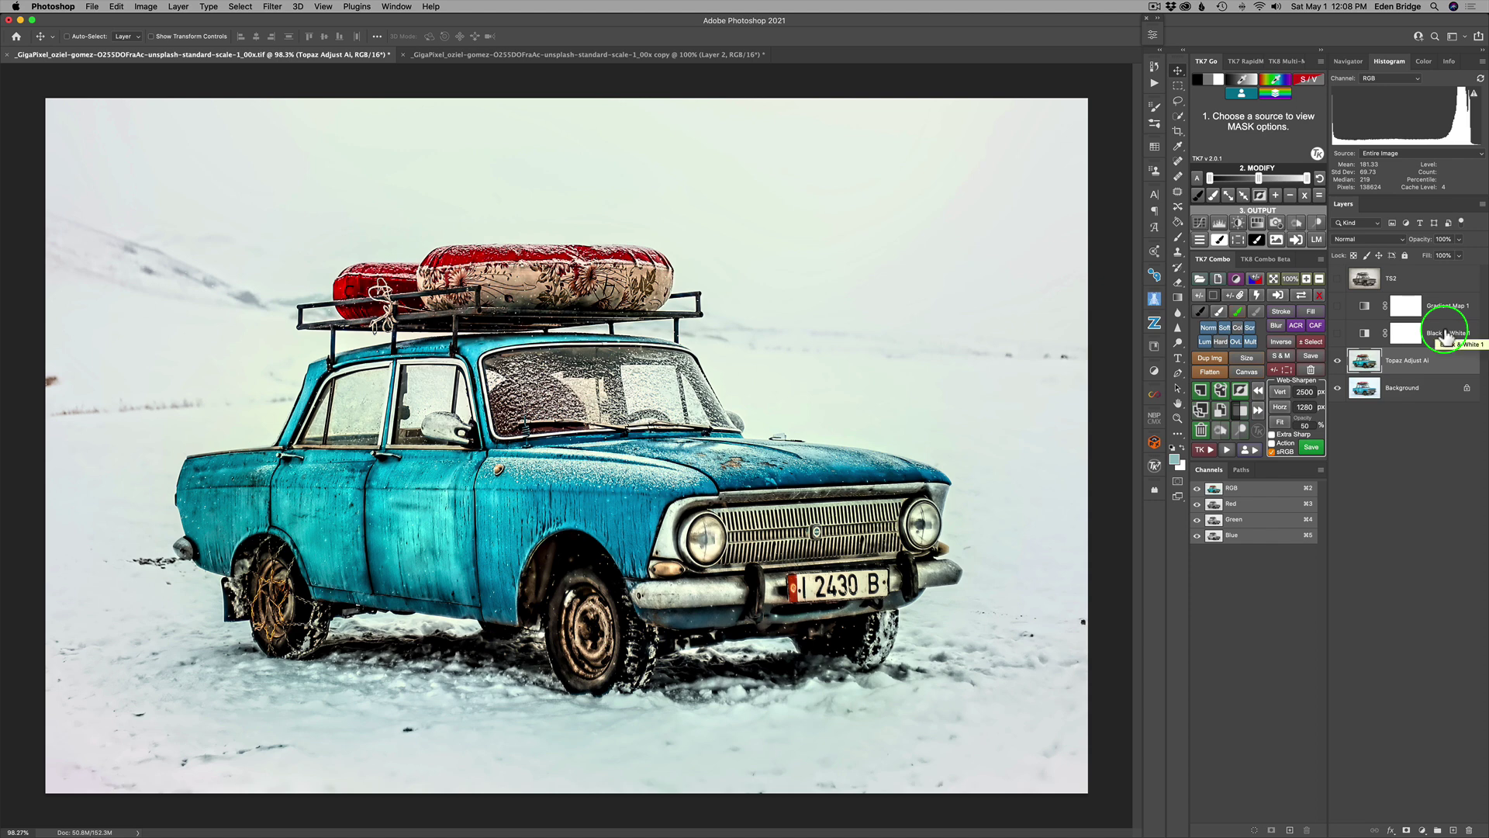
{"action": "left_click", "coordinate": [1341, 325]}
{"action": "left_click", "coordinate": [1340, 307]}
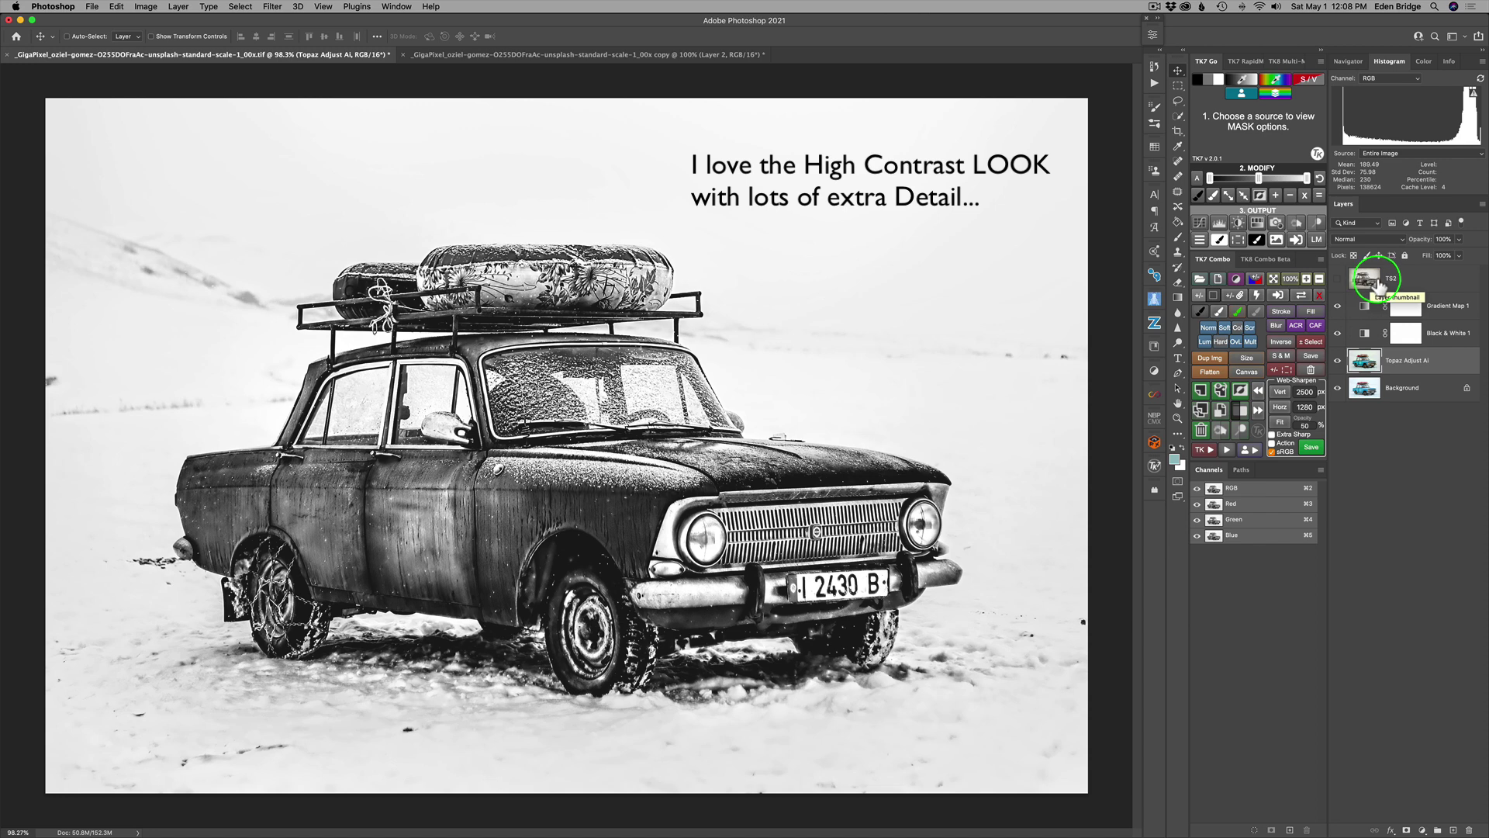
{"action": "left_click", "coordinate": [1338, 281]}
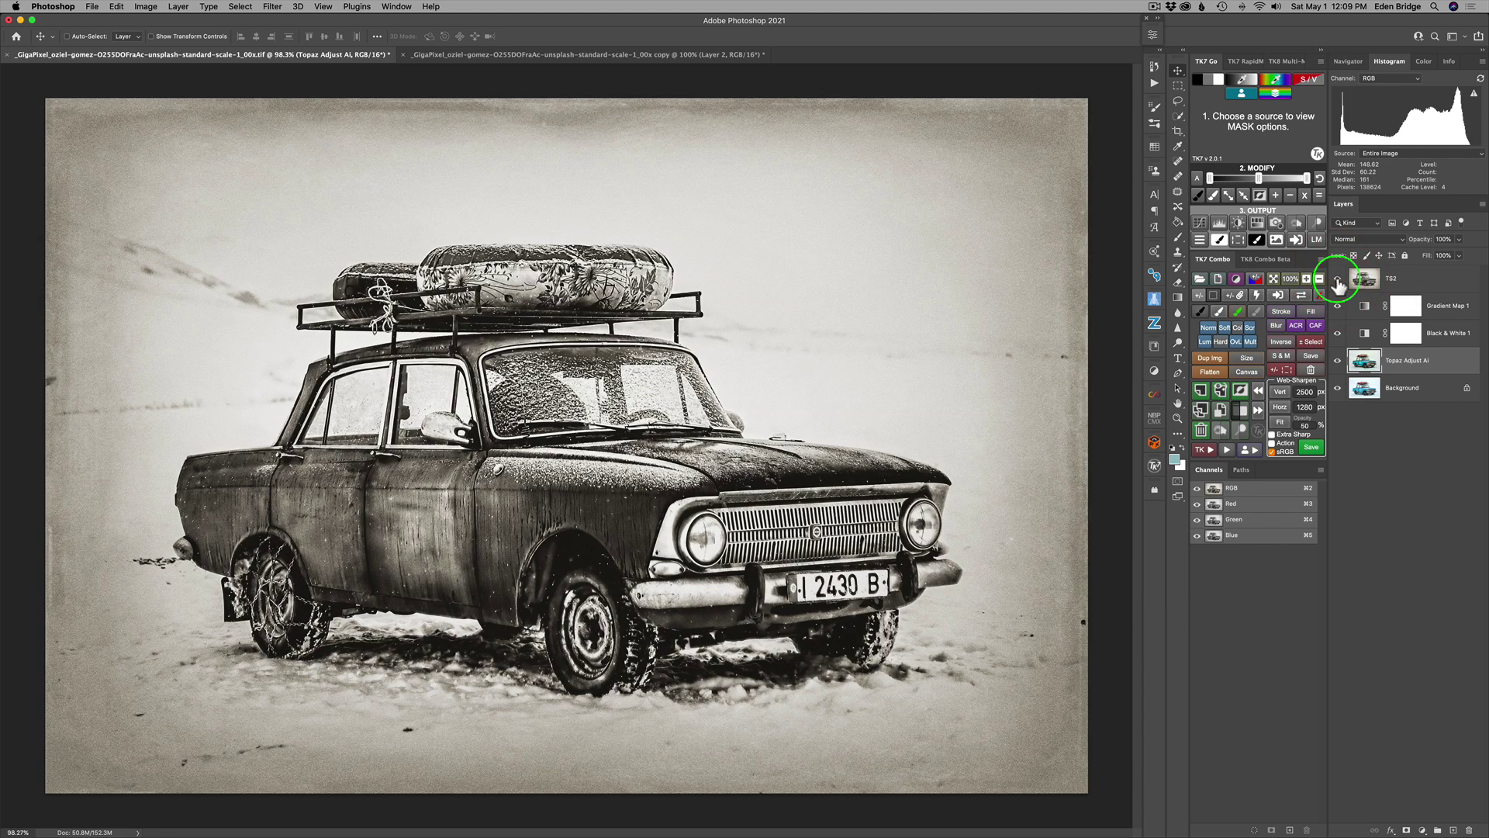